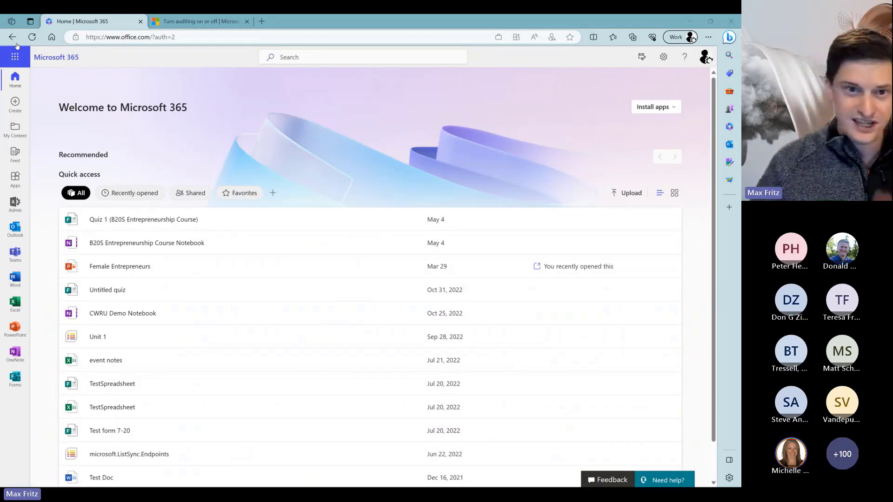
Open the Microsoft 365 admin center and switch its home page to the dashboard view.
click(16, 53)
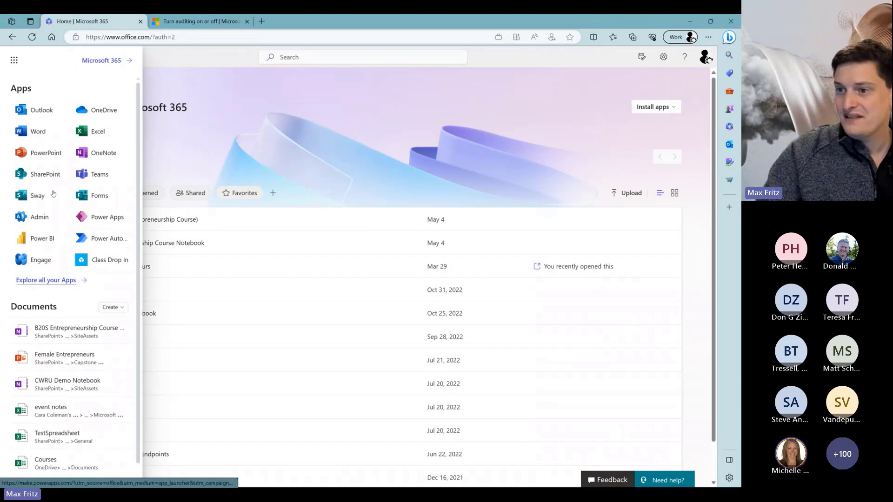
click(209, 108)
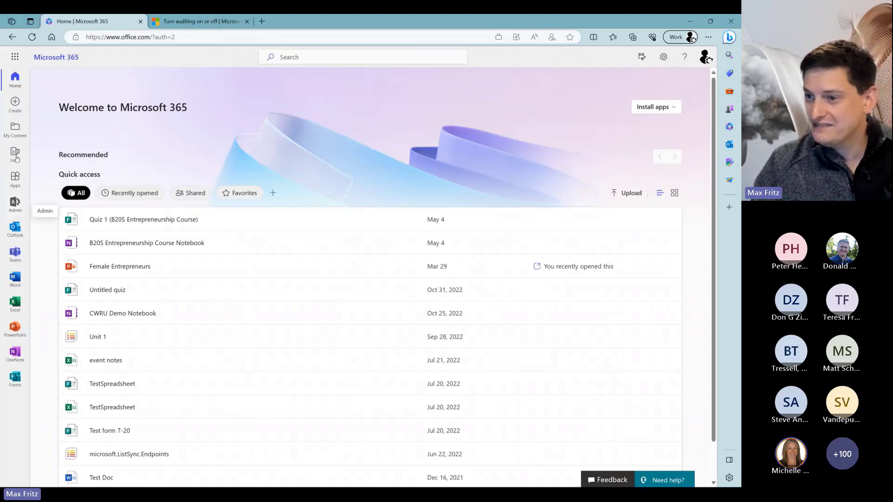
click(14, 203)
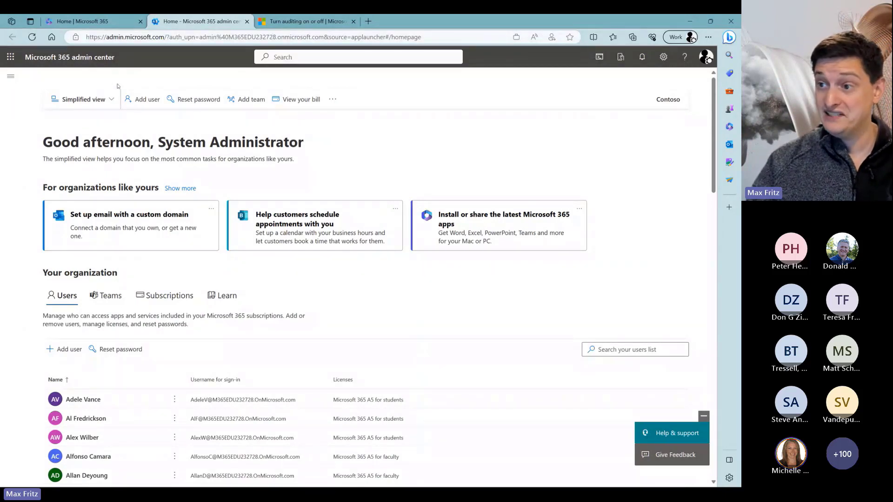
click(69, 99)
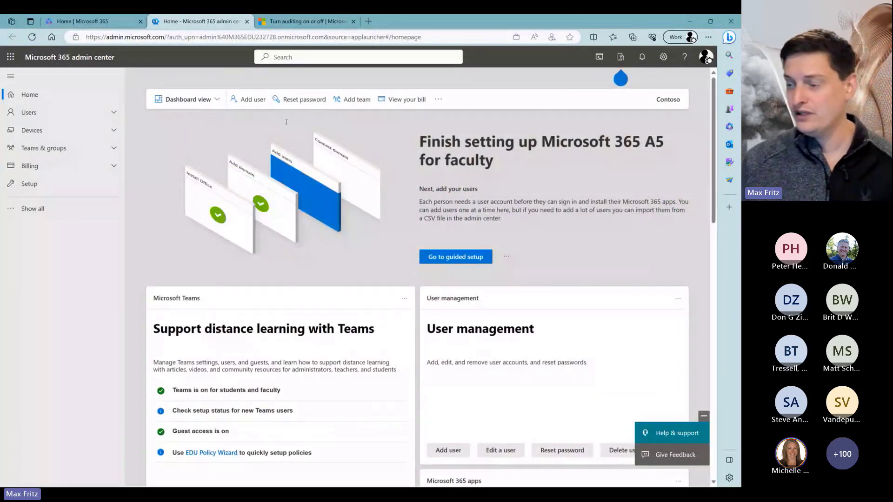
Examine the dashboard cards for Teams, user management, Microsoft 365 apps, billing, training and domains.
scroll(246, 220, down, 6)
scroll(246, 220, down, 5)
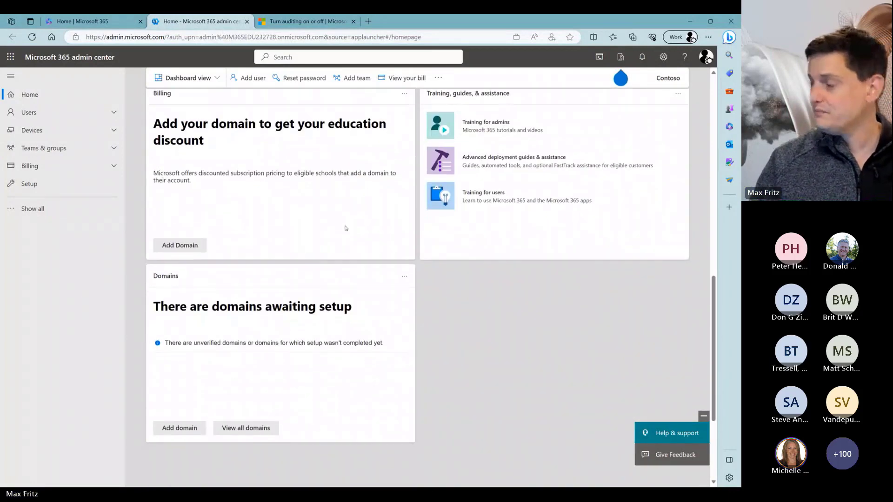
scroll(248, 221, down, 3)
scroll(248, 214, up, 7)
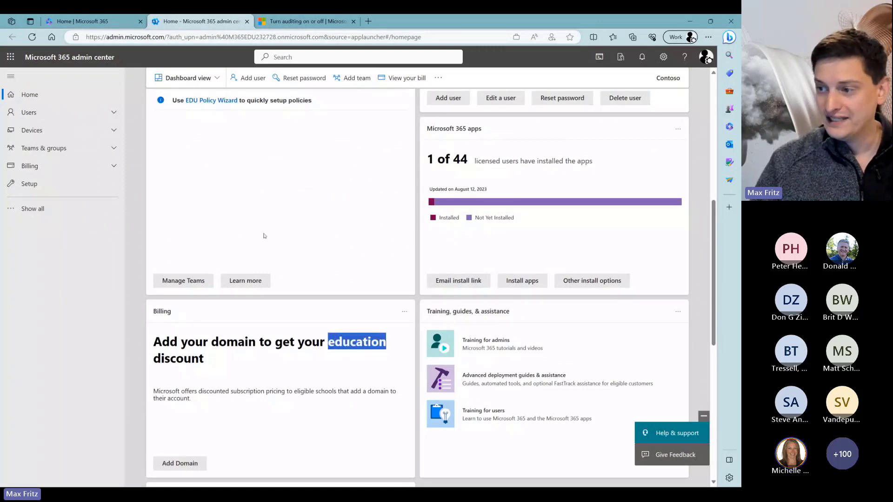
scroll(260, 242, up, 5)
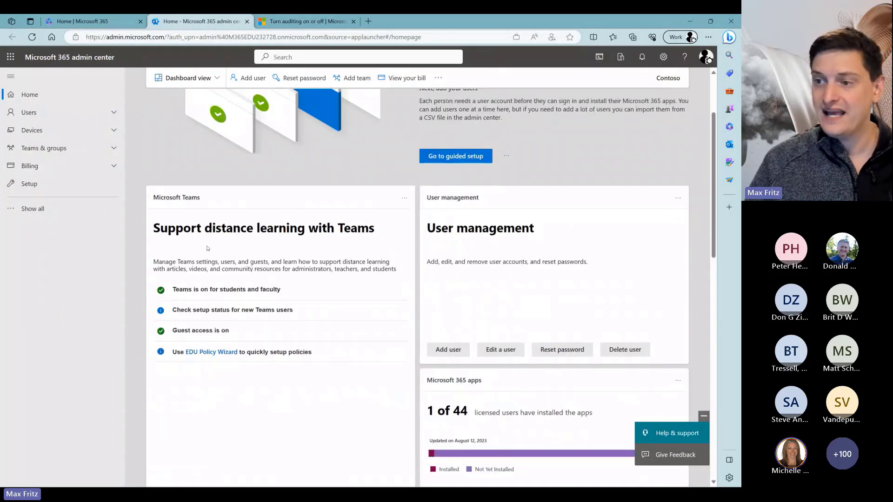
scroll(251, 255, up, 3)
Check the pages under Users, and expand the navigation to show all sections and admin centers.
click(29, 112)
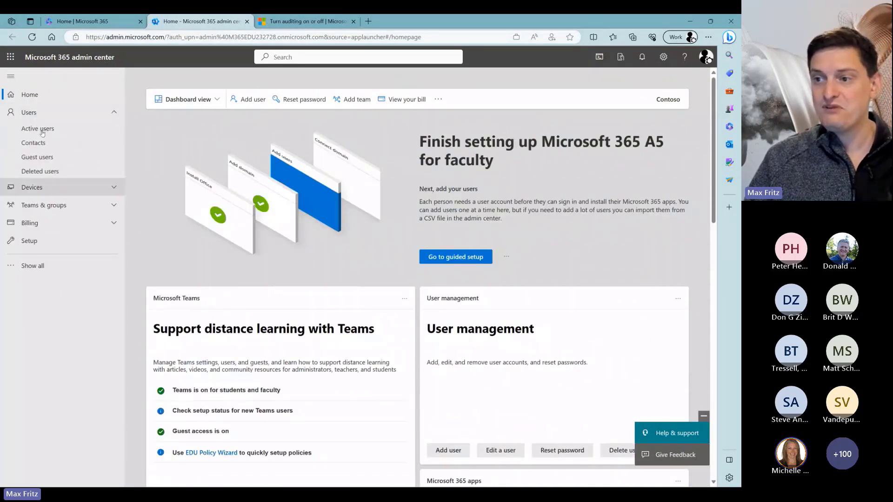
click(28, 112)
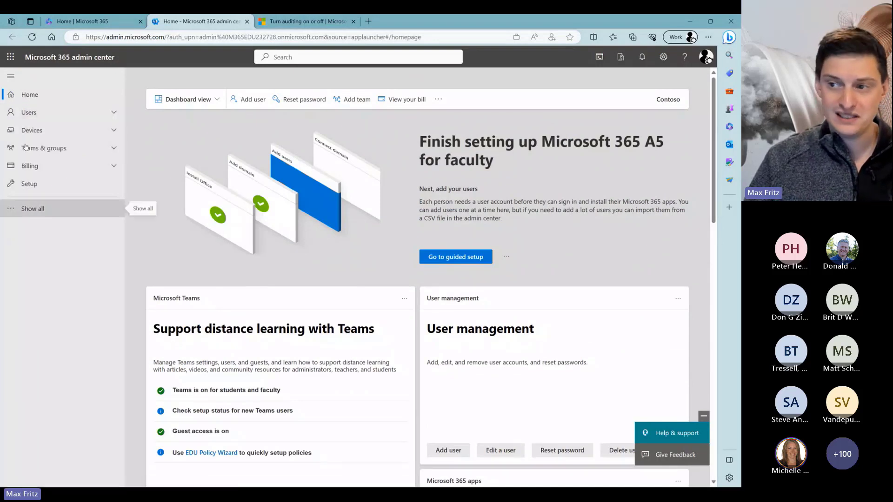
click(29, 208)
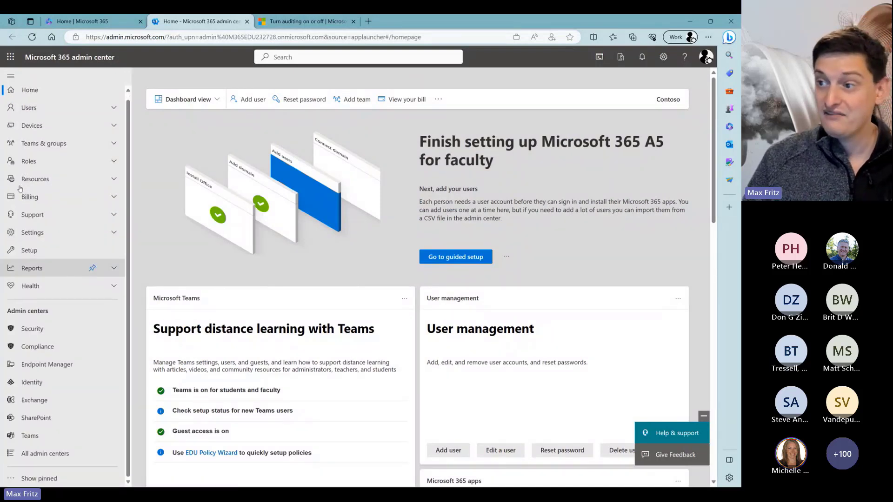
Switch the home page to the simplified view and return it to the dashboard view.
click(215, 100)
click(194, 132)
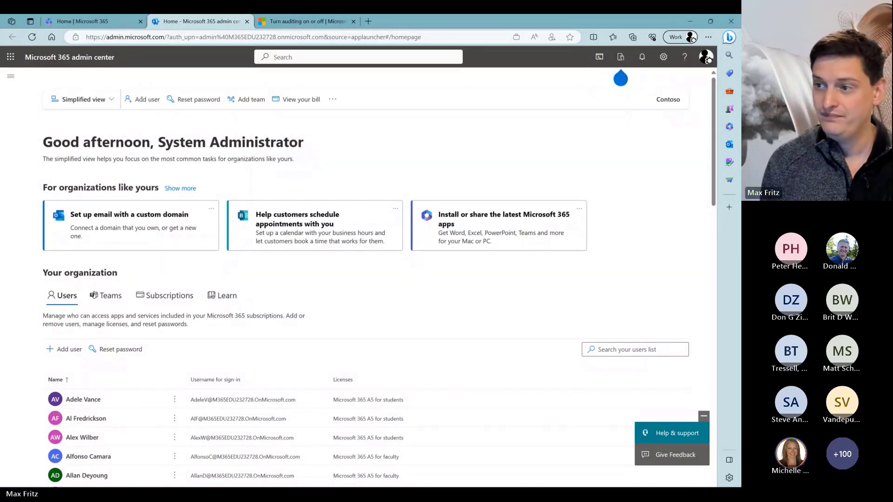
click(77, 99)
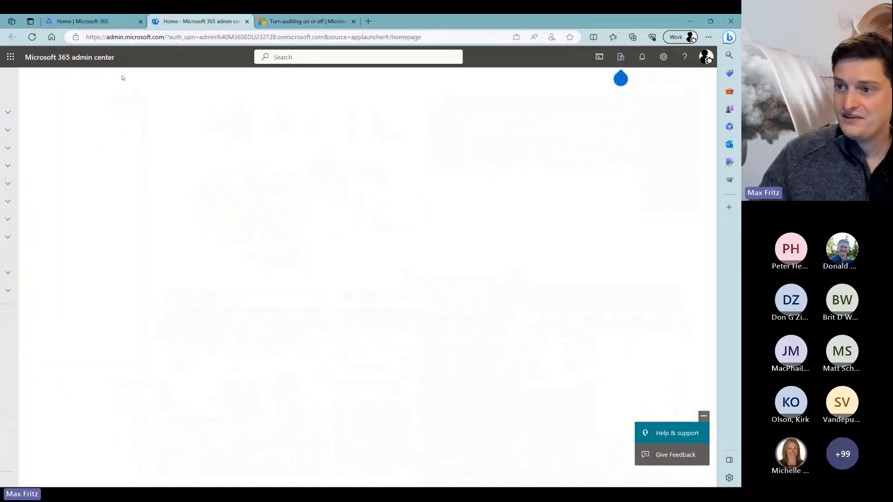
click(70, 101)
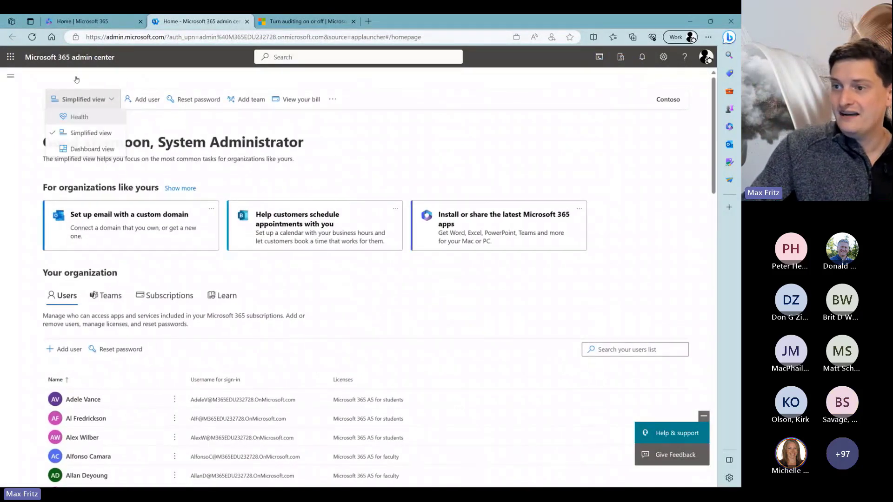
click(86, 149)
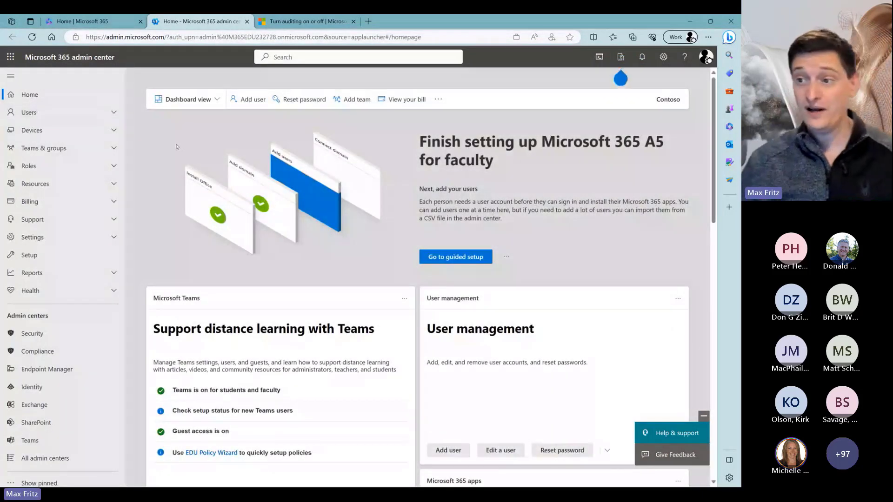
Look over the list of pages within the Users section and collapse it again.
click(28, 112)
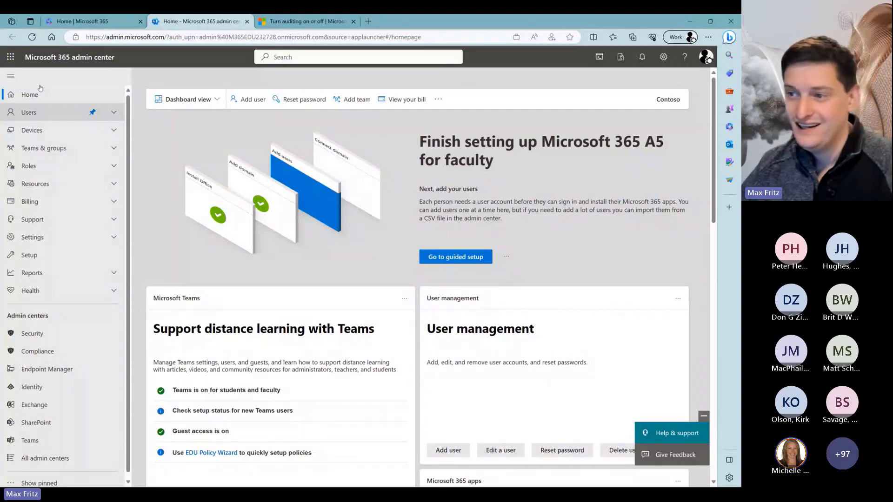
click(34, 111)
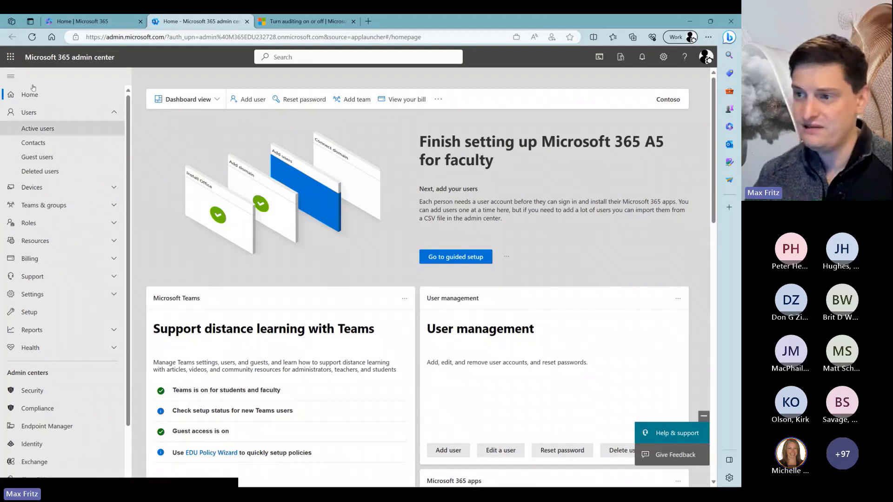
click(39, 112)
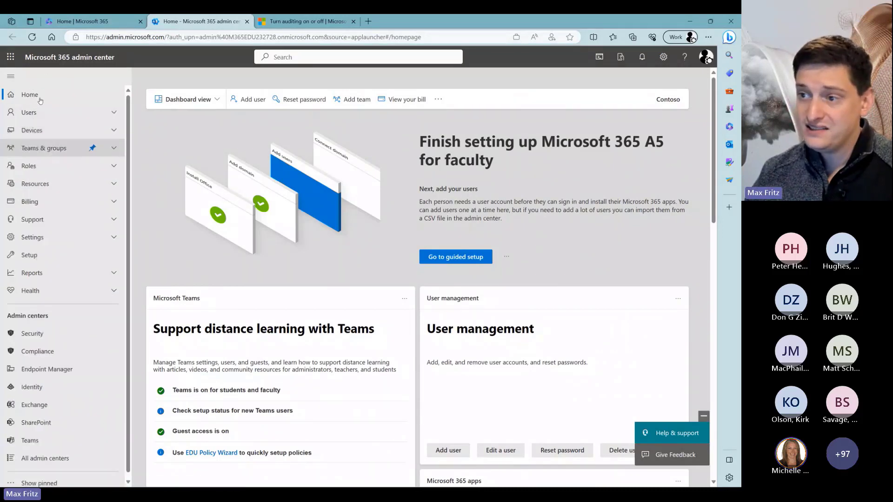
View the Active devices and Autopilot pages of the Devices section, and collapse the section.
click(40, 130)
click(42, 146)
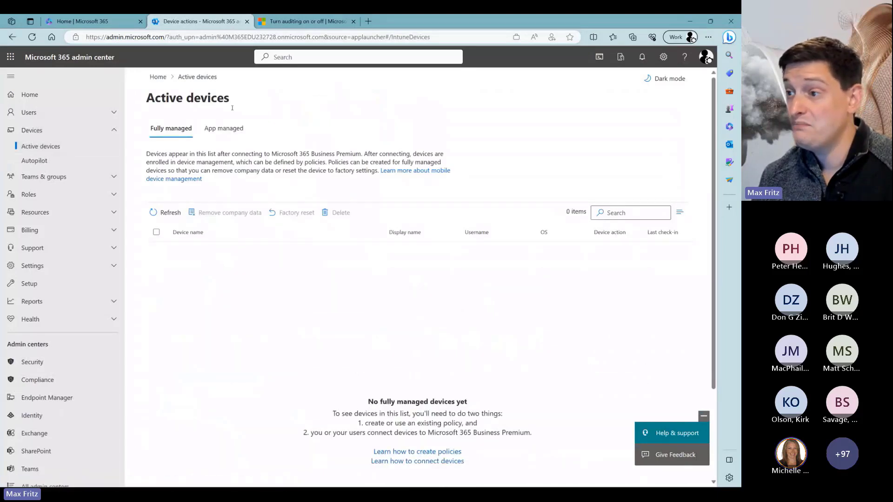
click(34, 160)
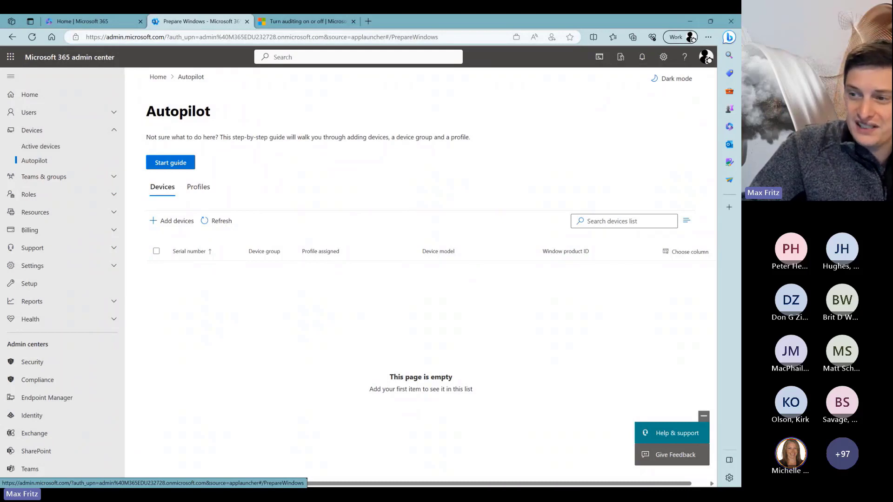
click(37, 130)
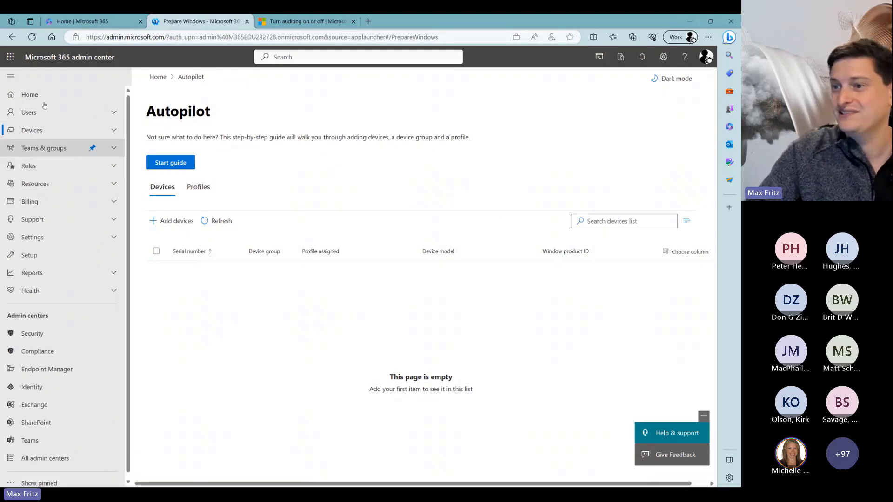
View the Active teams & groups page and collapse its navigation section.
click(47, 148)
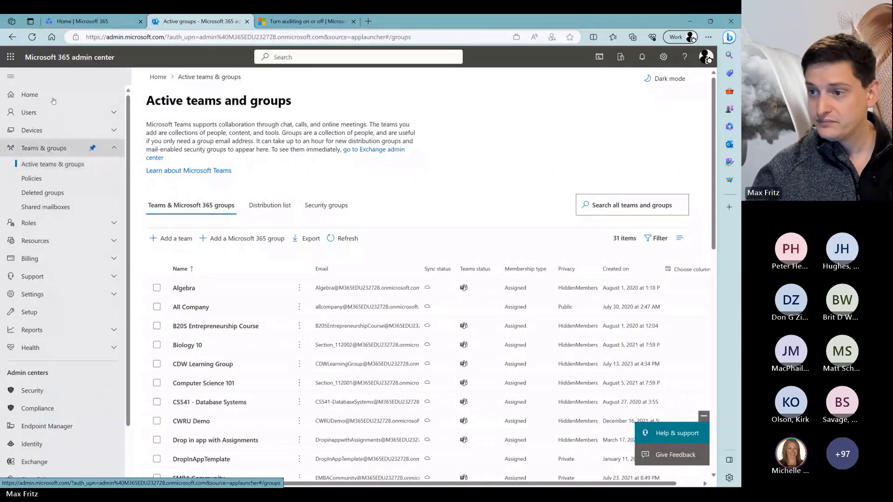
click(53, 148)
Open Role assignments and view the Azure AD, Exchange and Billing roles.
click(45, 165)
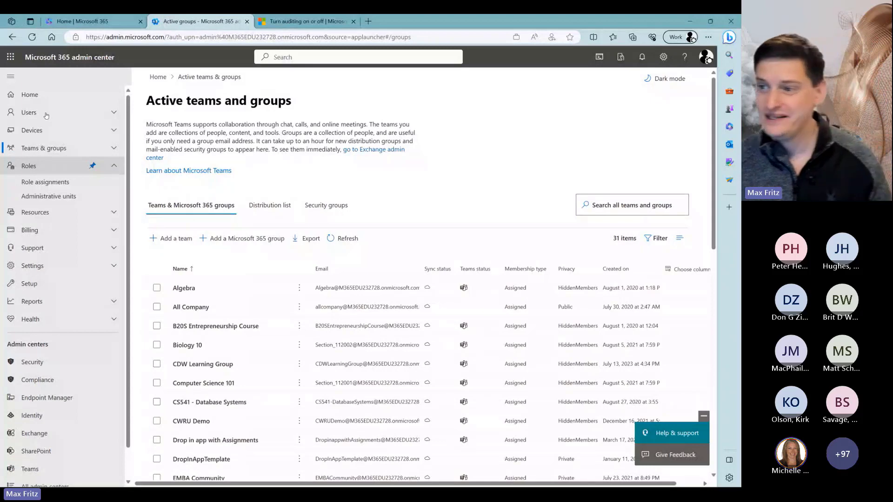
click(45, 182)
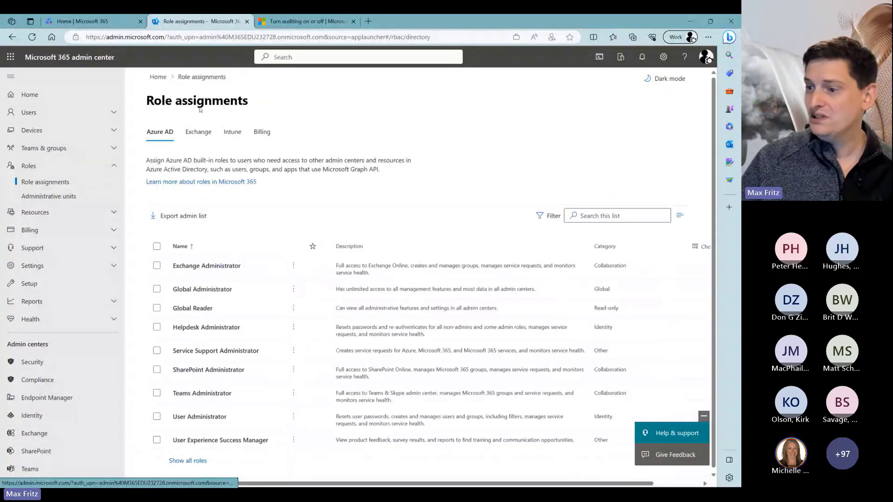
scroll(191, 304, down, 2)
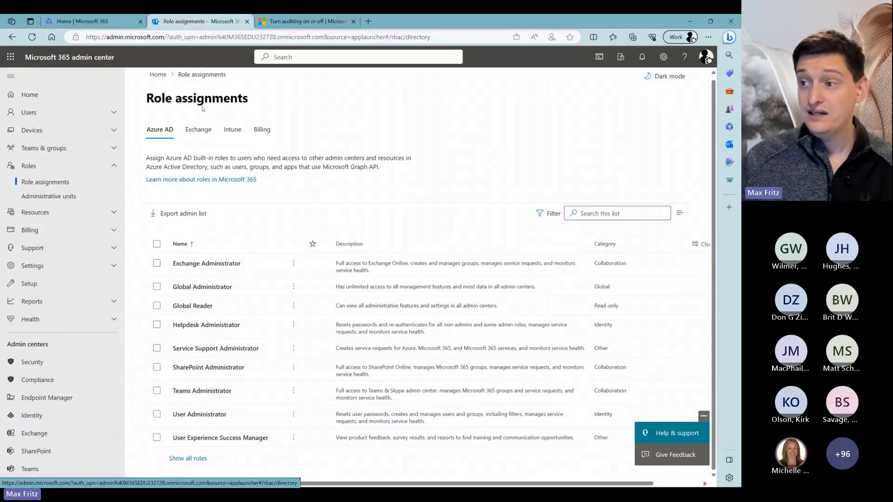
click(198, 130)
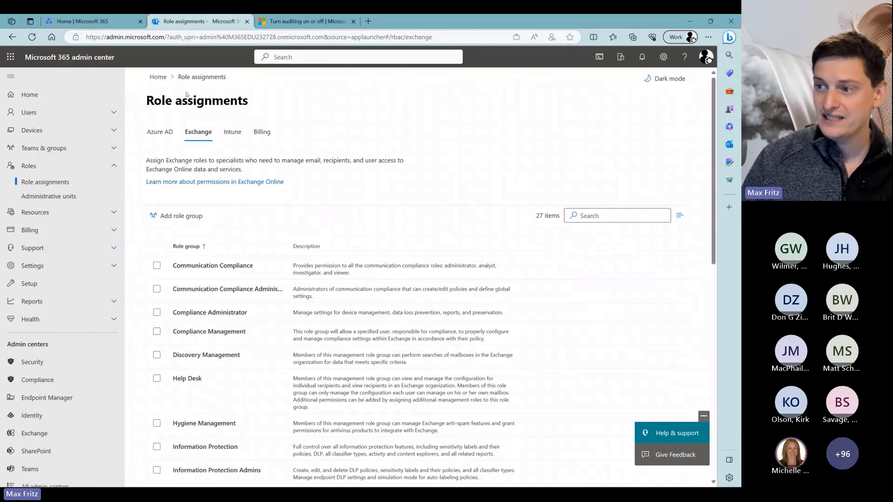
click(261, 132)
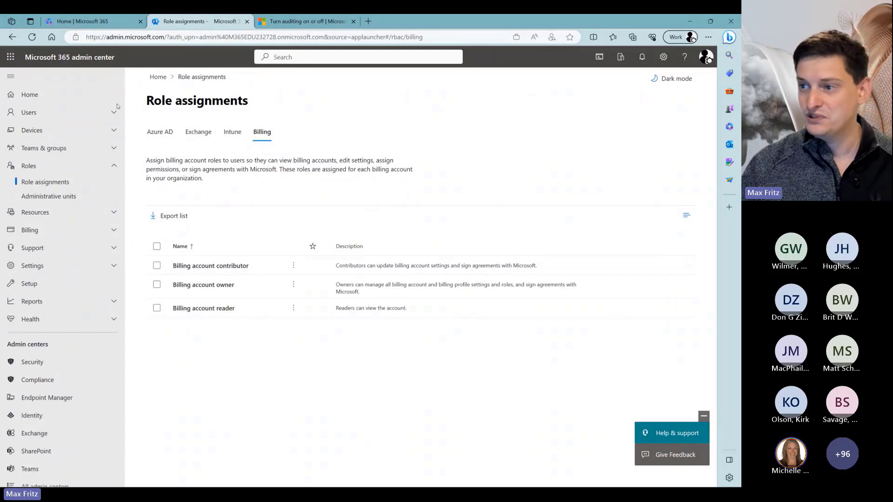
Show all Azure AD roles and examine the complete role list with its descriptions and categories.
click(159, 131)
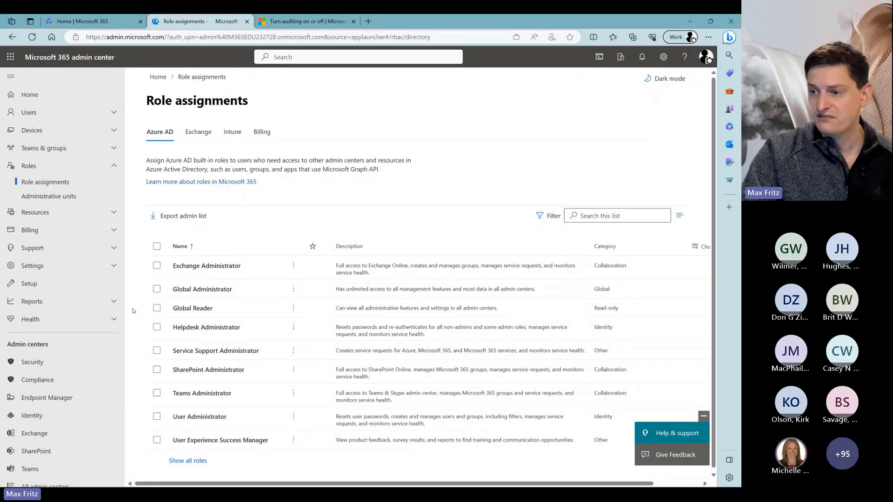
click(187, 460)
scroll(166, 267, down, 5)
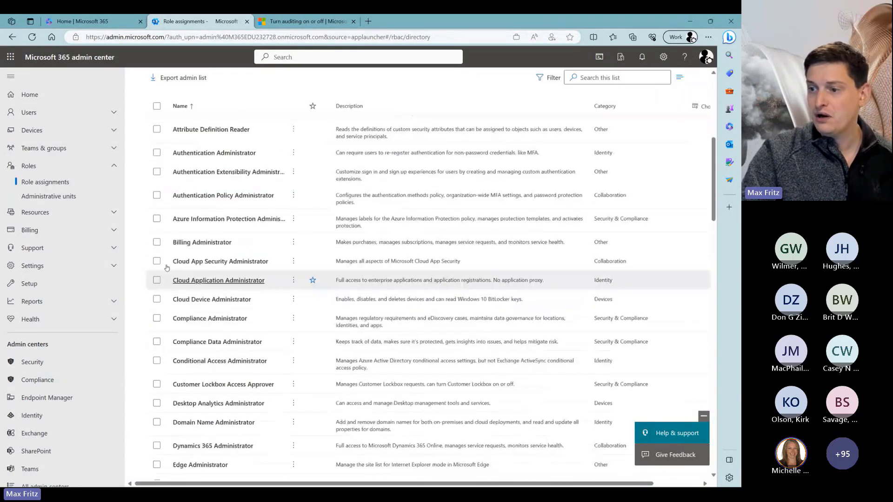
scroll(166, 268, down, 10)
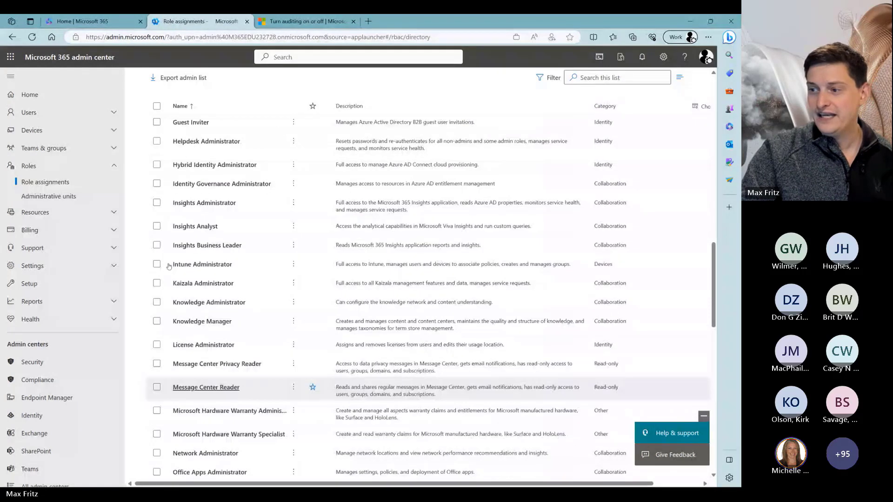
scroll(168, 266, down, 5)
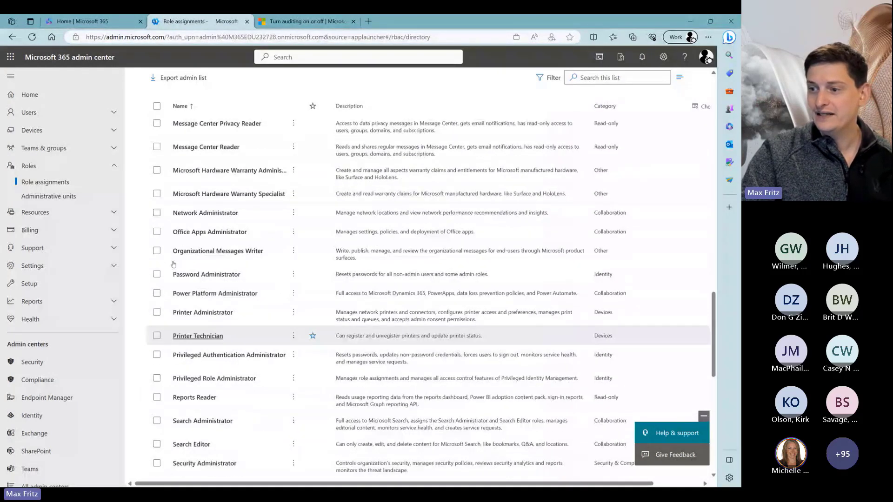
scroll(172, 264, down, 3)
scroll(170, 263, down, 6)
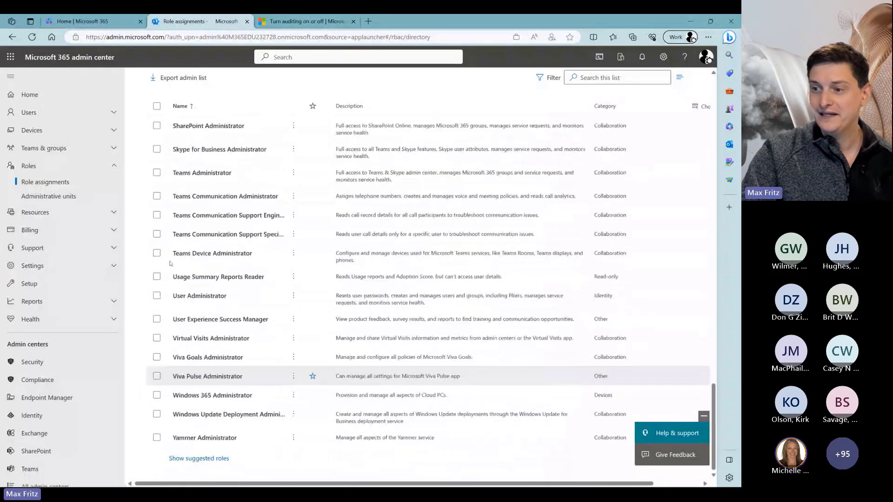
scroll(164, 266, up, 20)
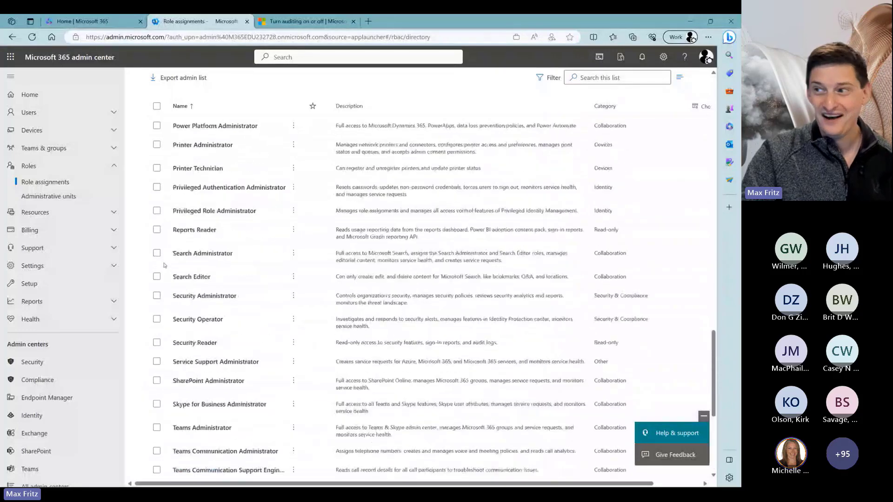
scroll(166, 259, up, 1)
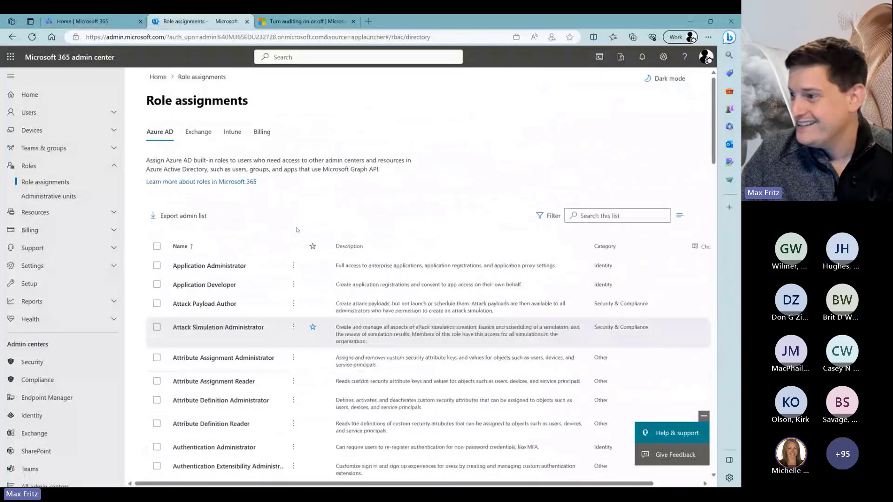
scroll(205, 328, right, 1)
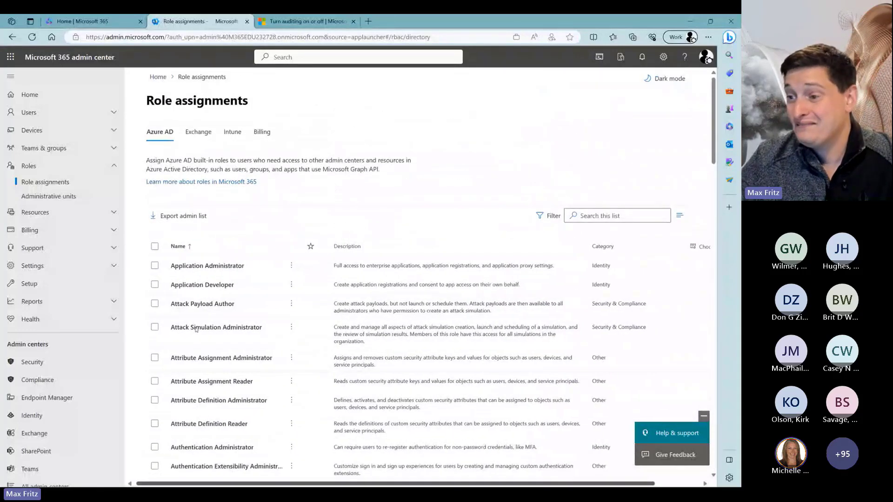
scroll(233, 323, left, 1)
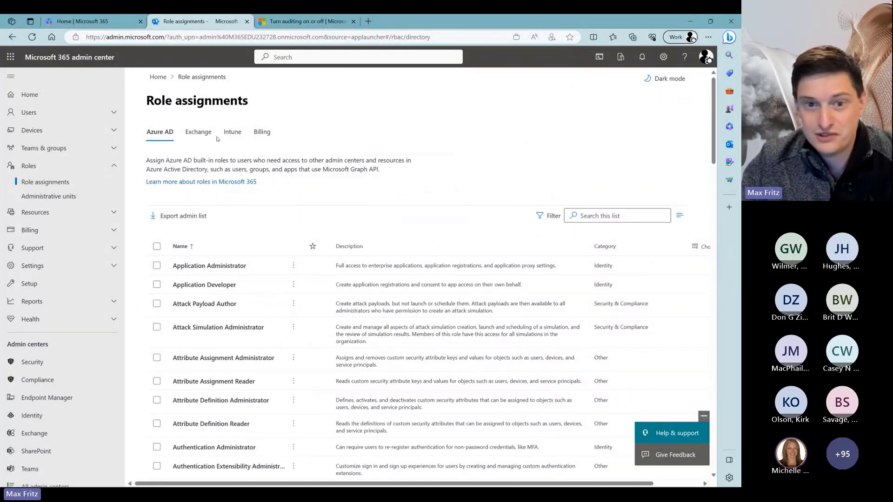
Browse the full Azure AD role list, view the Network Administrator role's general details, and close them.
scroll(163, 211, down, 5)
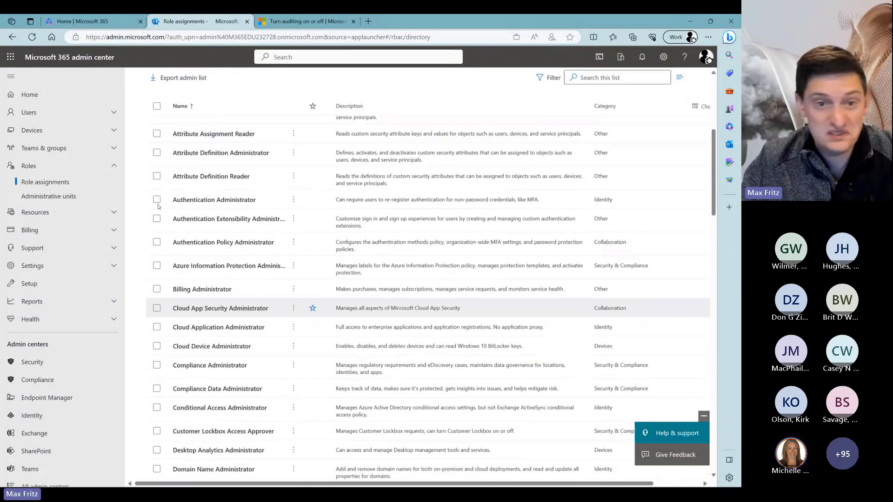
scroll(159, 205, down, 18)
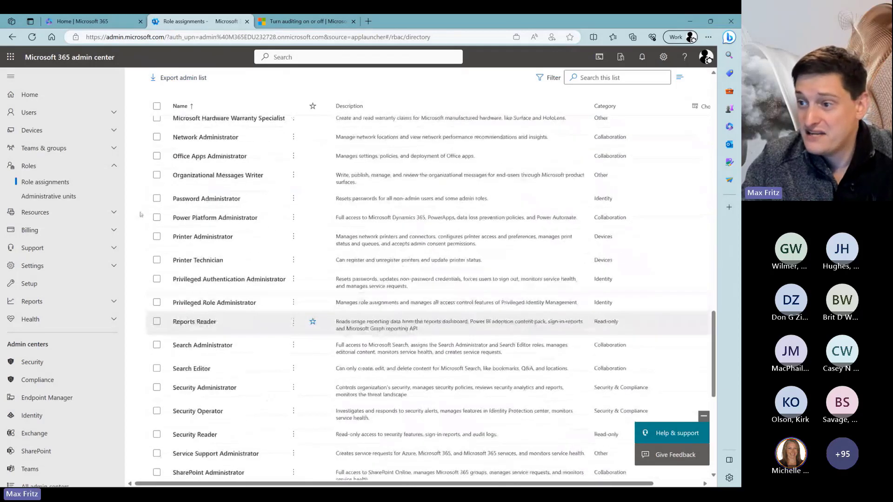
scroll(172, 165, down, 5)
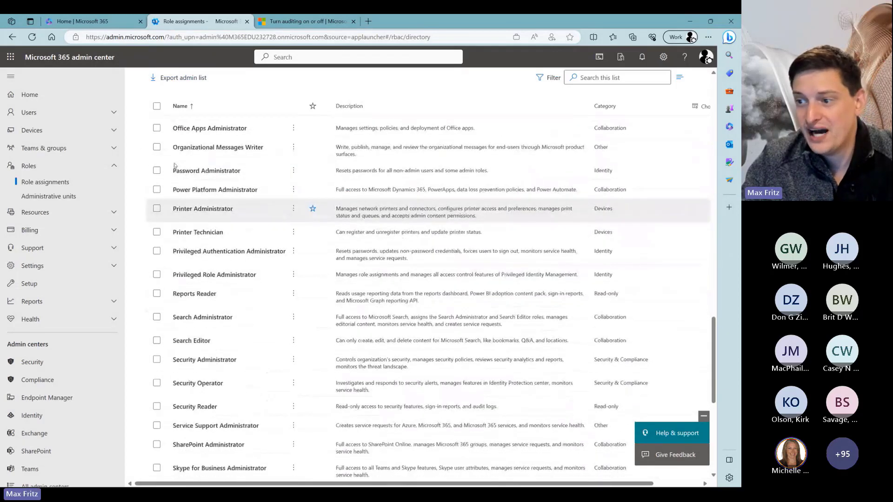
scroll(244, 151, down, 3)
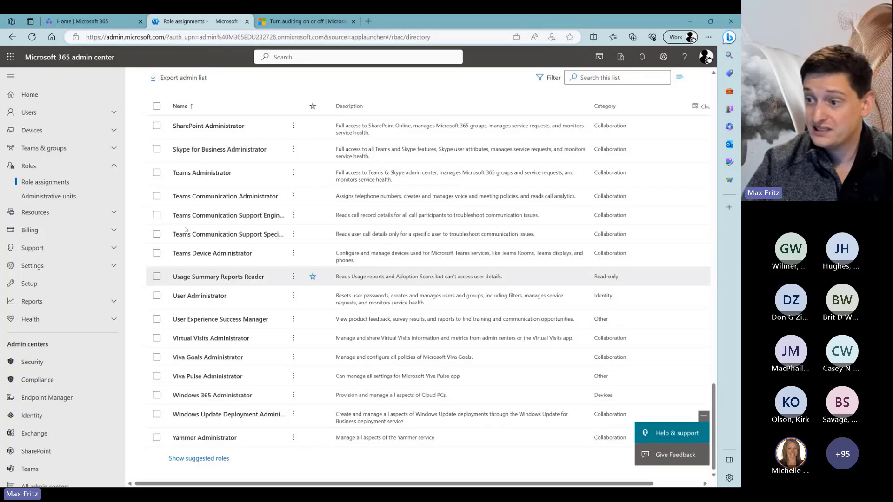
scroll(183, 209, up, 10)
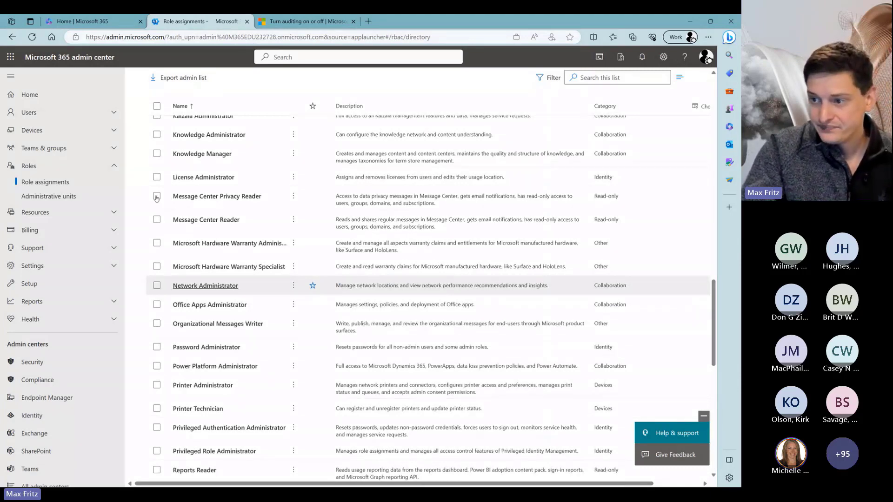
click(218, 285)
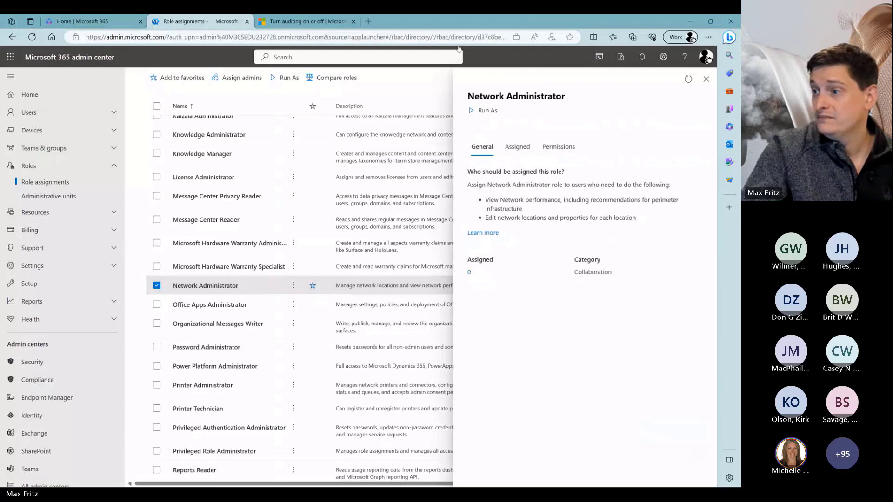
click(706, 79)
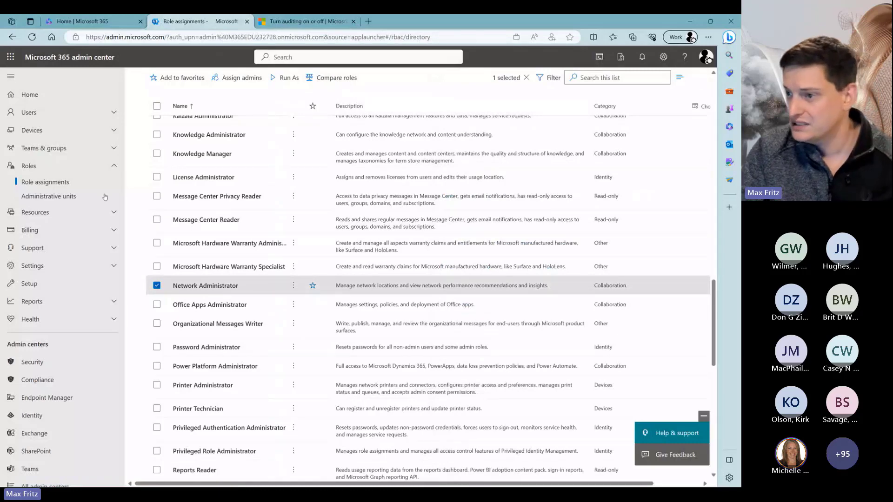
Compare the permissions of the Teams Communication Support Engineer and Teams Communication Support Specialist roles.
scroll(128, 191, up, 3)
scroll(118, 198, up, 7)
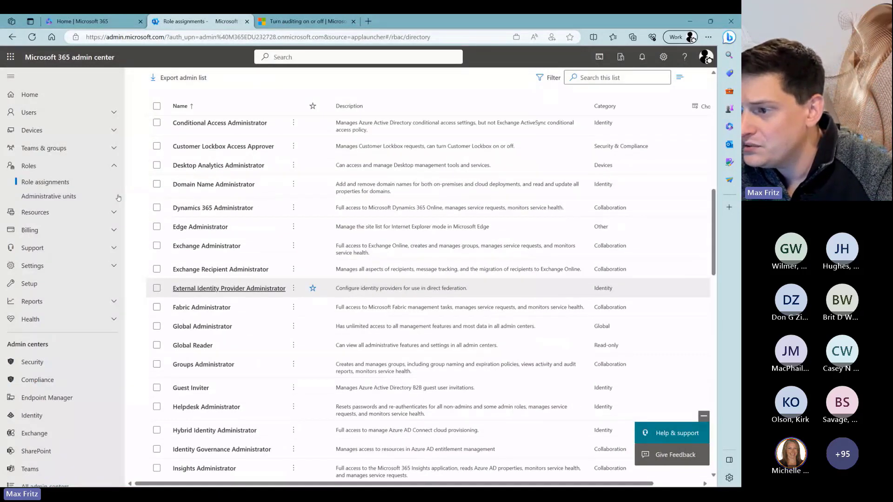
scroll(118, 198, up, 3)
scroll(119, 198, down, 15)
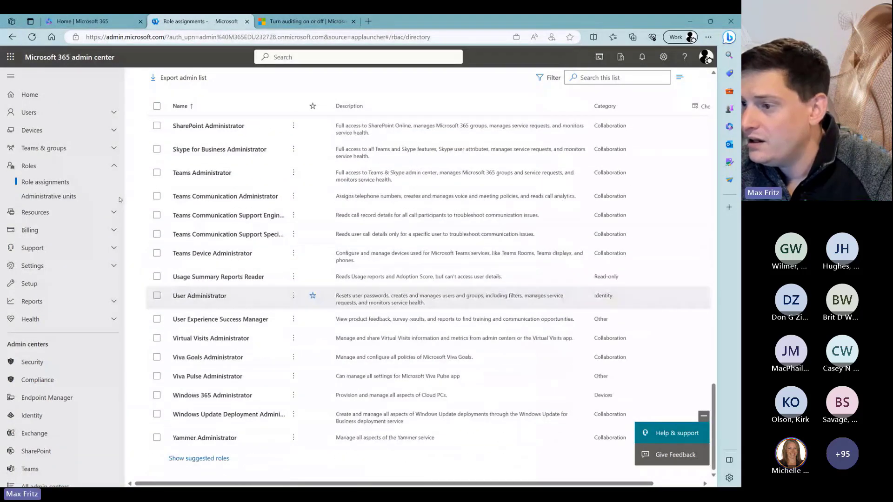
scroll(120, 199, up, 1)
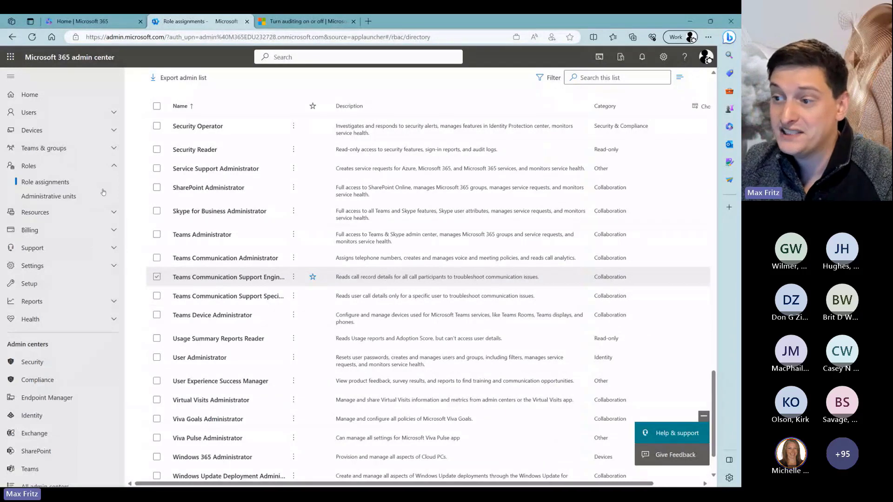
click(157, 277)
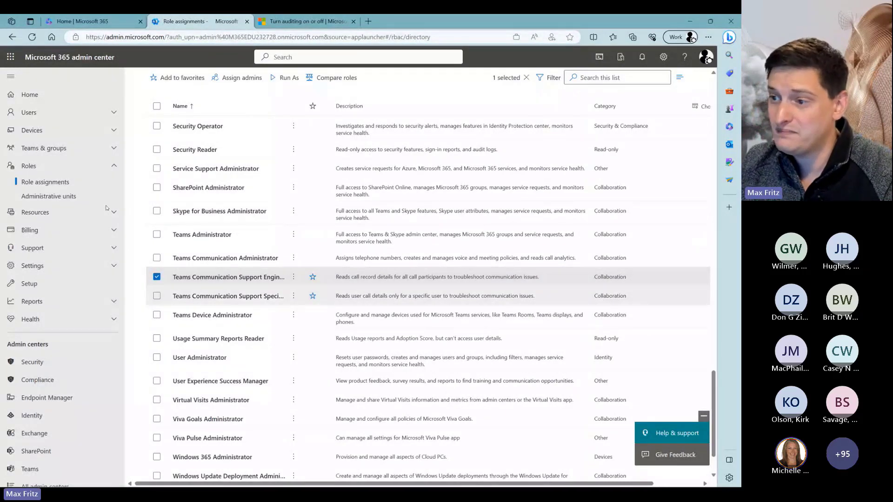
click(156, 295)
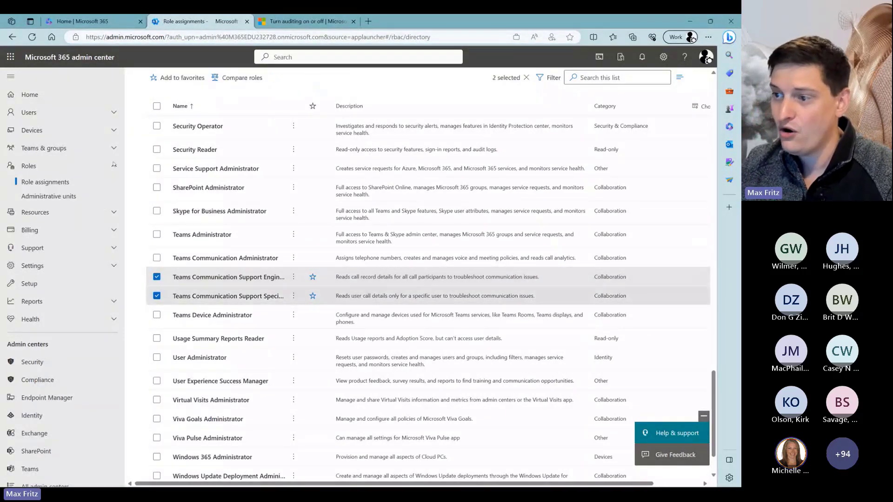
click(237, 77)
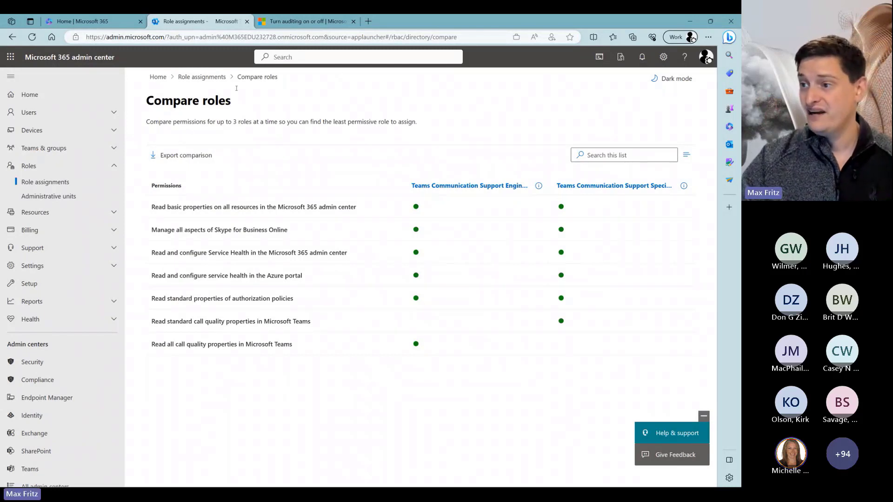
drag(331, 122, 459, 121)
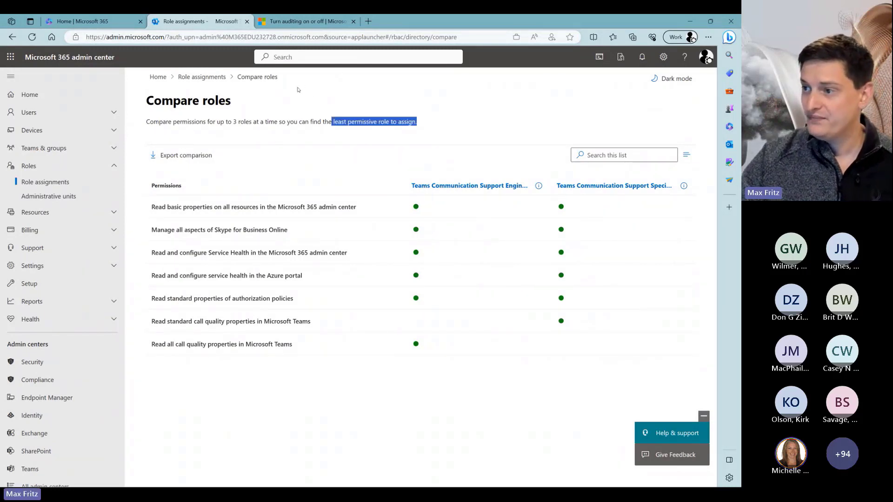
click(295, 88)
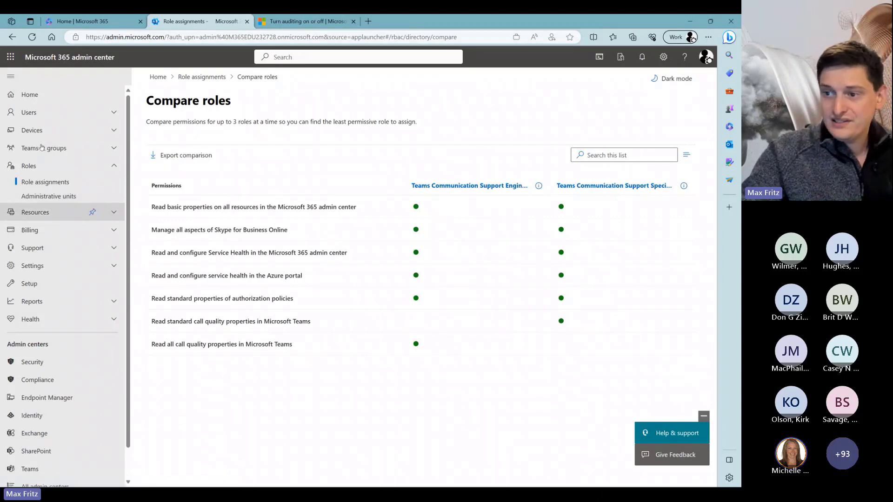
View the Sites page under Resources, launching Add a site in the SharePoint admin center, and return to view Rooms & equipment.
click(41, 212)
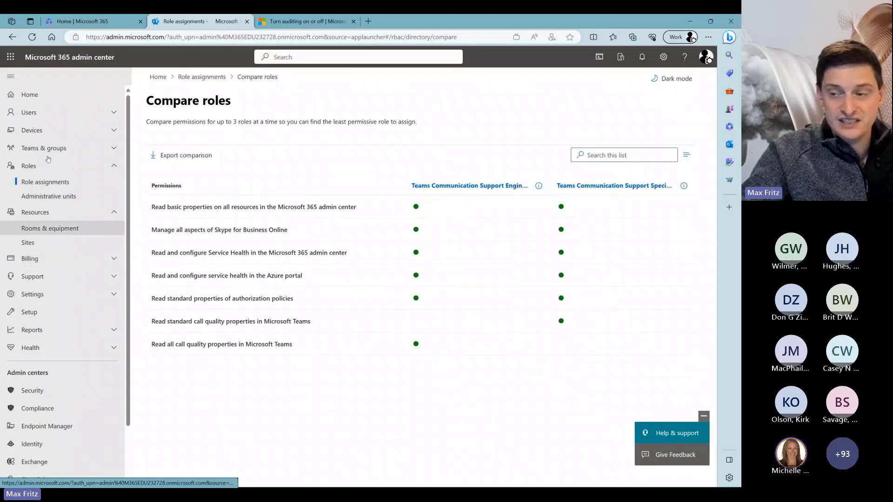
click(28, 242)
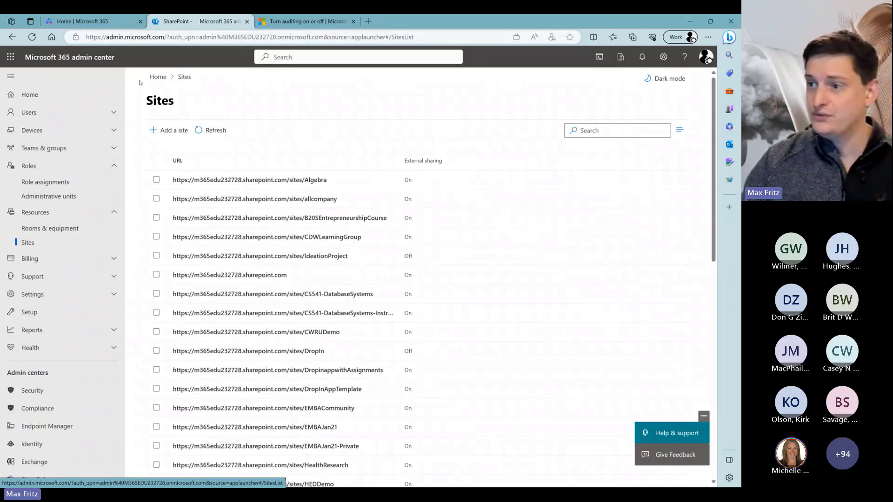
click(169, 130)
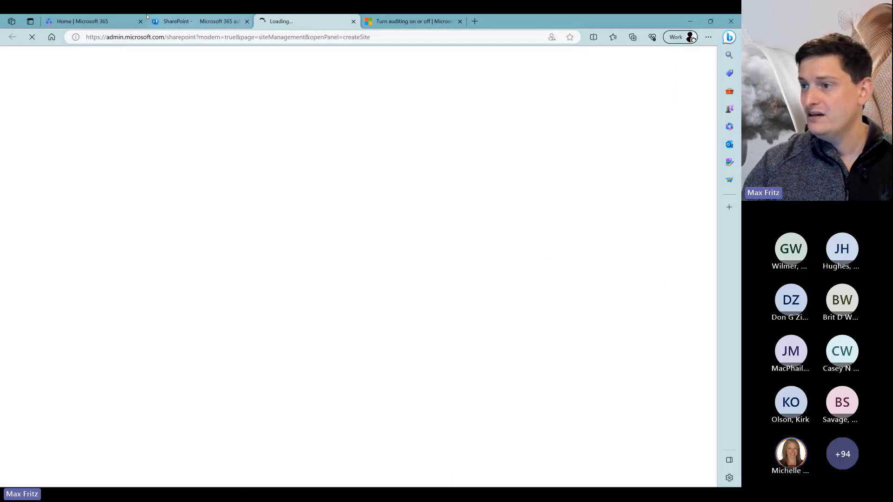
click(195, 21)
click(50, 228)
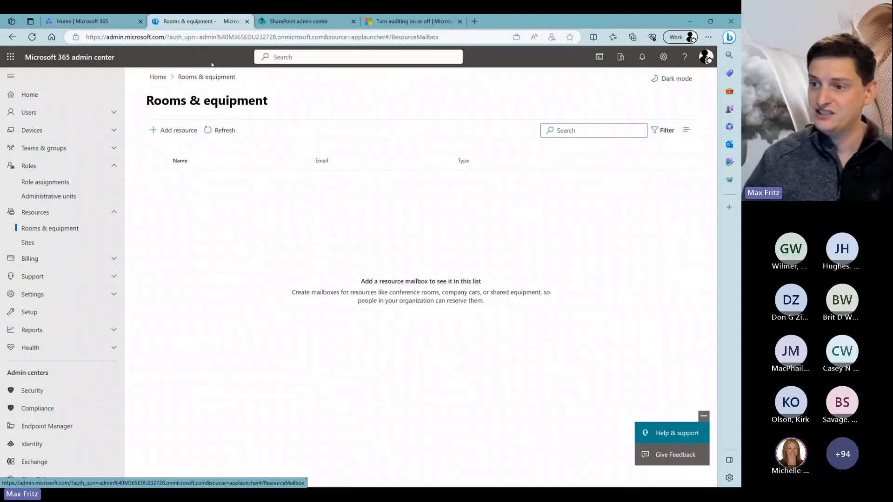
Open Your products in the Billing section and view its Benefits and Products lists.
click(47, 259)
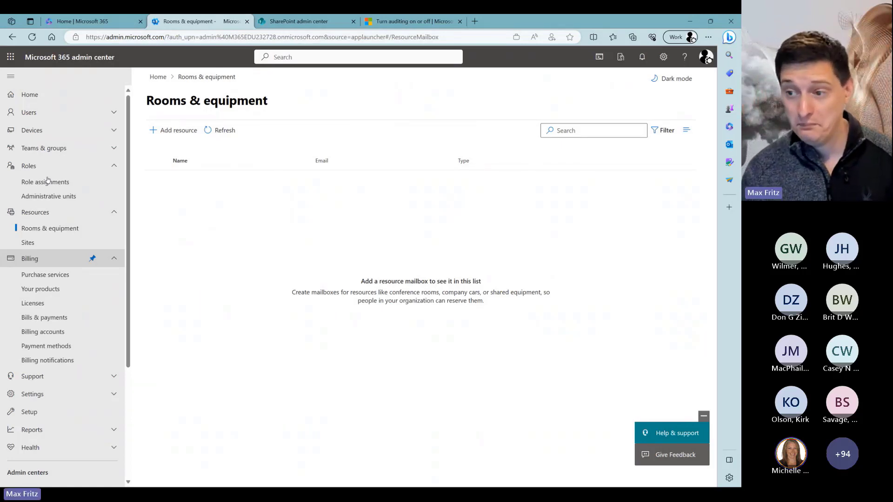
click(40, 288)
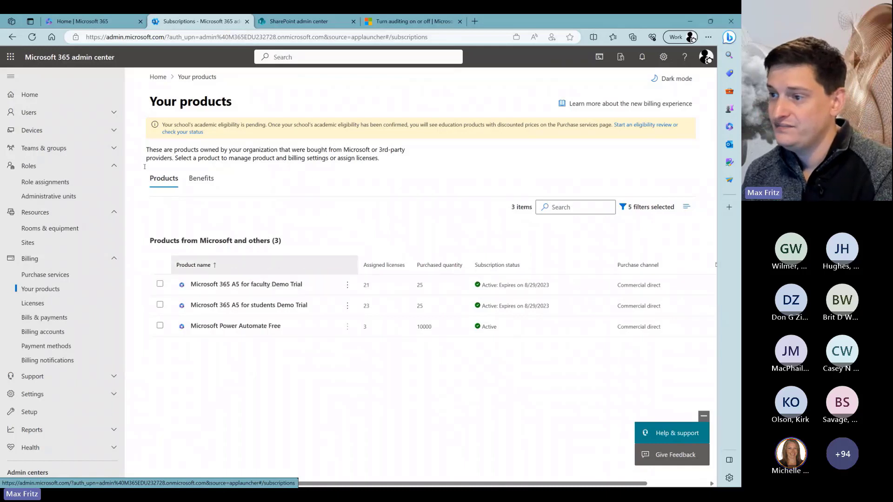
click(201, 178)
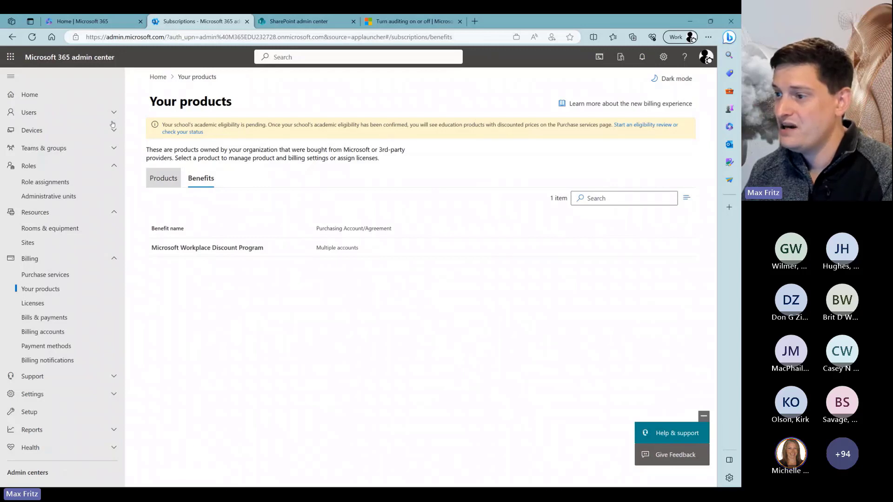
click(163, 178)
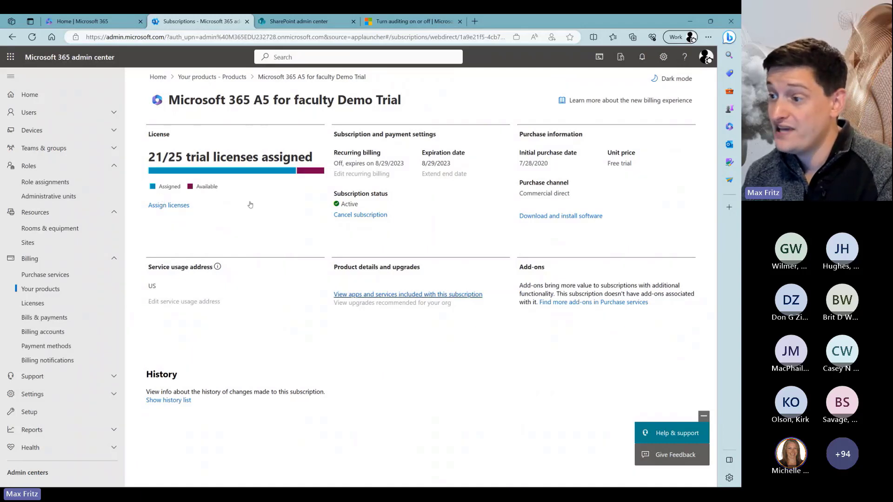
Look up the apps and services included with Microsoft 365 A5 for faculty Demo Trial, and return home via Purchase services.
click(407, 294)
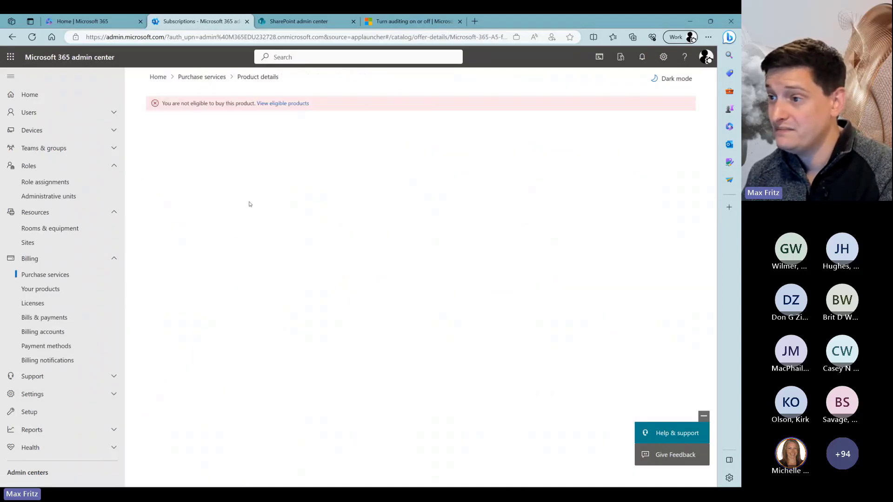
click(201, 77)
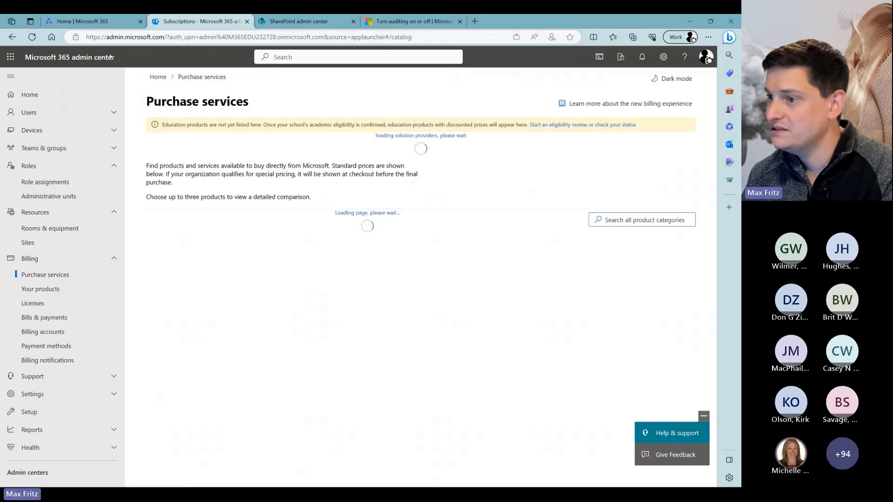
click(104, 58)
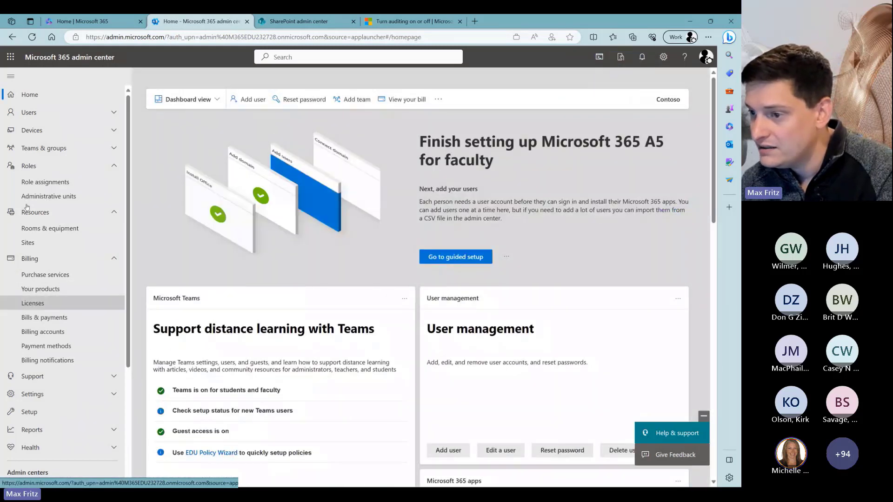
View the Microsoft Power Automate Free and Microsoft 365 A5 for students Demo Trial subscription details, and collapse the Billing section.
click(34, 303)
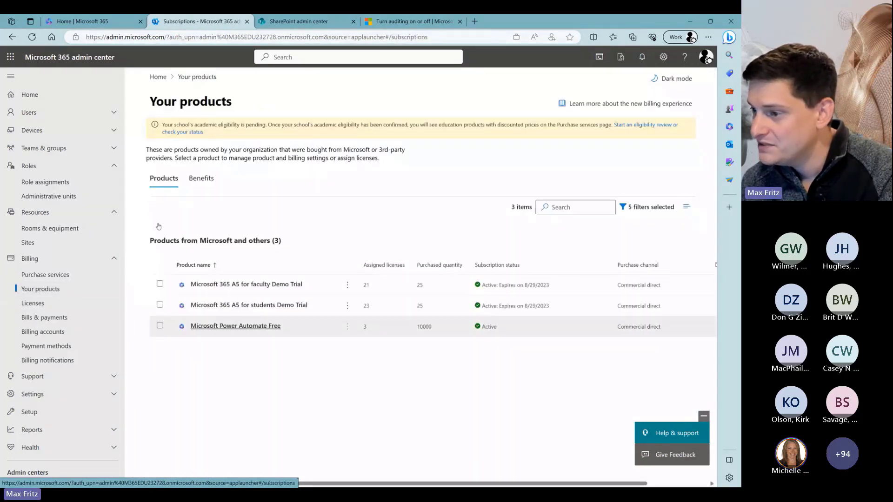
click(235, 325)
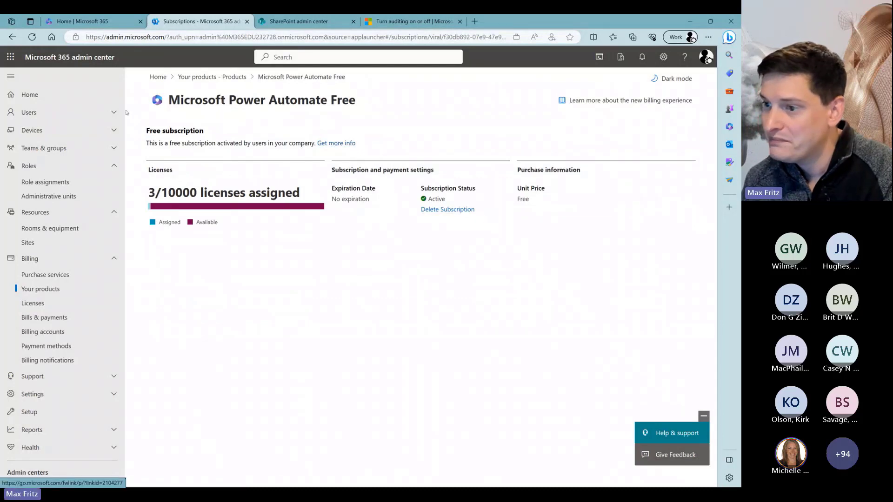
click(47, 288)
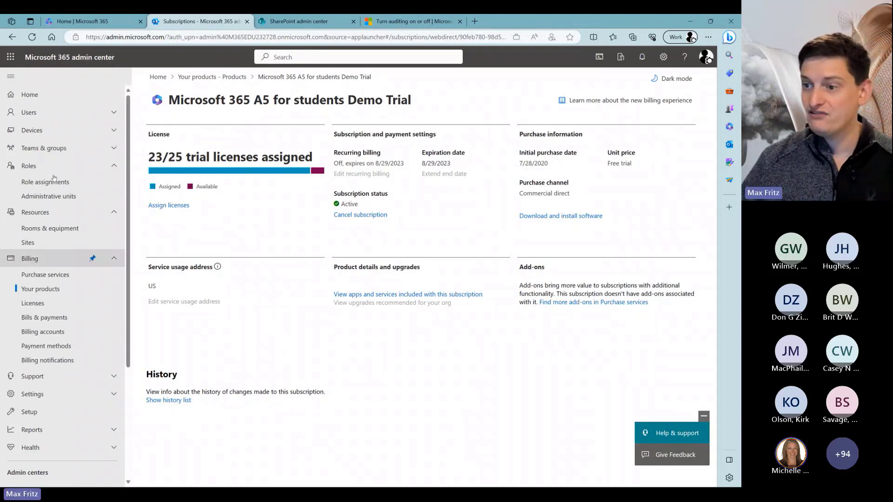
click(52, 258)
View the service request history in the Support section, and open and close the Help & support pane.
click(50, 276)
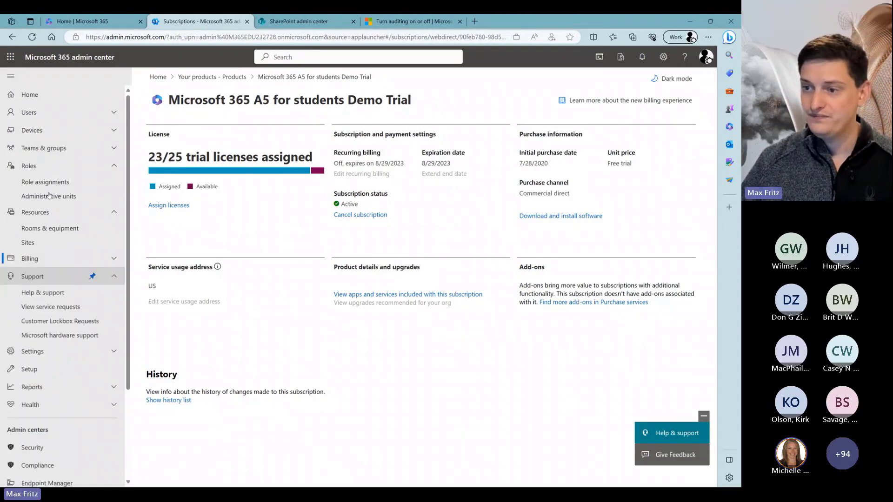
click(50, 307)
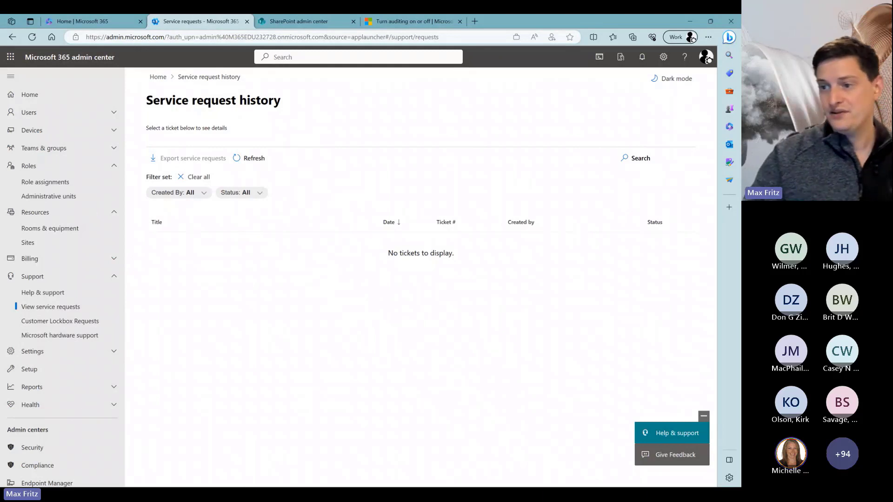
click(43, 292)
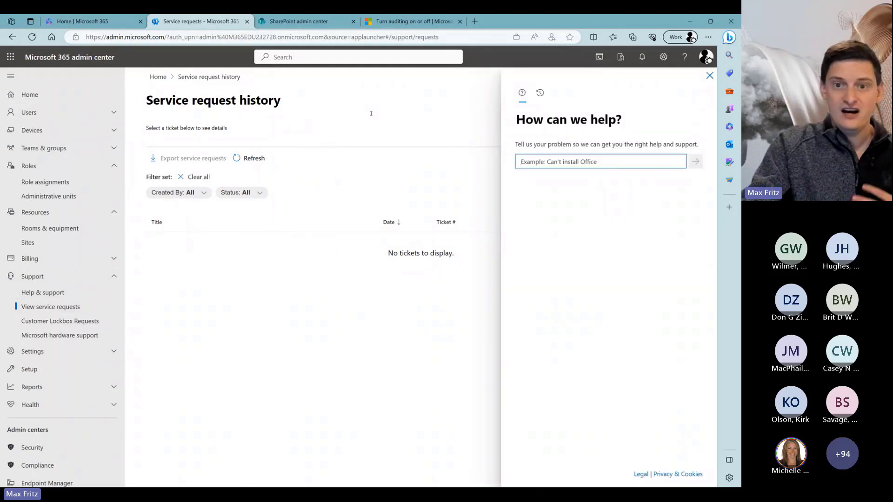
click(474, 56)
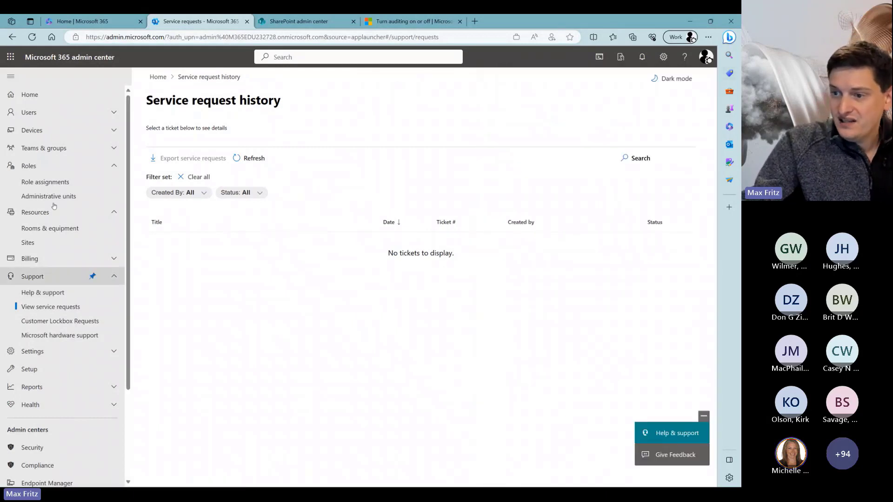
Open Org settings in the Settings section, and view and close the Bookings service settings.
click(74, 351)
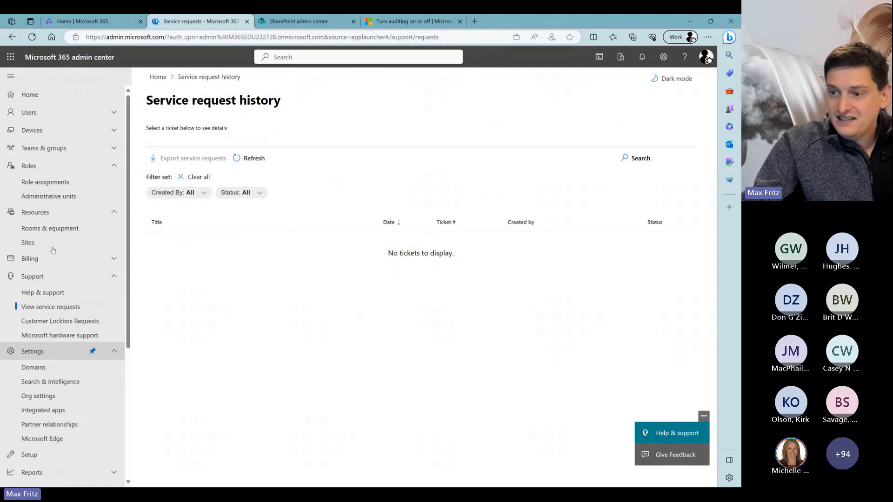
scroll(52, 243, down, 3)
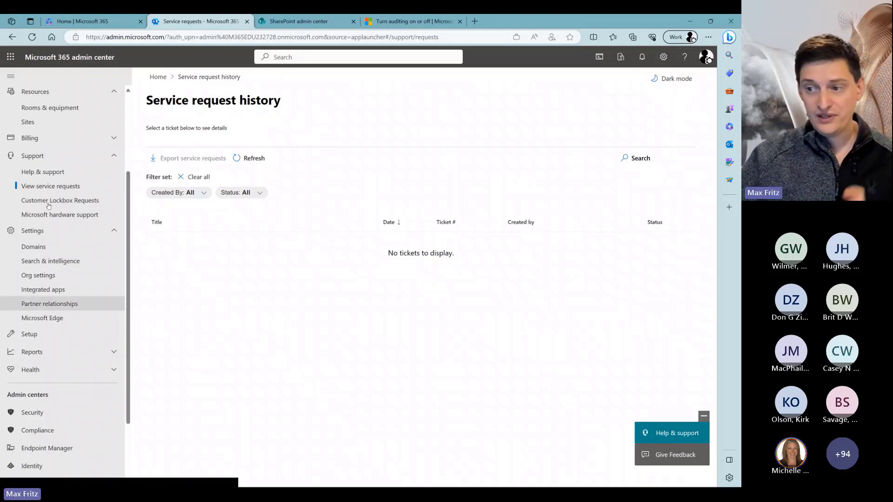
click(38, 275)
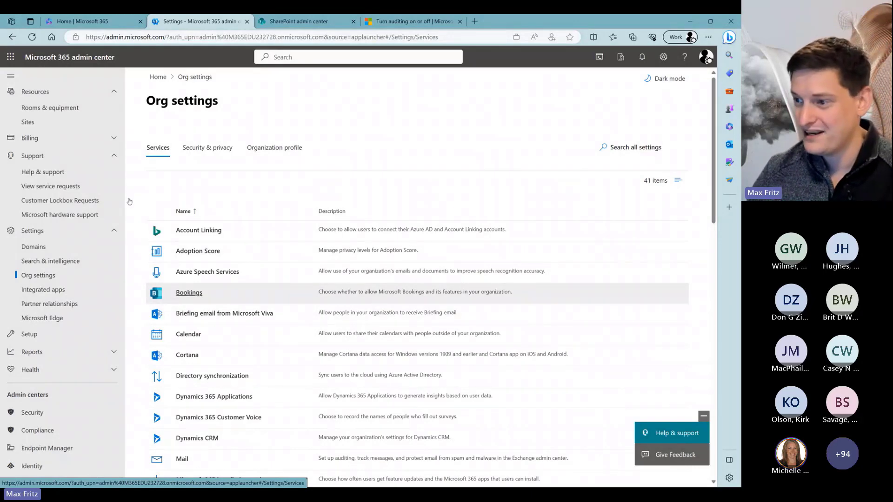
click(189, 292)
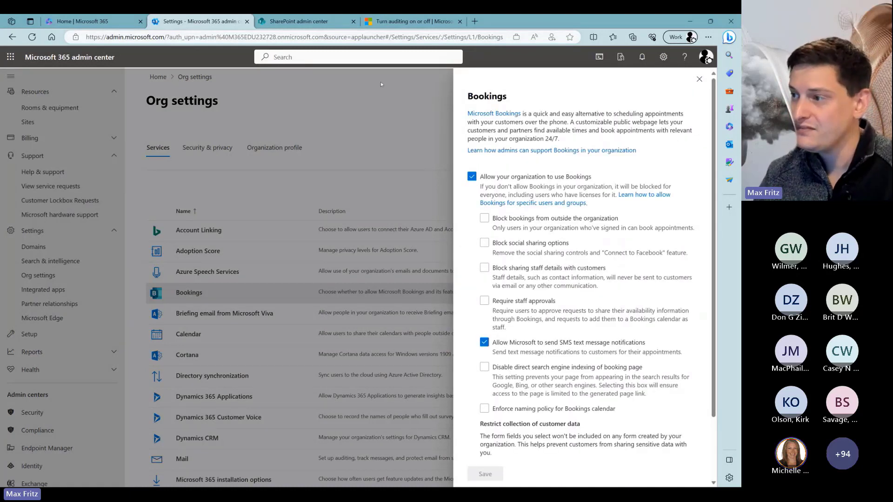
click(699, 79)
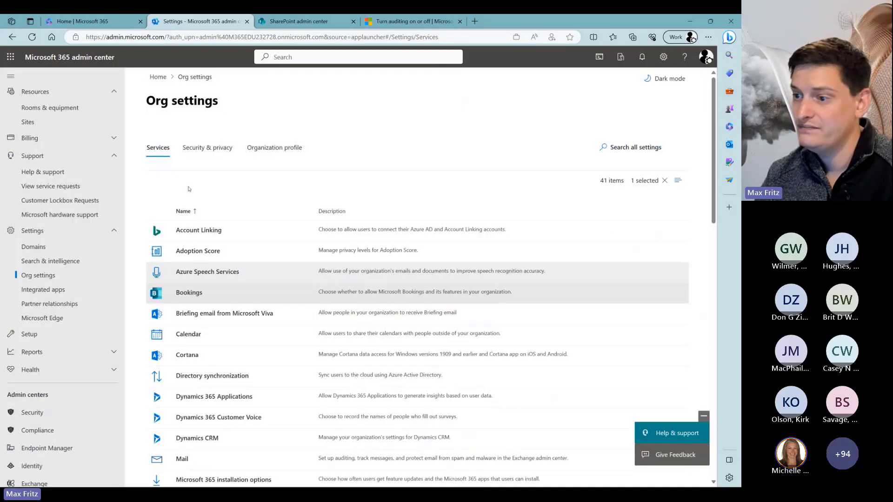
View the Microsoft To Do and Multi-factor authentication settings among the Org settings services, closing each one.
scroll(188, 188, down, 8)
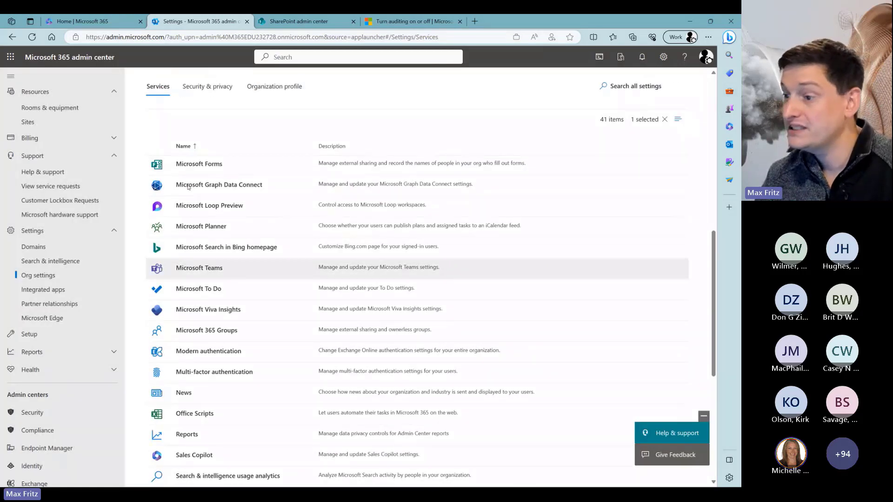
click(198, 288)
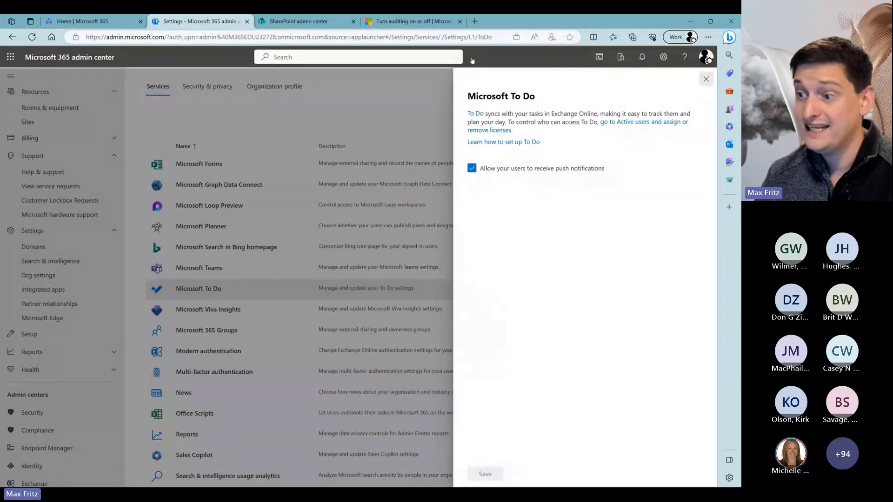
click(706, 79)
click(214, 372)
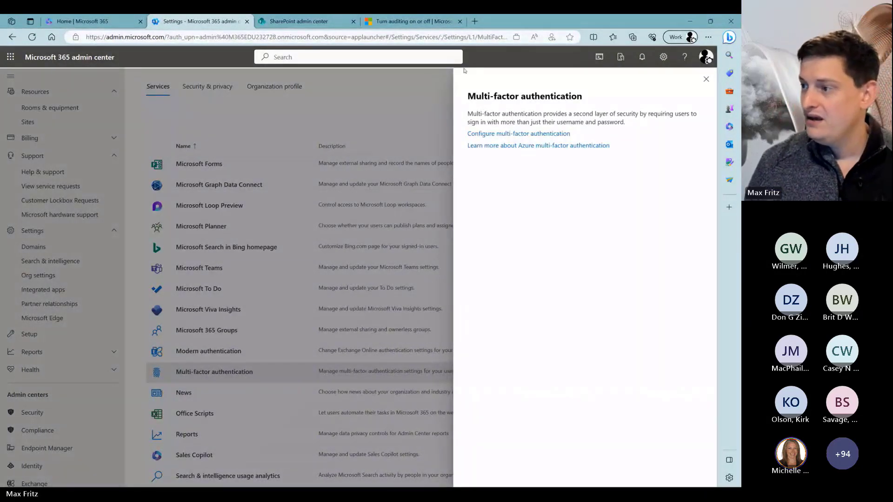
click(706, 79)
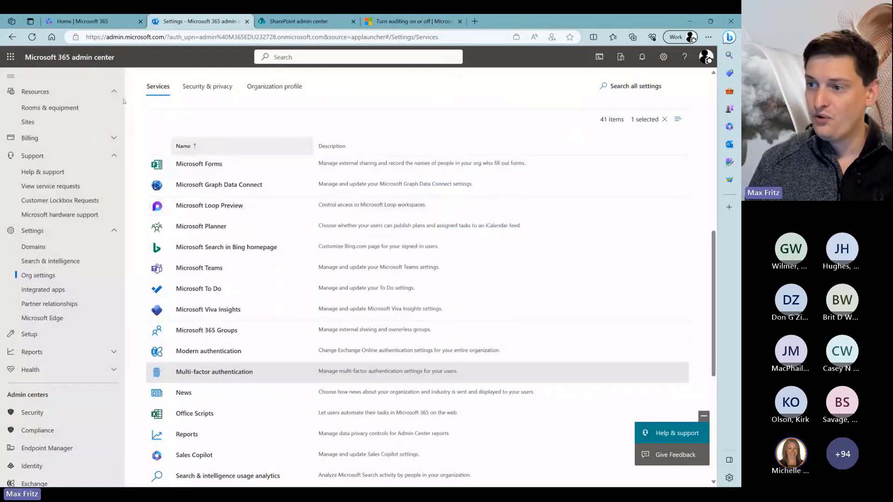
View the Microsoft Forms service settings, and search the admin center for "forms" before dismissing the search.
click(199, 163)
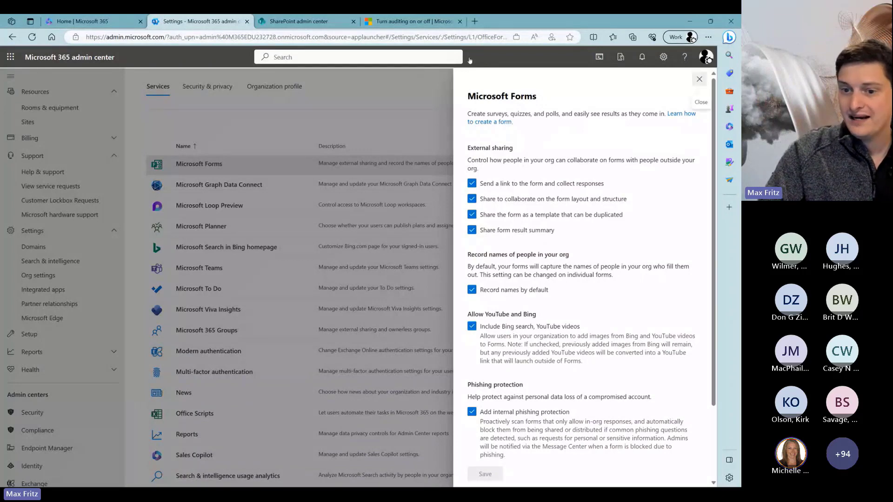
key(Escape)
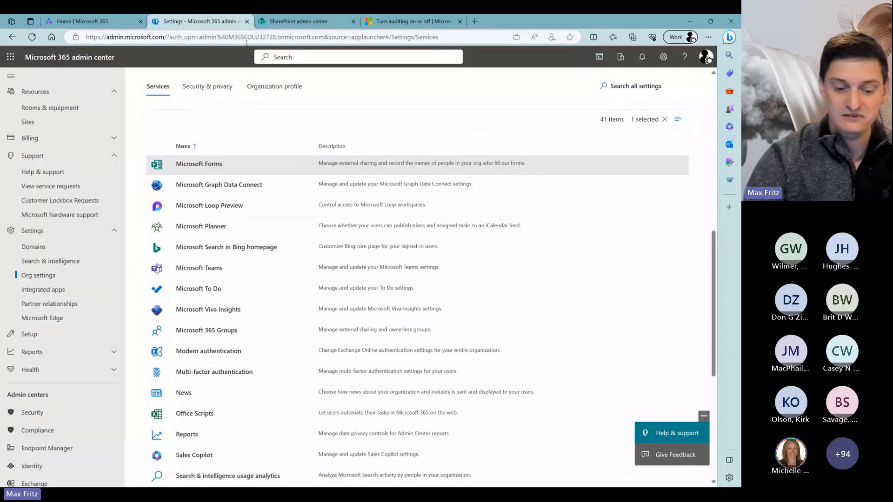
text(forms)
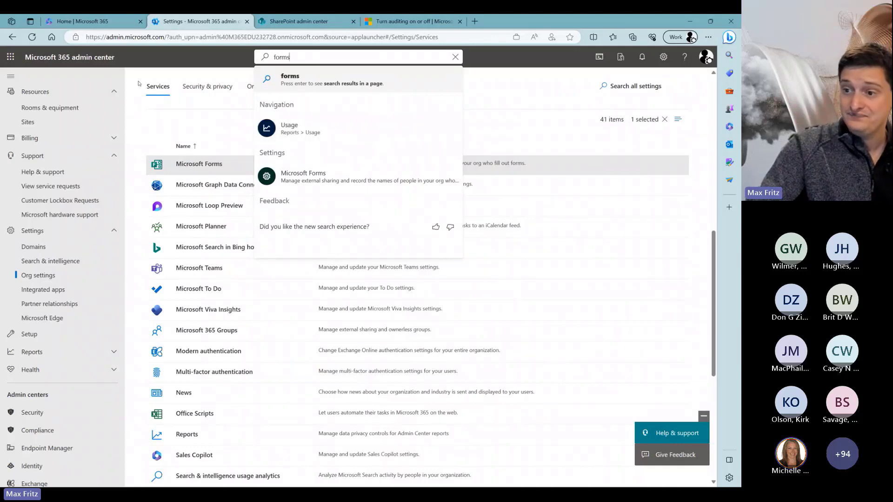
key(Escape)
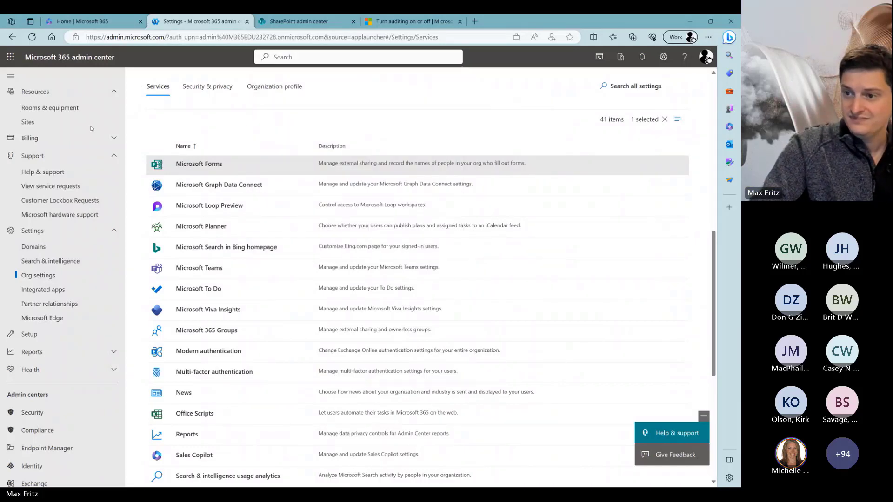
View the Integrated apps and Partner relationships pages, and expand the Reports and Health sections.
click(51, 290)
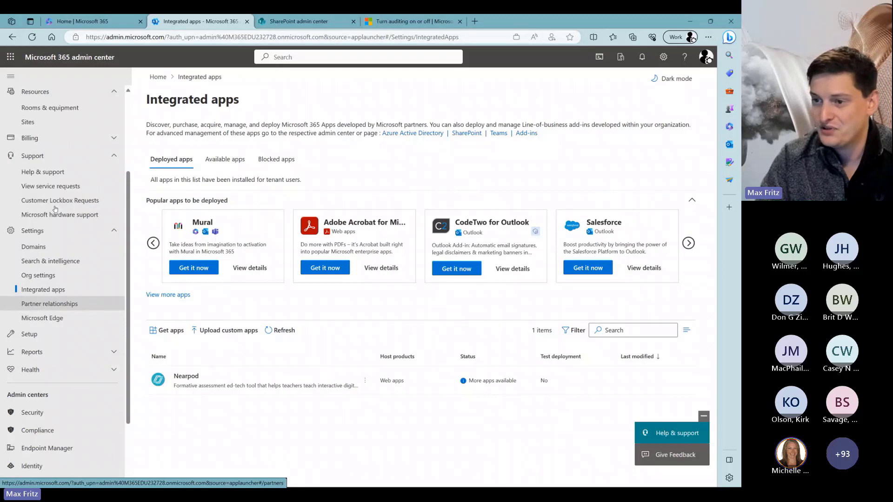
click(49, 303)
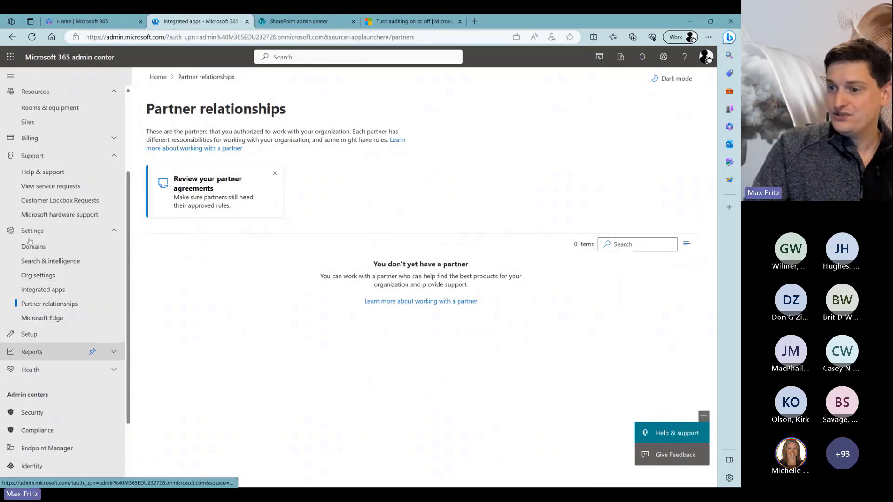
click(44, 352)
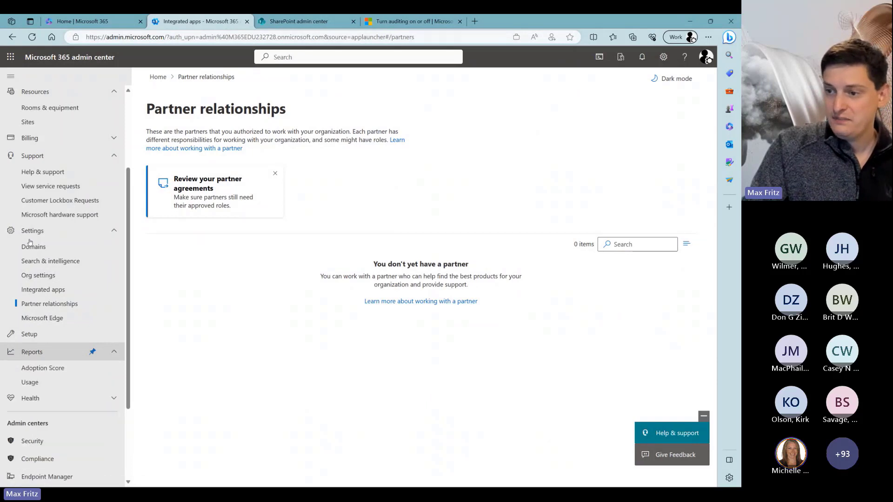
click(49, 398)
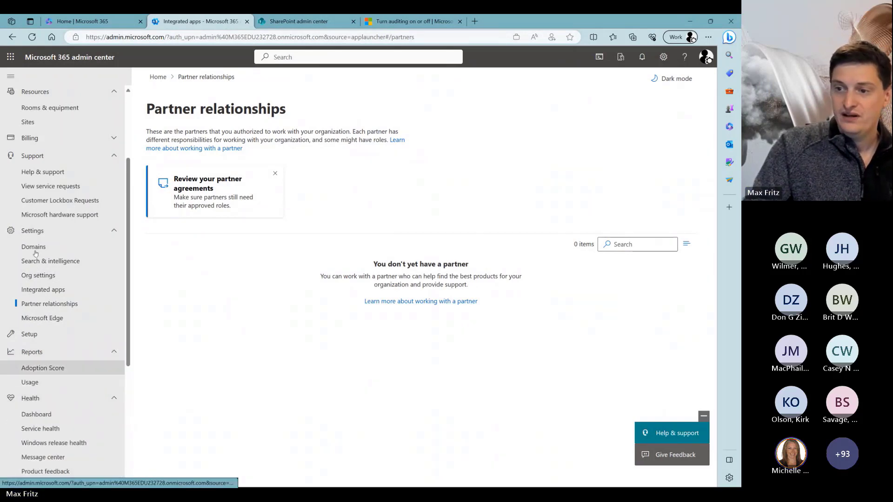
Open the Adoption Score report and go through its introductory tour to the end.
click(43, 368)
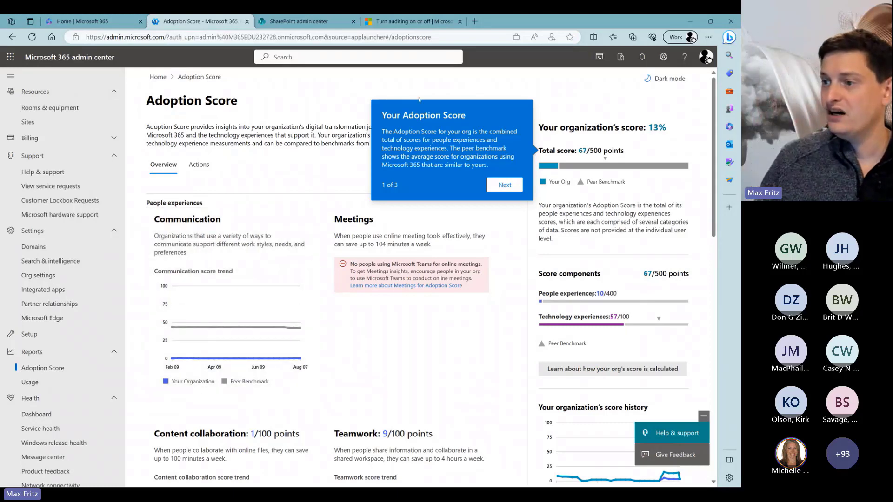
scroll(345, 132, down, 3)
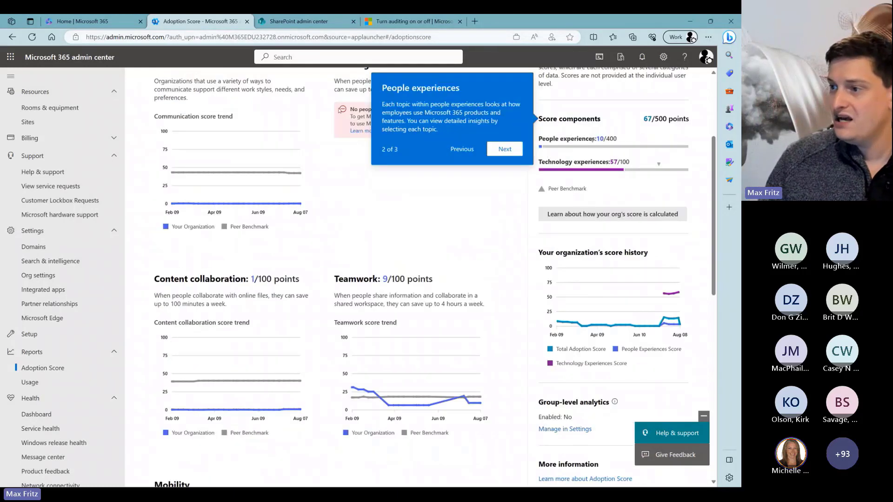
click(505, 149)
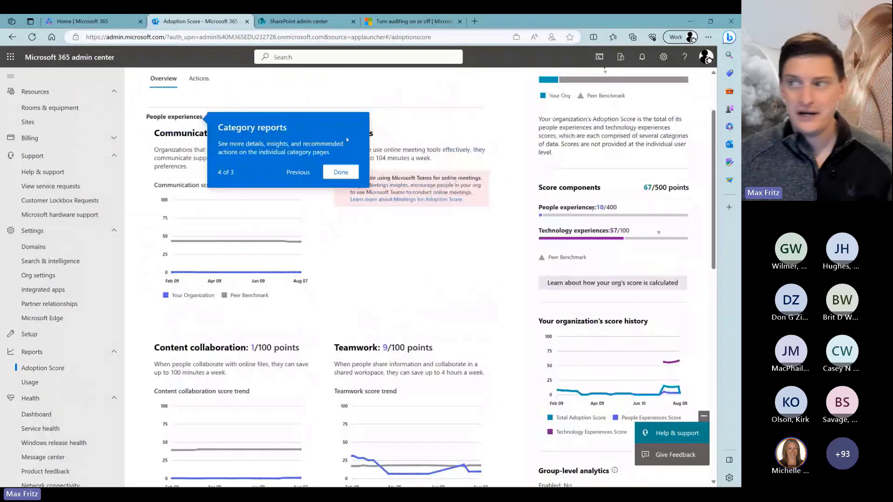
click(340, 171)
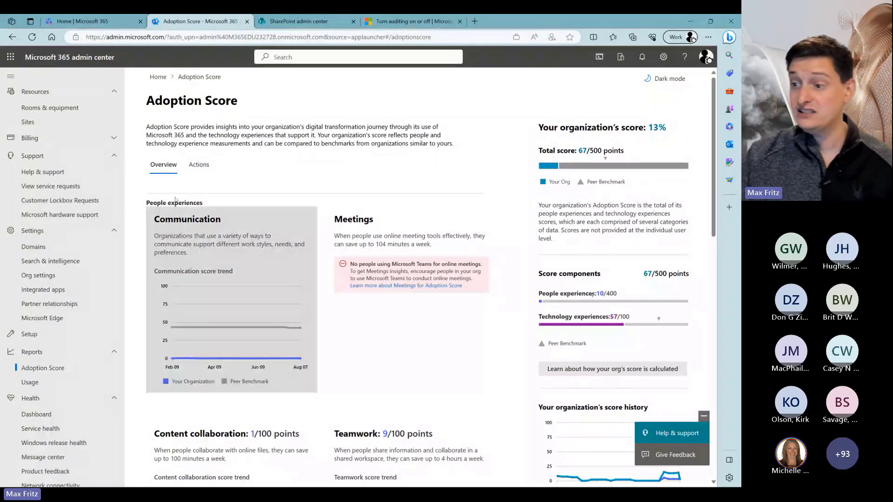
Examine the people experiences and technology experiences score charts on the Adoption Score overview.
scroll(190, 211, down, 3)
scroll(282, 221, up, 3)
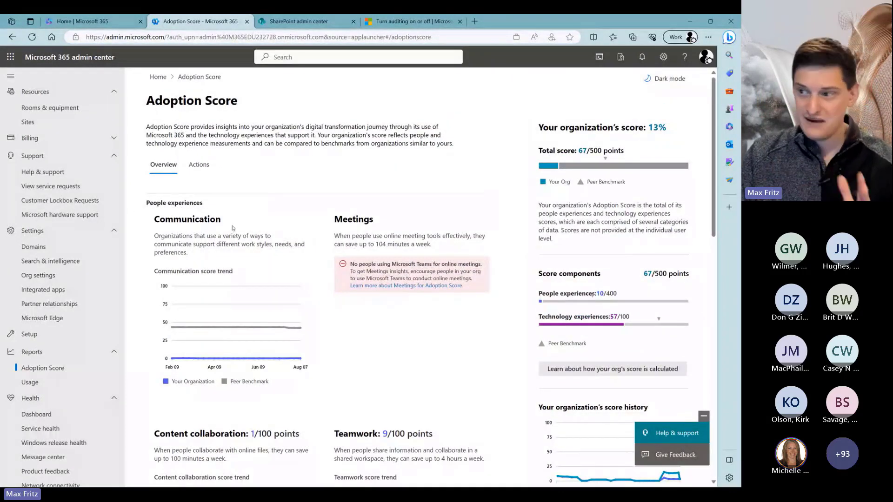
scroll(267, 217, down, 10)
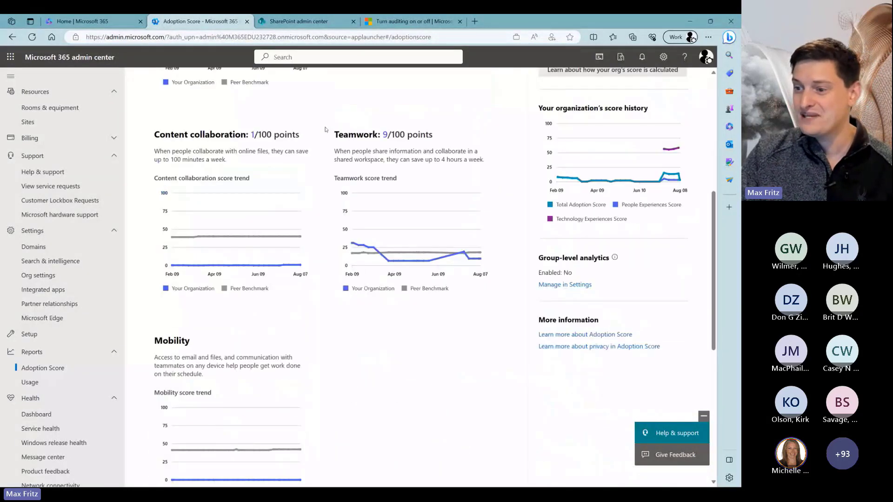
scroll(268, 179, down, 4)
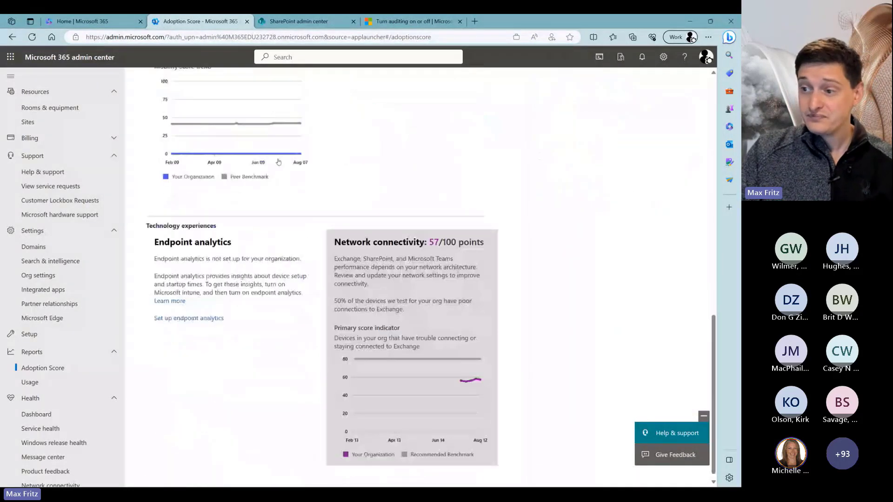
scroll(405, 193, up, 14)
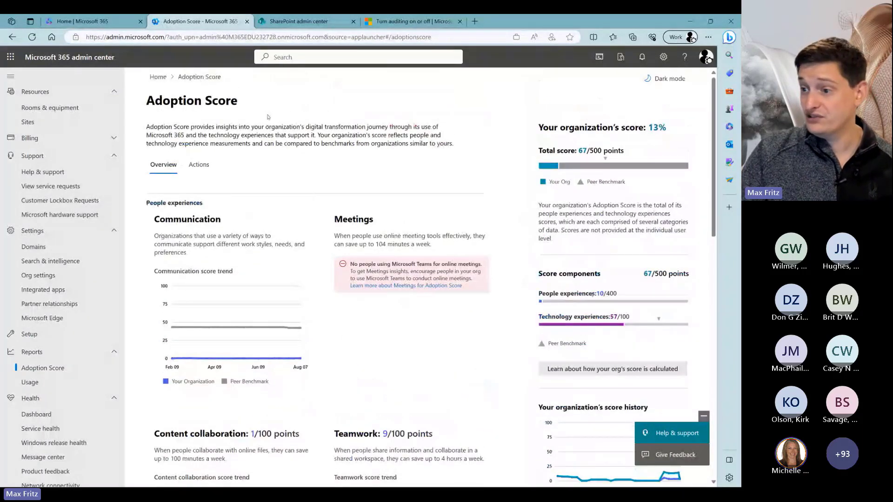
click(150, 233)
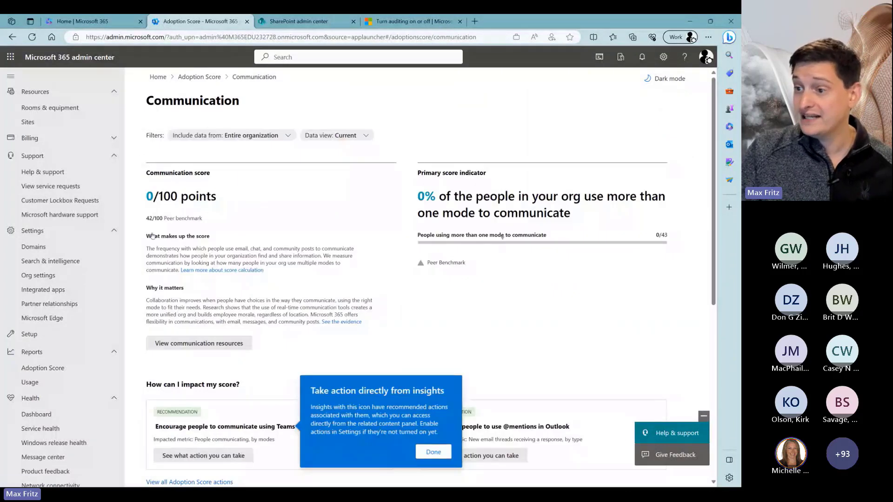
scroll(216, 236, down, 2)
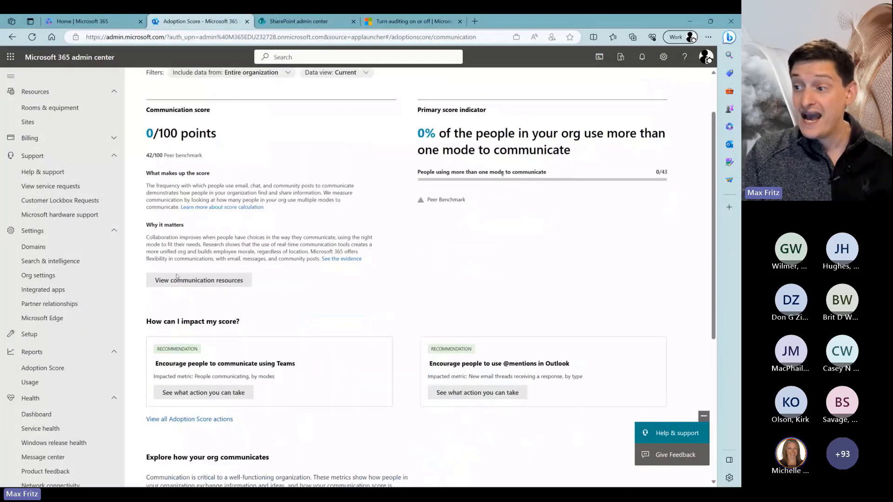
click(477, 393)
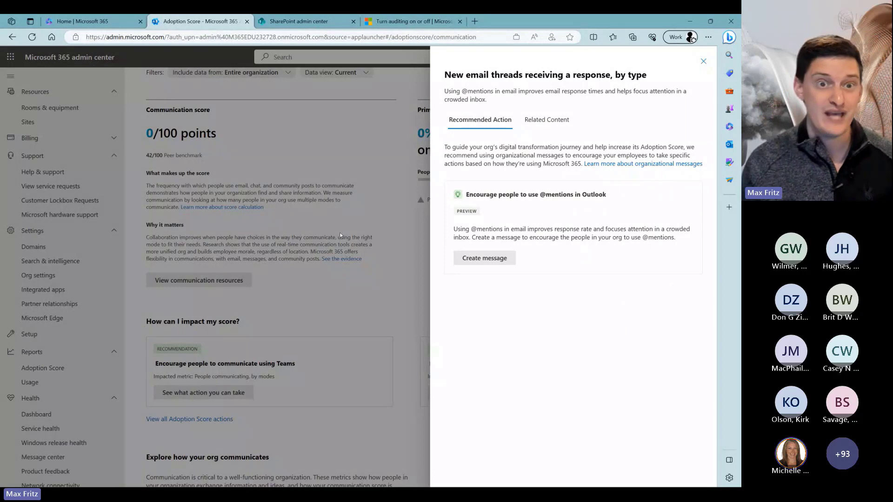
click(485, 258)
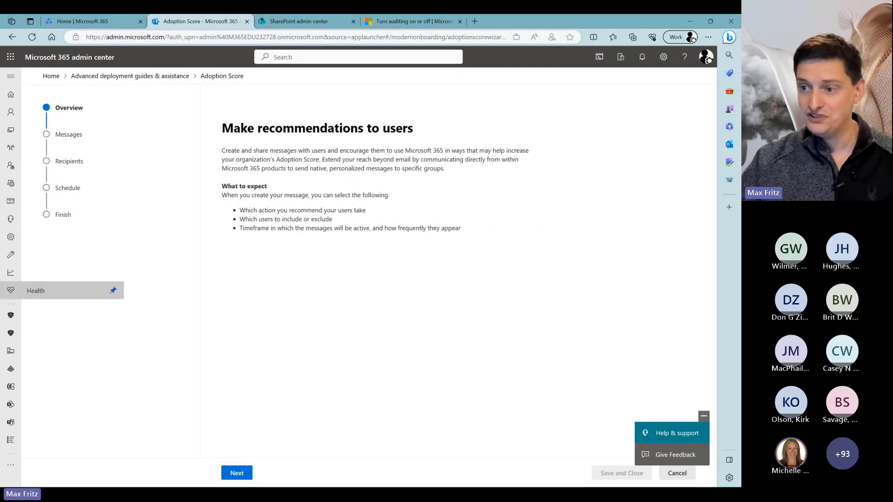
Leave the user recommendations wizard and return to the Adoption Score overview in Reports.
mouse_move(10, 290)
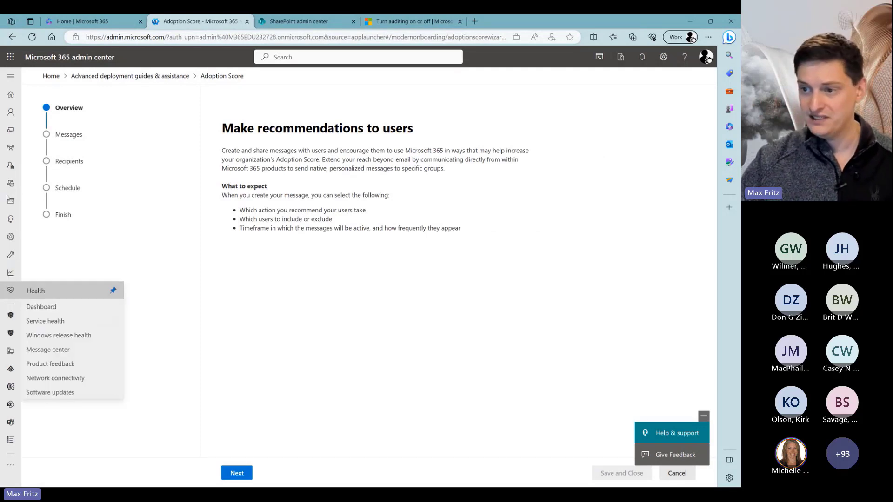
mouse_move(11, 273)
click(42, 289)
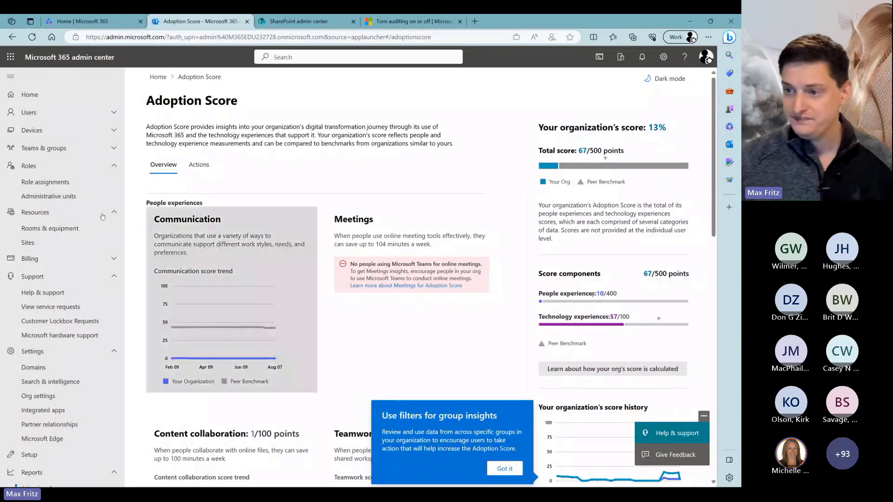
Open the Usage reports overview and examine the active users chart and product report list.
scroll(101, 246, down, 5)
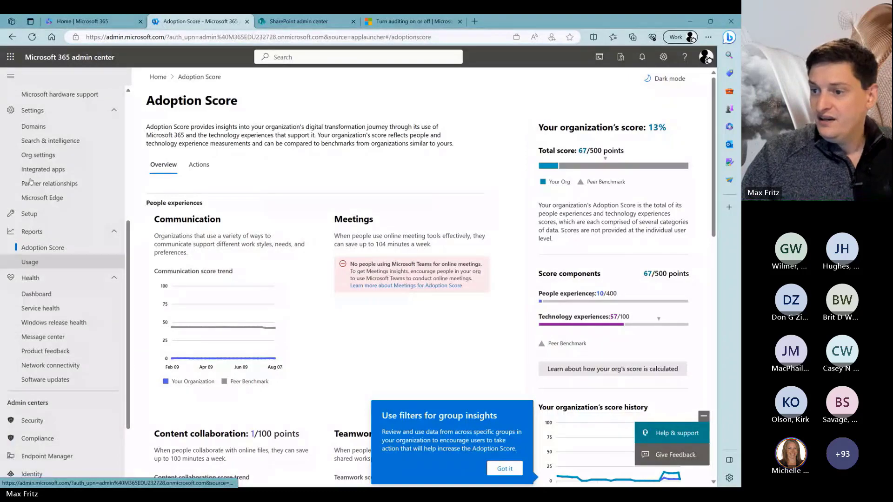
click(31, 262)
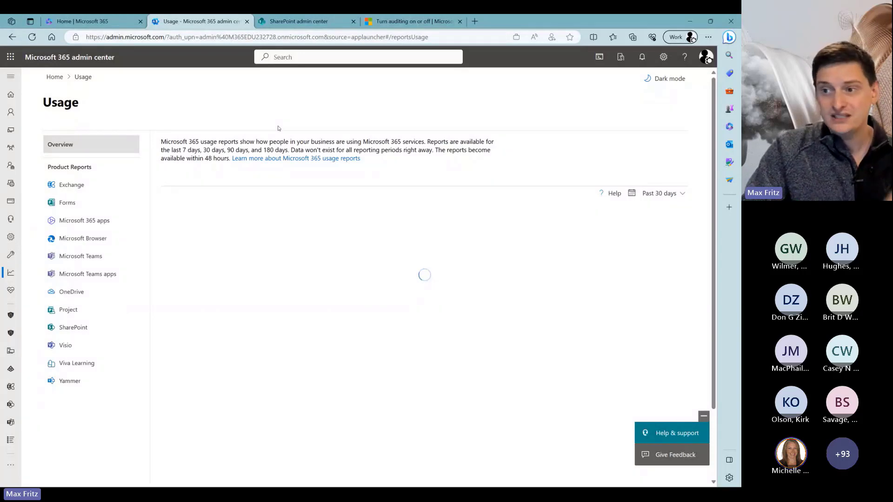
scroll(73, 125, down, 1)
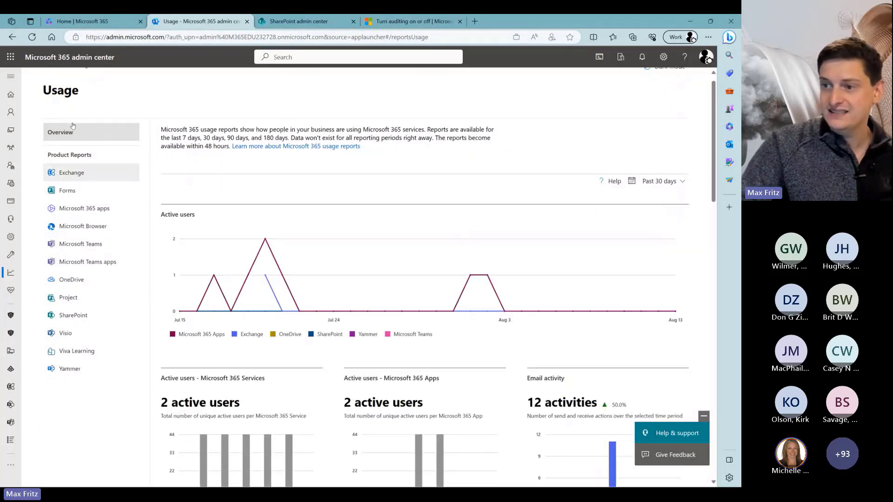
scroll(90, 149, up, 1)
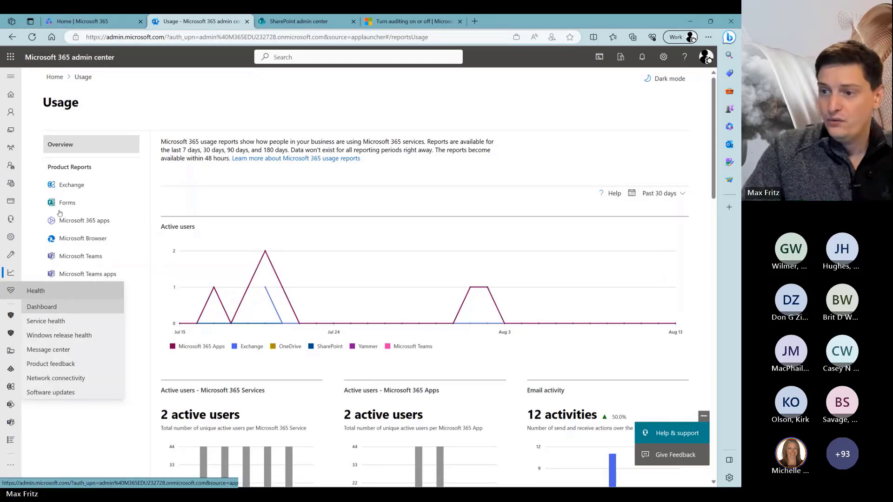
Open the Health dashboard and read the Microsoft Teams advisory about Outlook meetings automatically including Teams meetings.
click(41, 306)
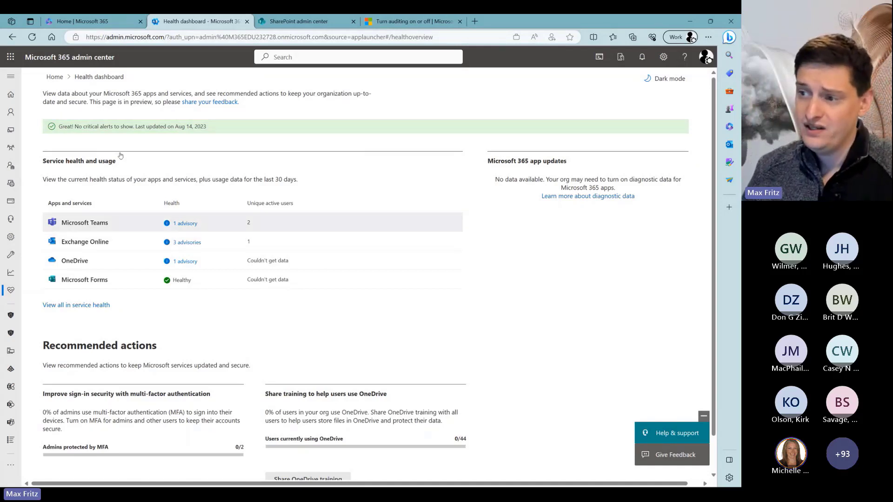
click(185, 224)
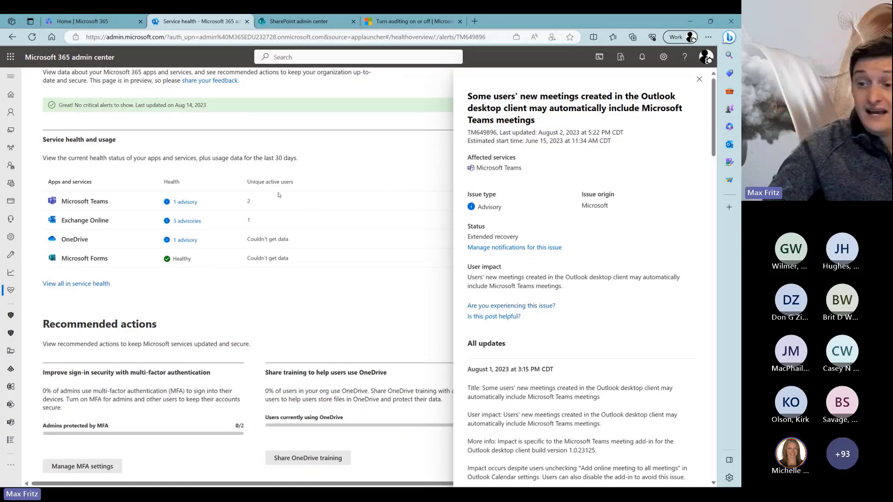
scroll(364, 232, down, 3)
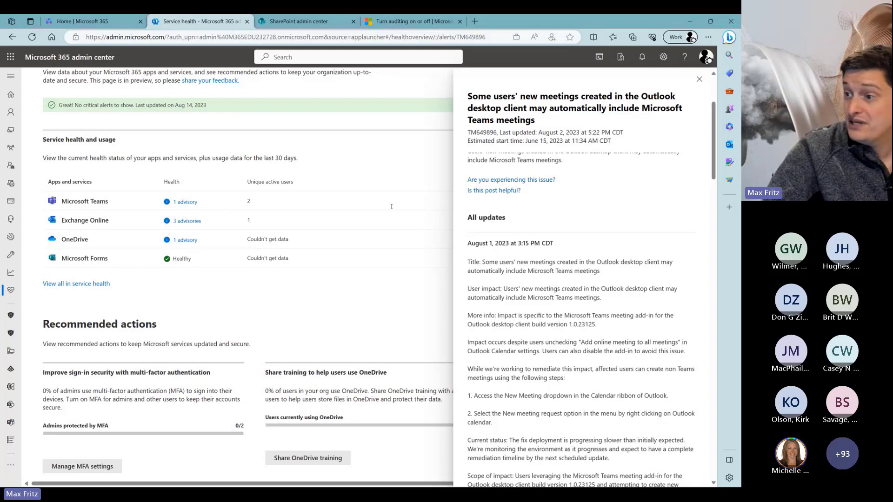
scroll(393, 215, up, 3)
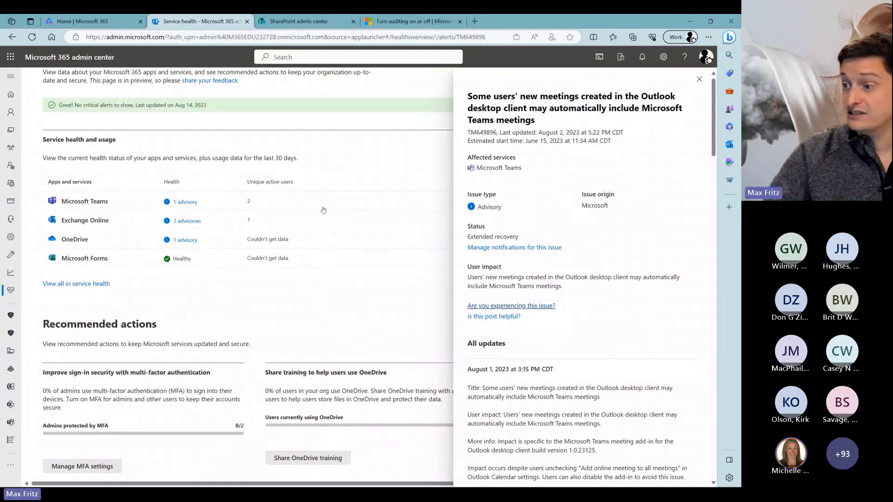
View the form for reporting whether the organization experiences the Teams issue, leave it unsent, and close the advisory details.
click(486, 305)
click(309, 60)
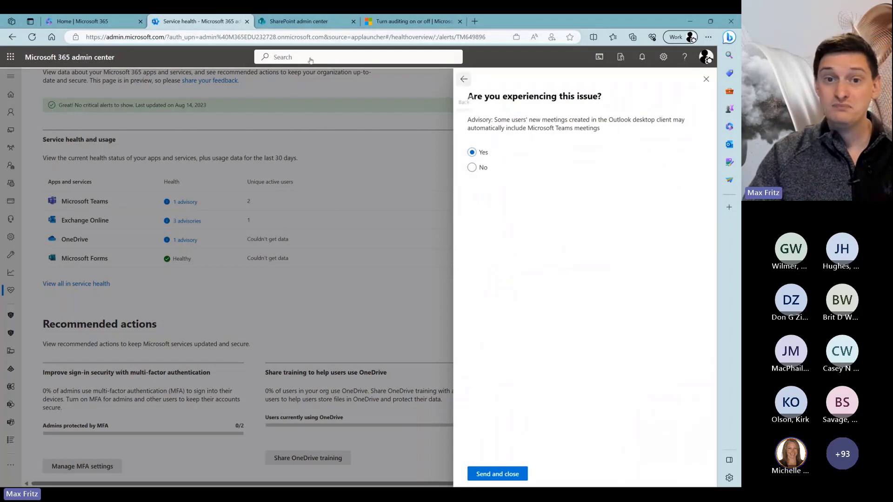
click(357, 125)
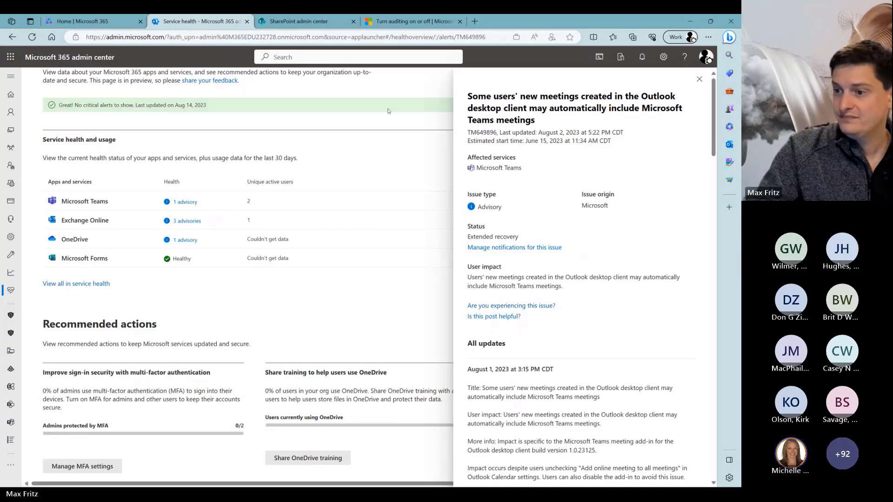
click(698, 79)
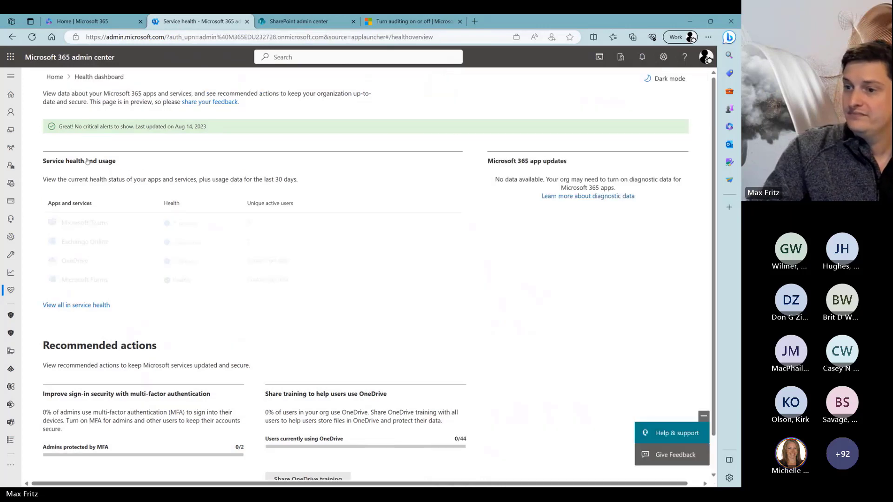
Open the Message center under Health and look through the inbox of planned change messages.
mouse_move(11, 290)
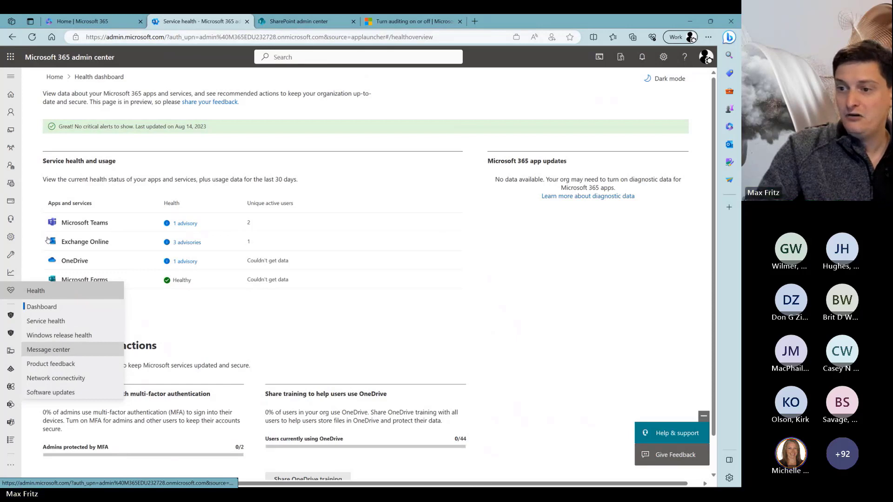
click(65, 349)
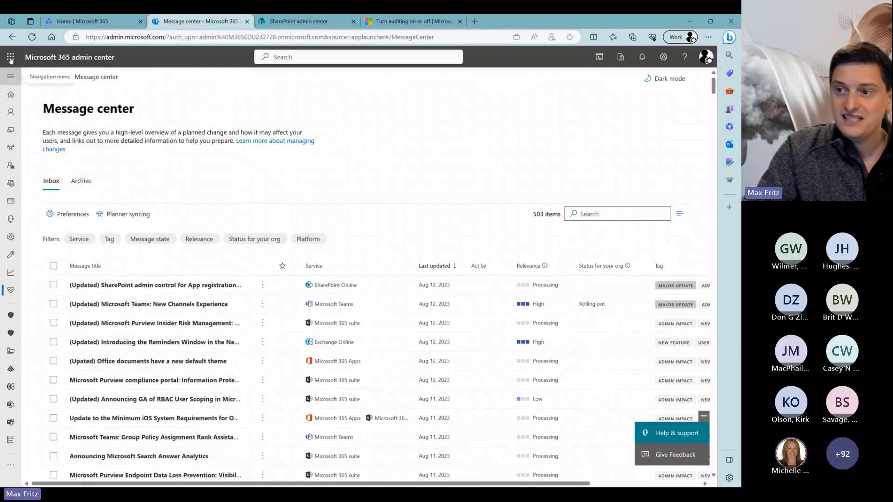
click(10, 75)
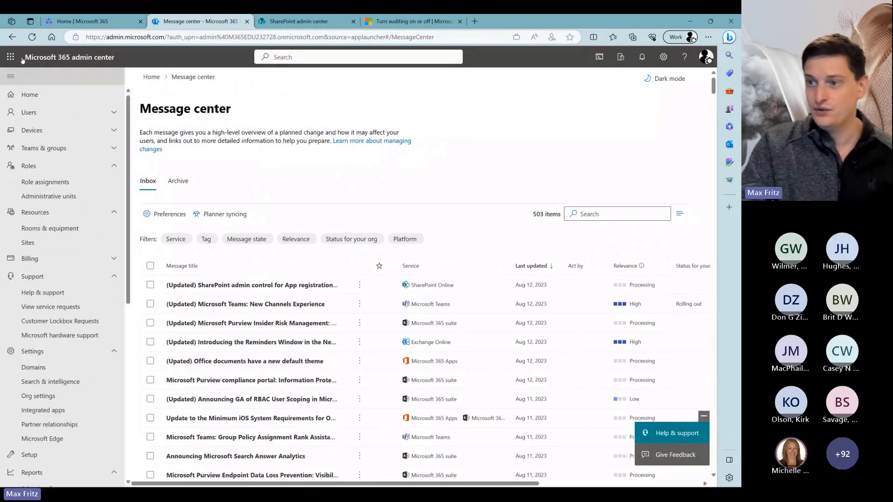
click(11, 75)
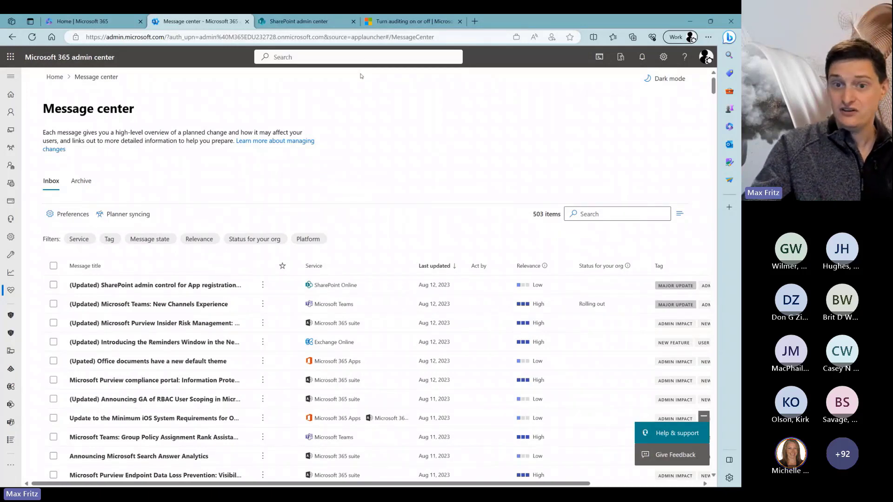
scroll(254, 302, down, 3)
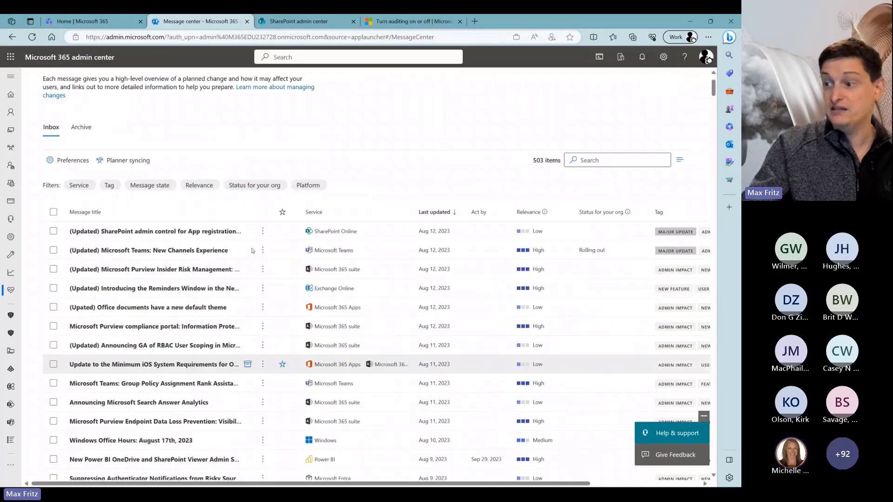
scroll(251, 252, down, 8)
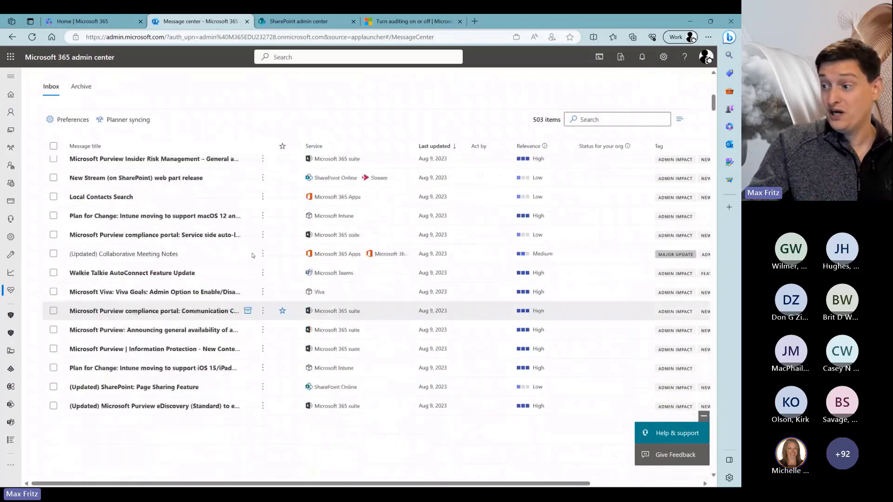
scroll(253, 242, down, 8)
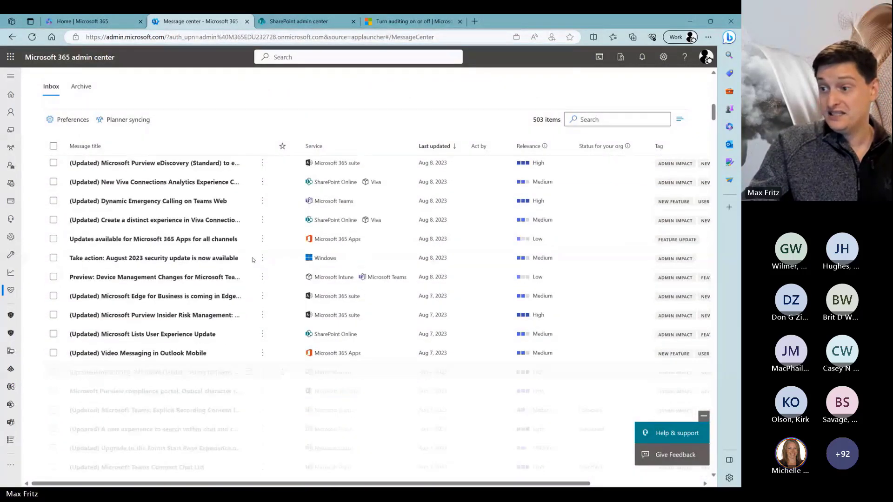
scroll(272, 209, down, 5)
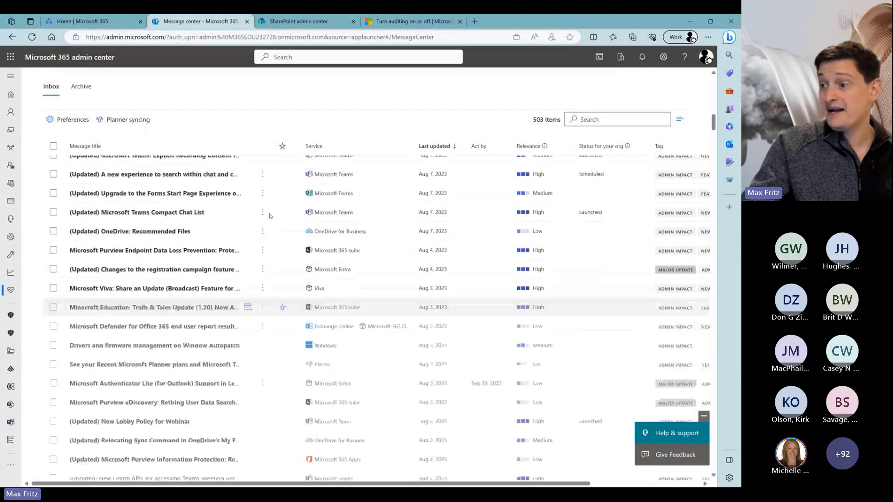
scroll(277, 213, up, 20)
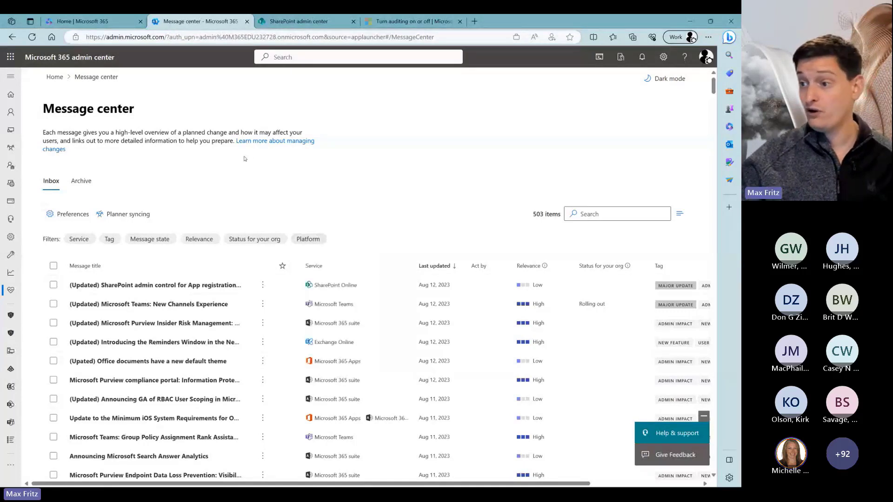
Check the Service filter choices, and view and close the message on SharePoint admin control for App registration / update.
click(79, 239)
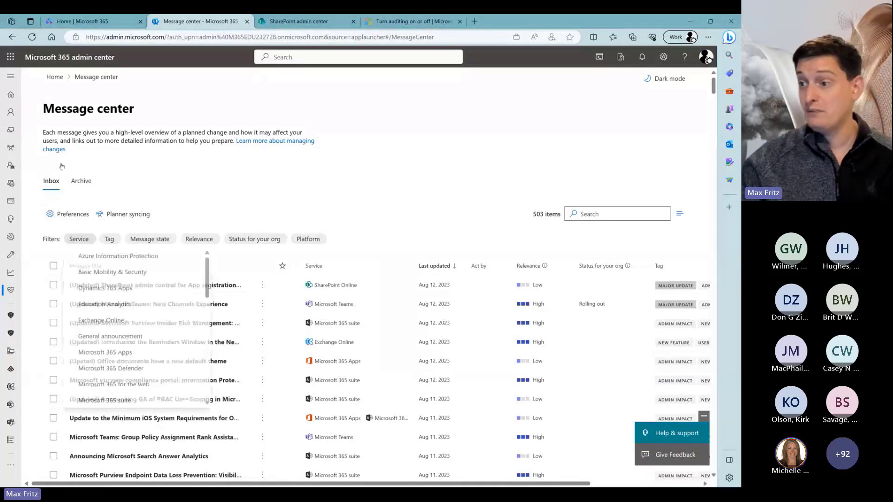
click(135, 164)
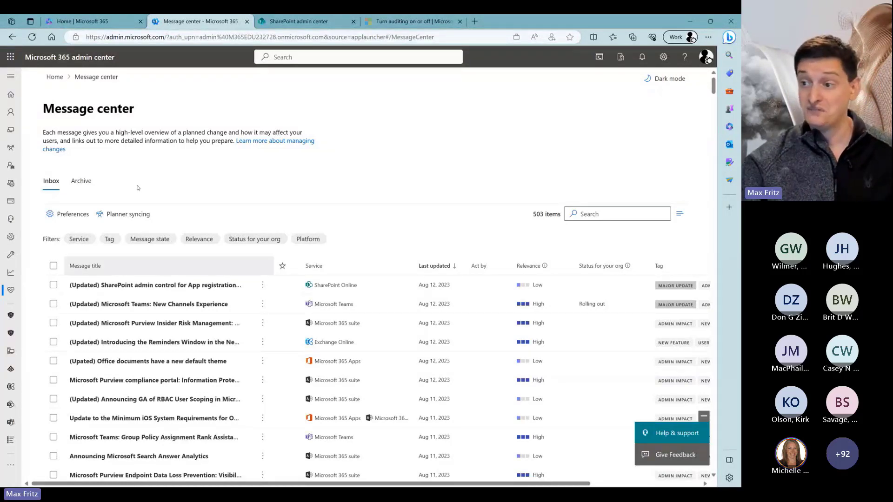
click(140, 285)
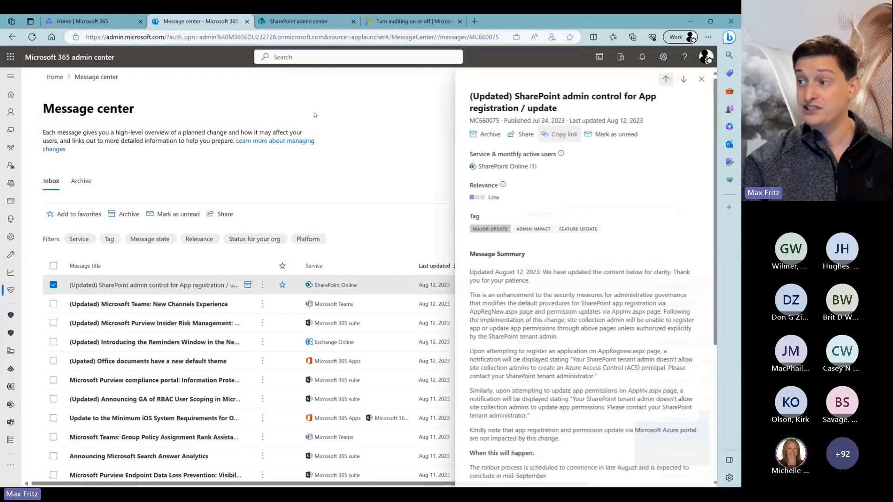
click(315, 115)
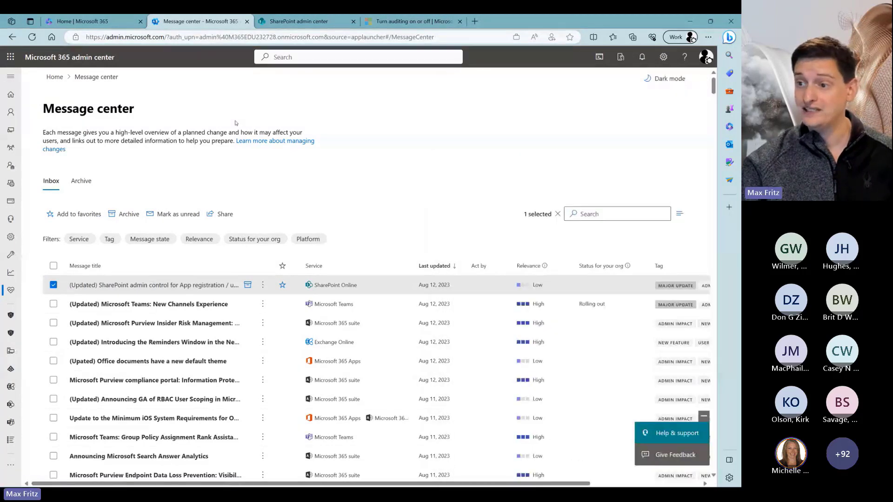
click(36, 198)
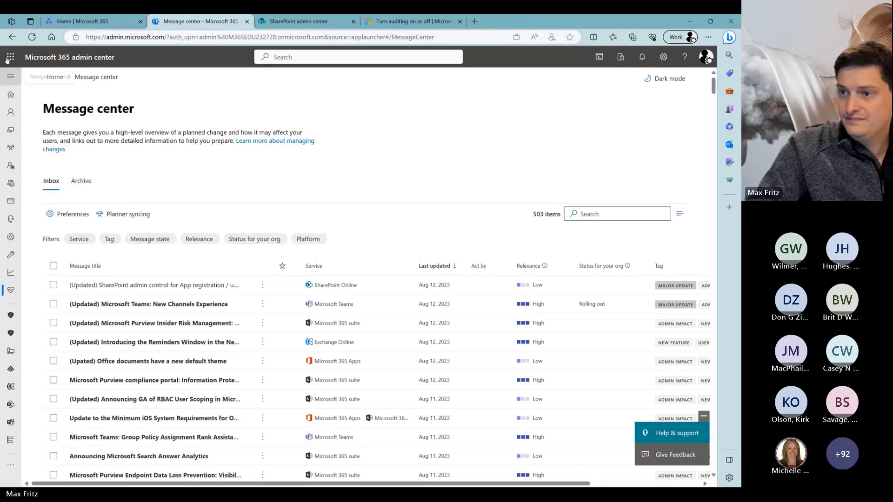
Expand the navigation menu and collapse its Roles, Resources, Support, Settings, Reports and Health sections.
click(11, 76)
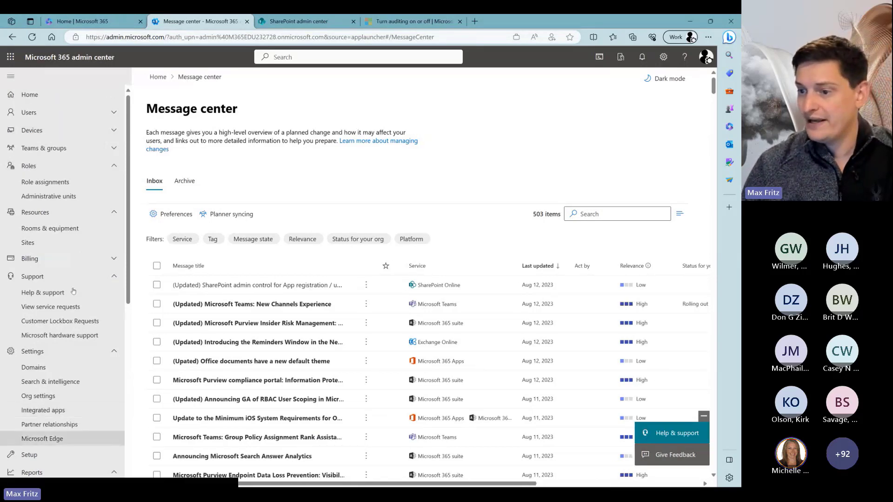
scroll(73, 291, down, 7)
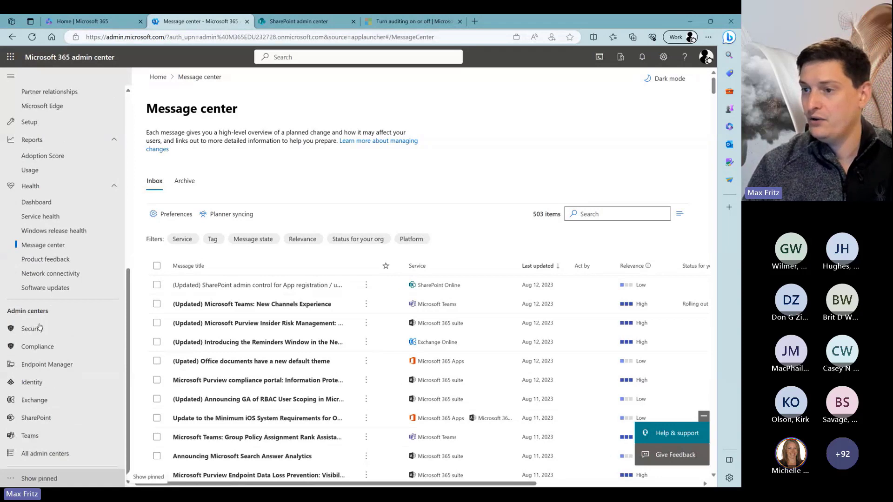
scroll(40, 327, up, 7)
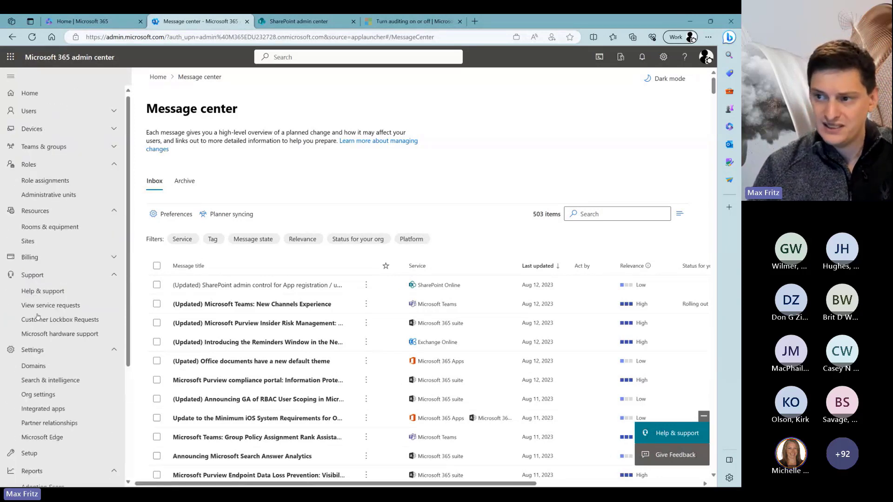
click(77, 165)
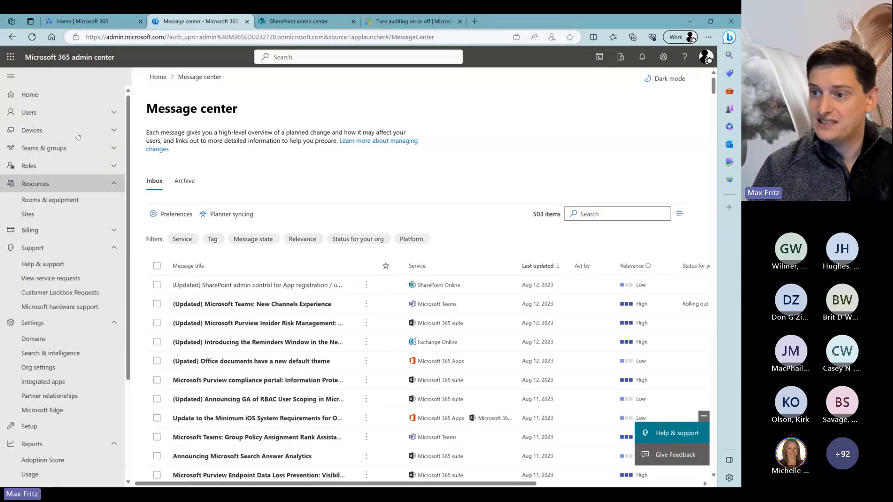
click(111, 183)
click(110, 219)
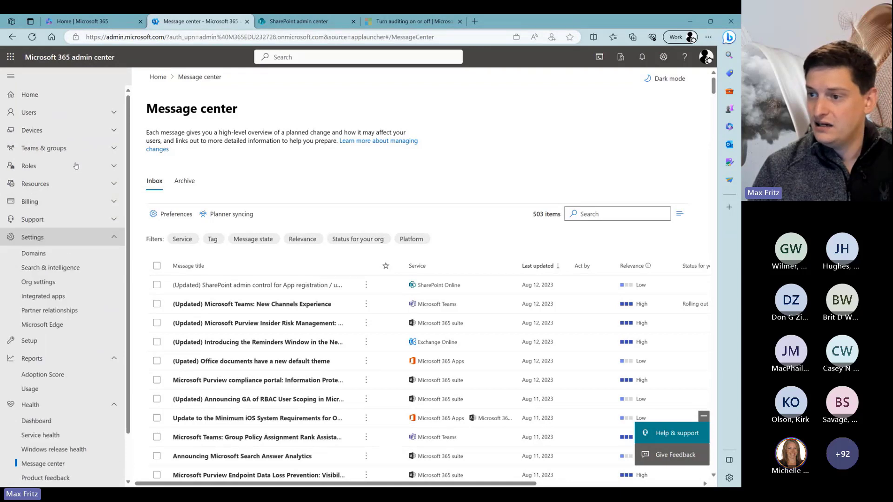
click(110, 237)
click(112, 273)
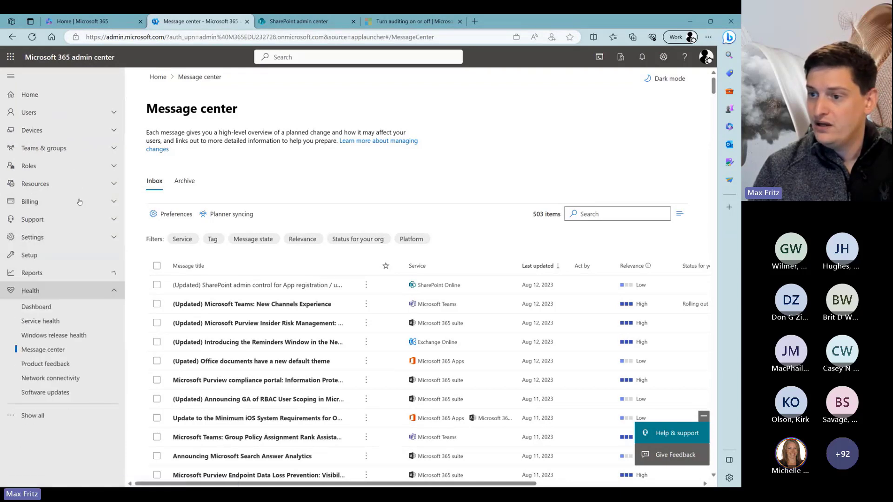
click(78, 291)
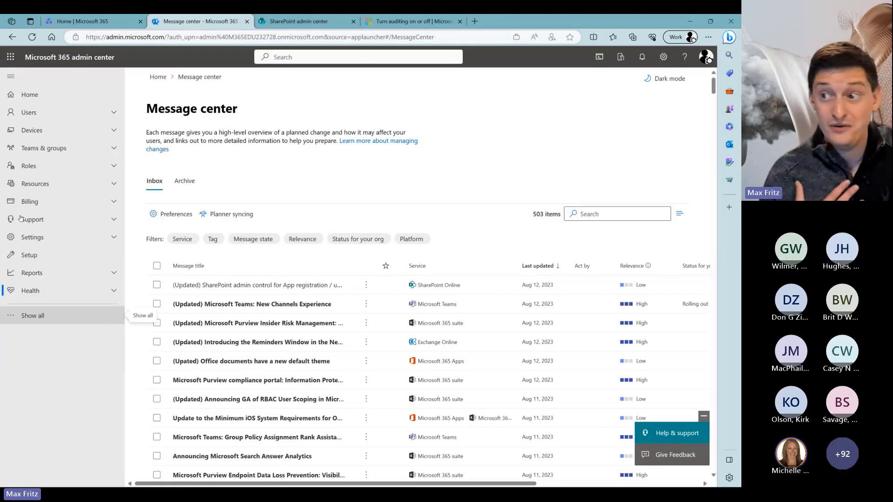
Unpin Devices, Billing and Support from the full navigation menu and reduce it to pinned items only.
click(32, 316)
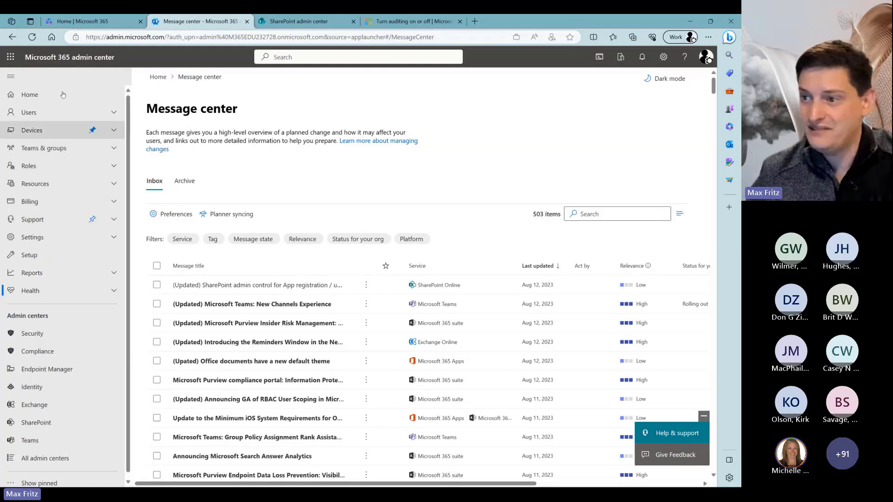
scroll(61, 237, down, 1)
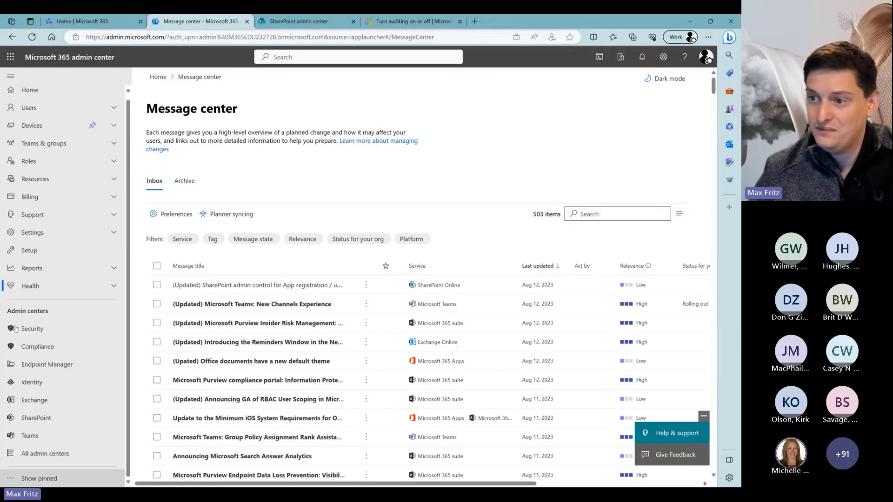
click(39, 478)
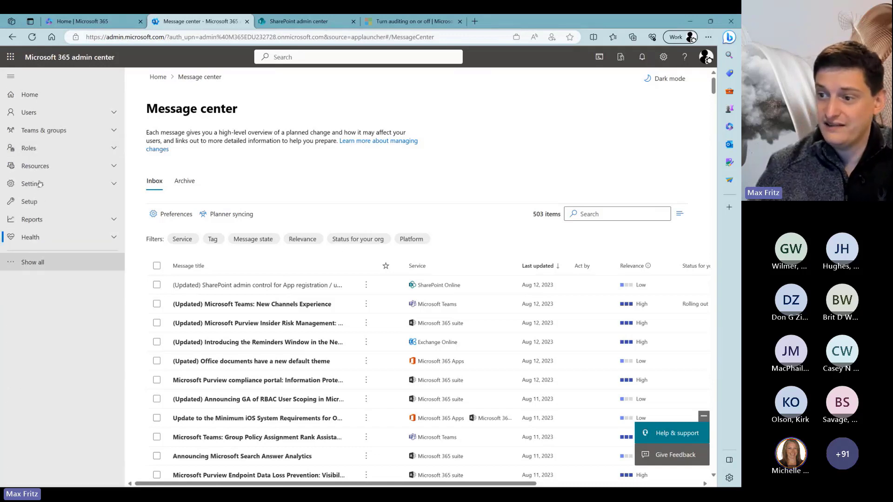
Pin the Exchange admin center in the full navigation menu and return to the pinned items view.
click(35, 262)
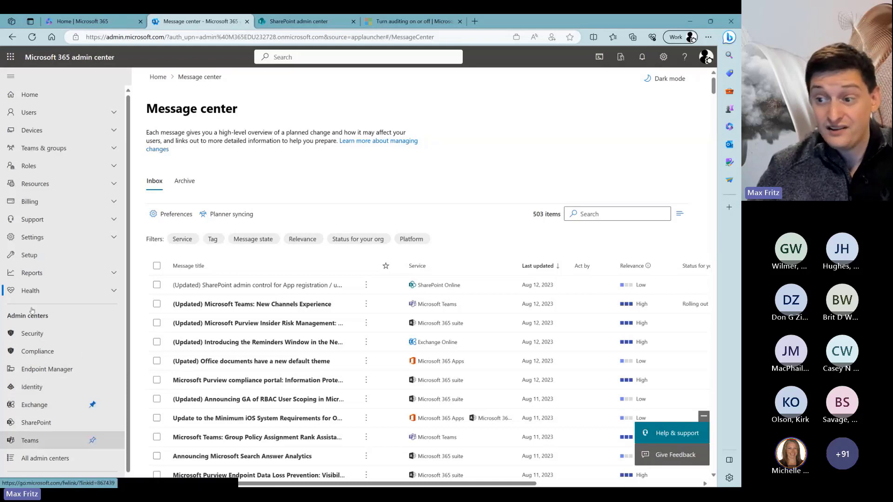
scroll(42, 453, down, 1)
click(39, 479)
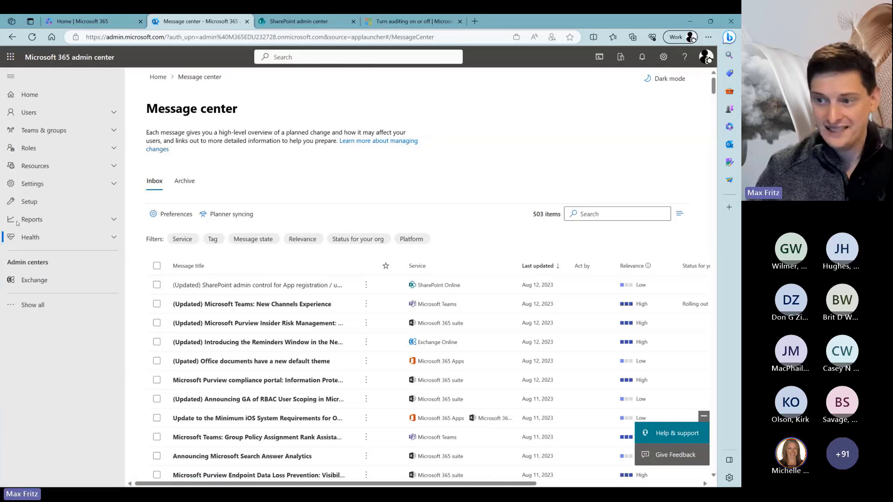
Show the full navigation menu again and open the list of all admin centers.
click(33, 305)
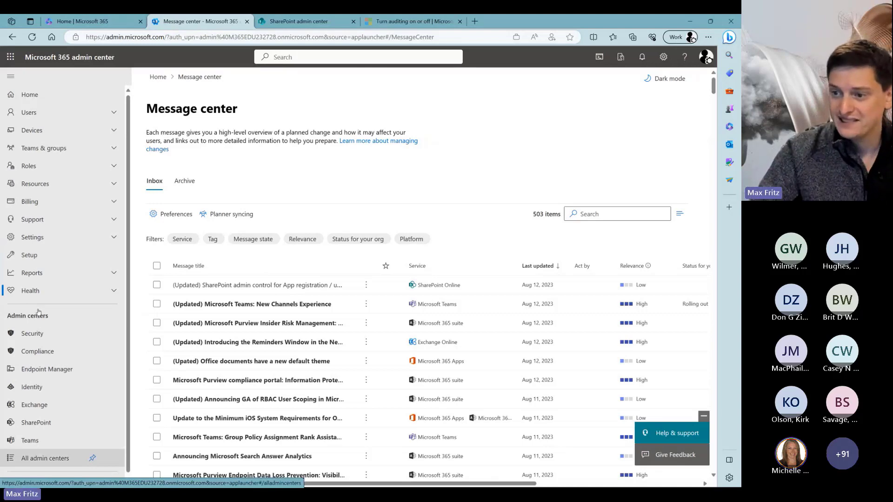
click(36, 314)
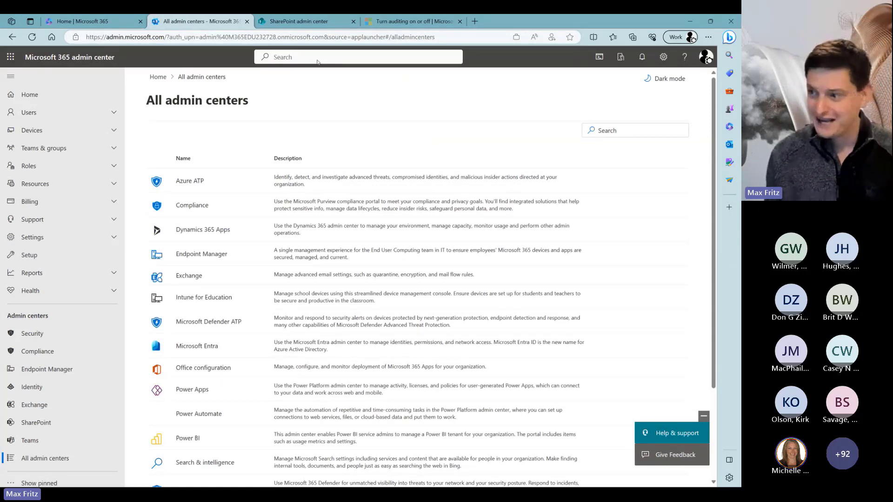
Review the list of all admin centers and their descriptions from Azure ATP down to Yammer.
scroll(263, 194, down, 3)
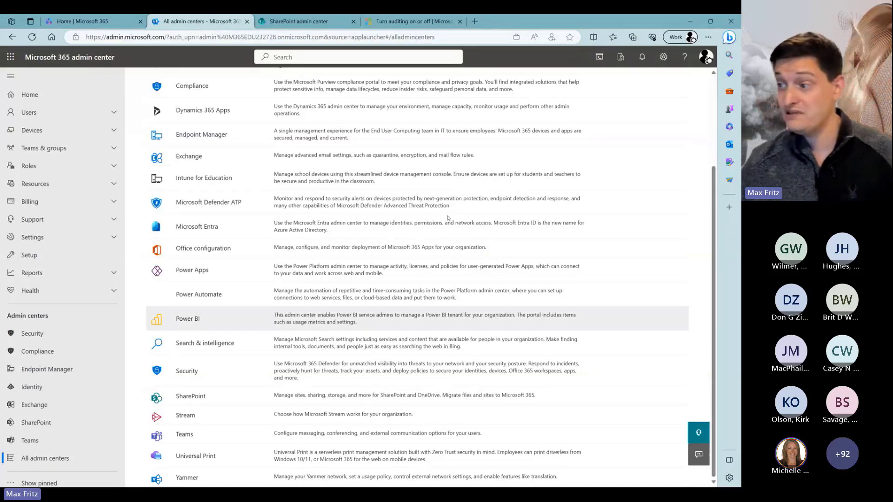
scroll(461, 208, up, 3)
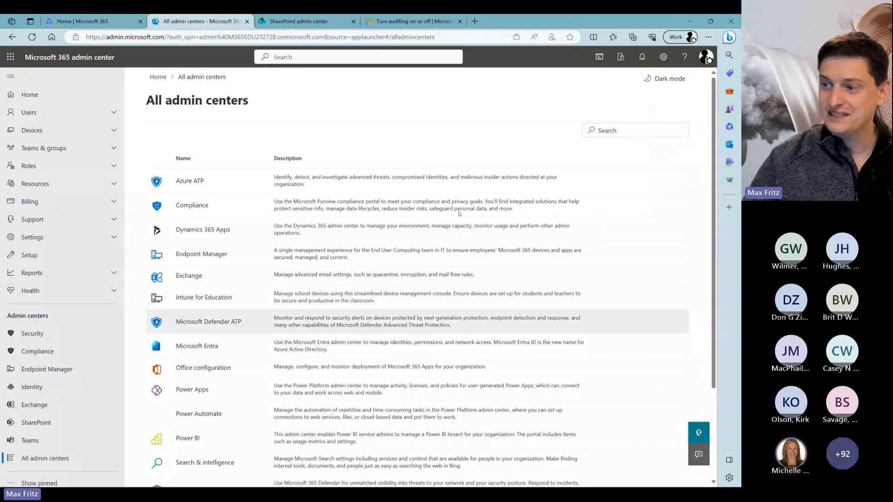
scroll(461, 219, down, 4)
scroll(461, 219, up, 3)
scroll(461, 219, up, 2)
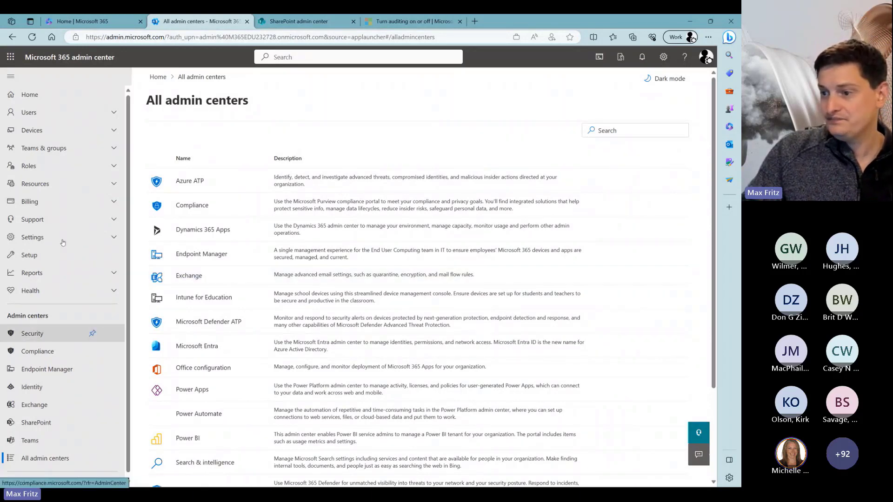
scroll(91, 270, down, 3)
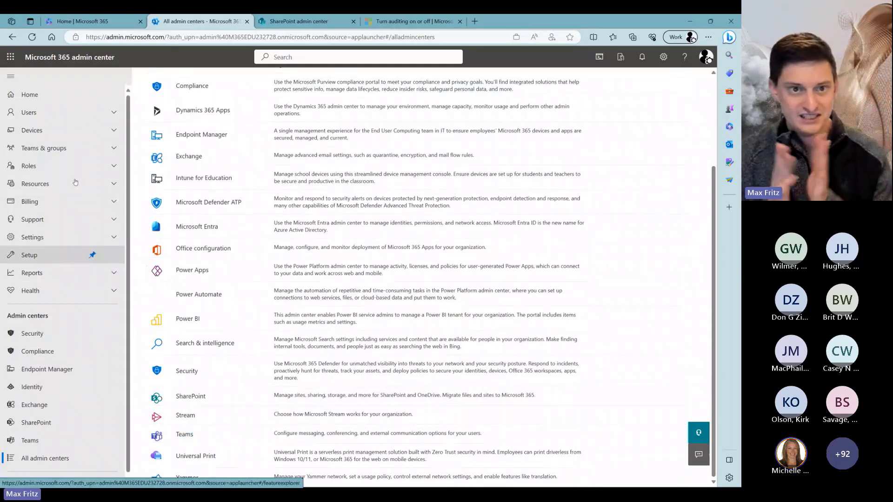
Visit the Exchange admin center's mailboxes page, going through its introductory tips and closing the mailbox details before leaving.
click(133, 110)
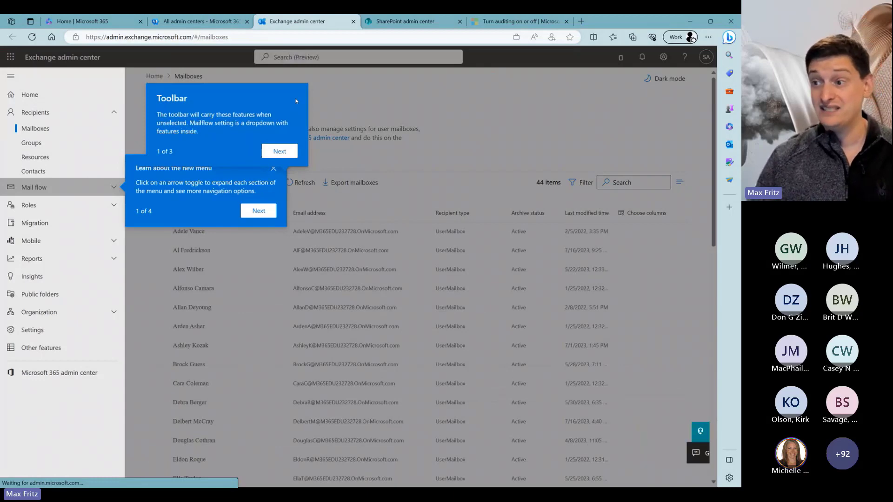
click(280, 151)
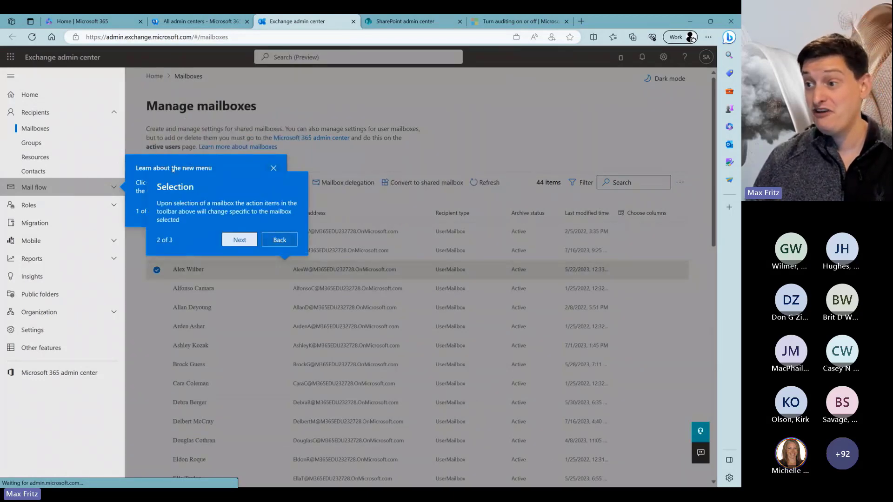
click(239, 240)
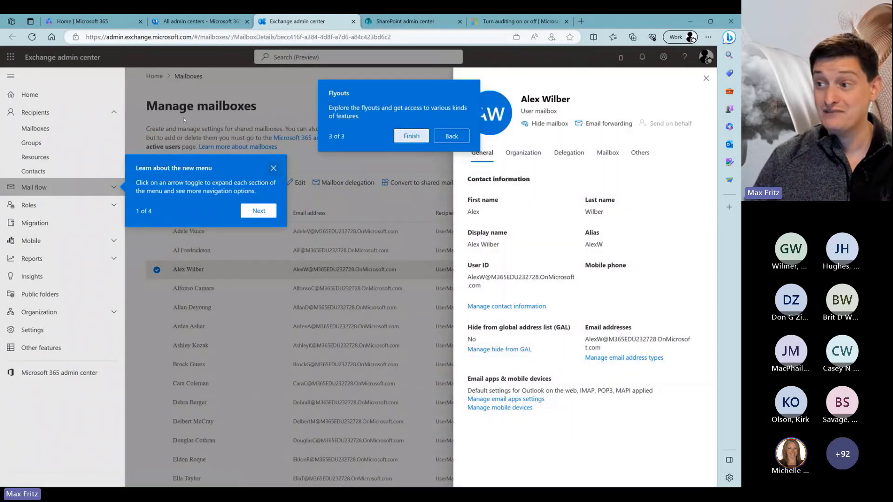
click(184, 119)
click(280, 105)
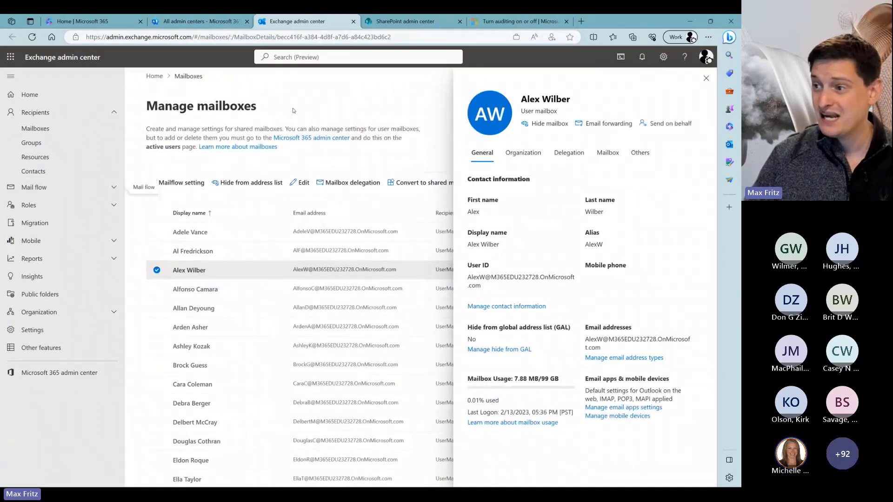
click(706, 78)
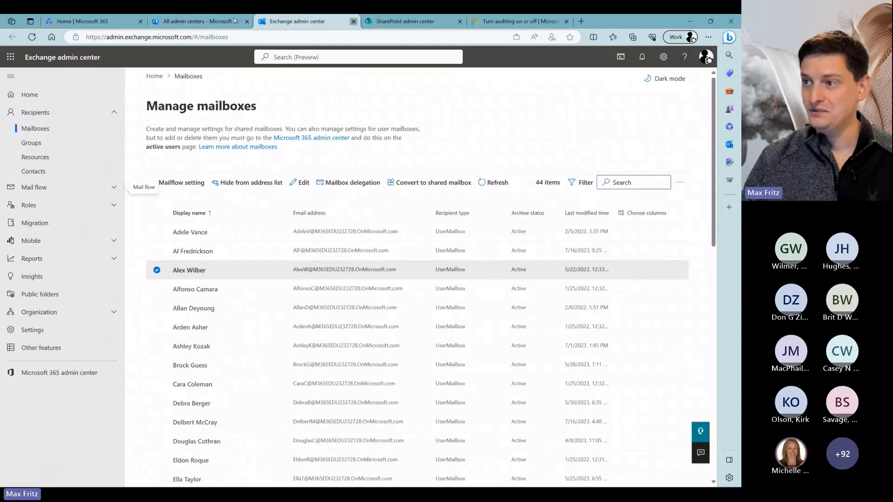
click(353, 21)
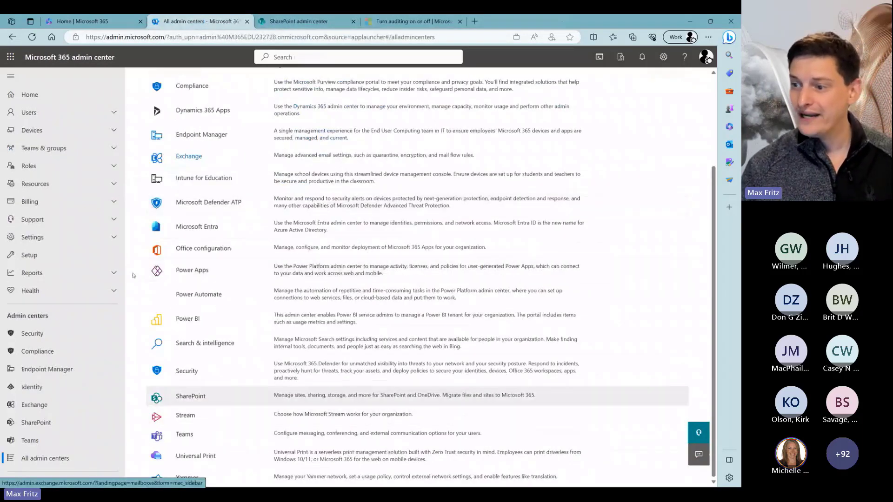
Open the SharePoint admin center and review its Settings page and the organization-level Sharing policy.
click(195, 396)
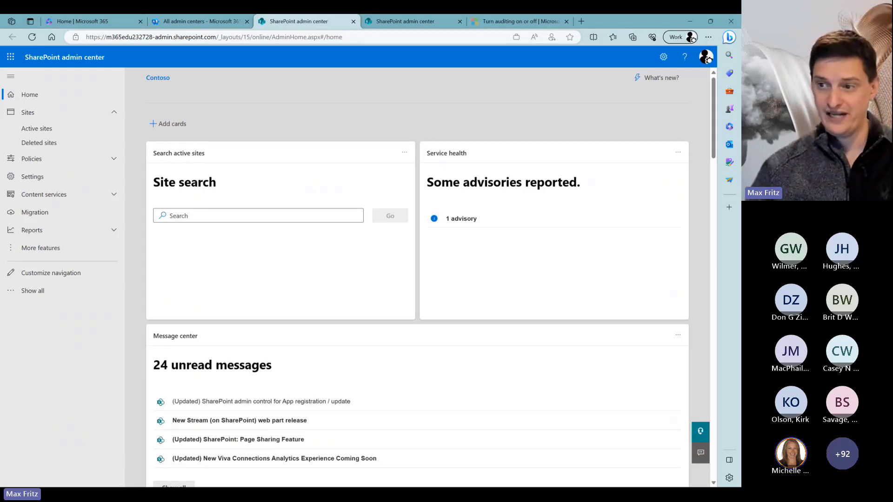
click(32, 176)
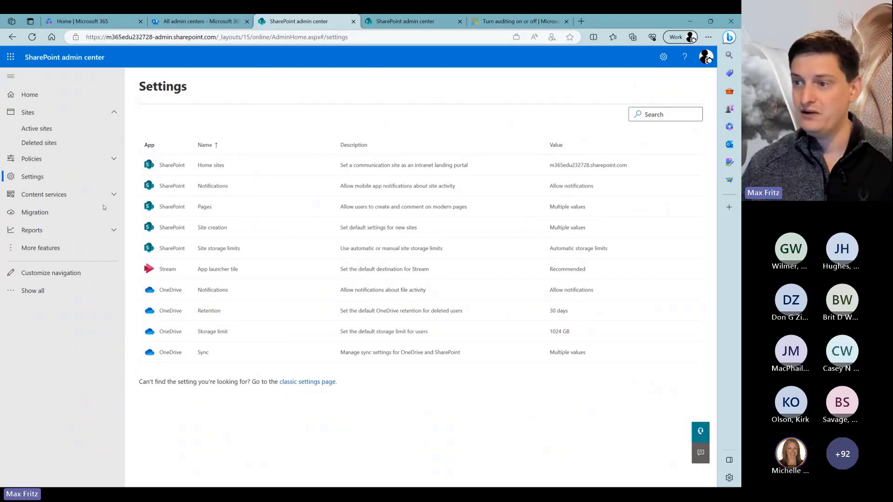
click(46, 159)
click(32, 175)
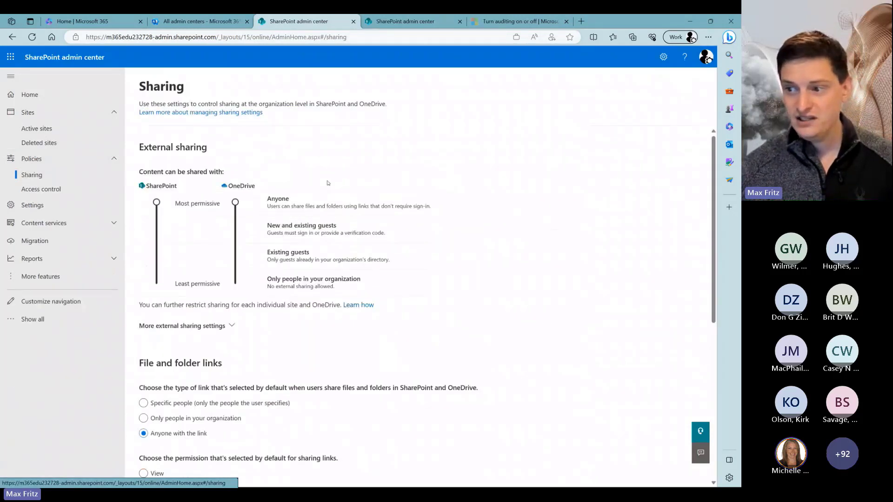
scroll(327, 183, down, 1)
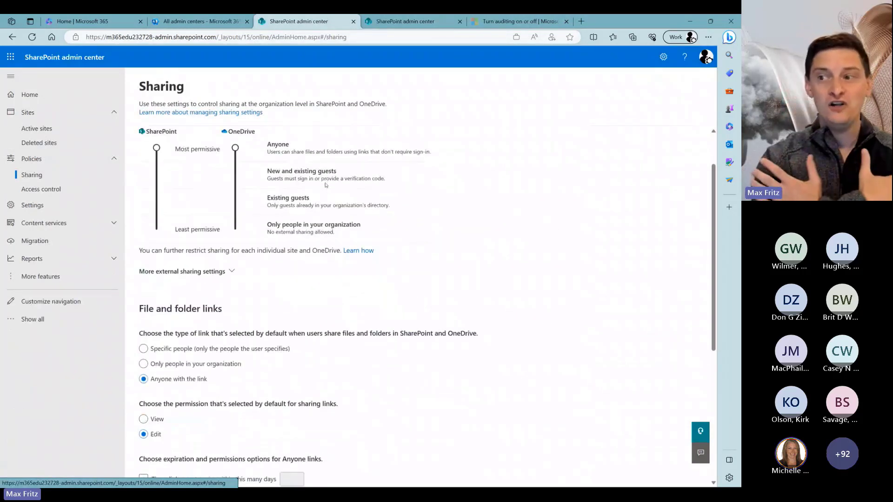
scroll(325, 184, up, 1)
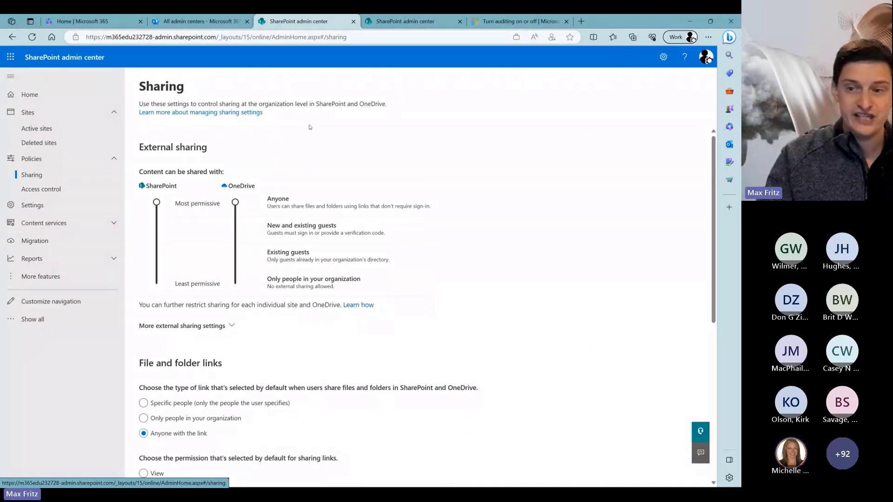
scroll(309, 127, down, 3)
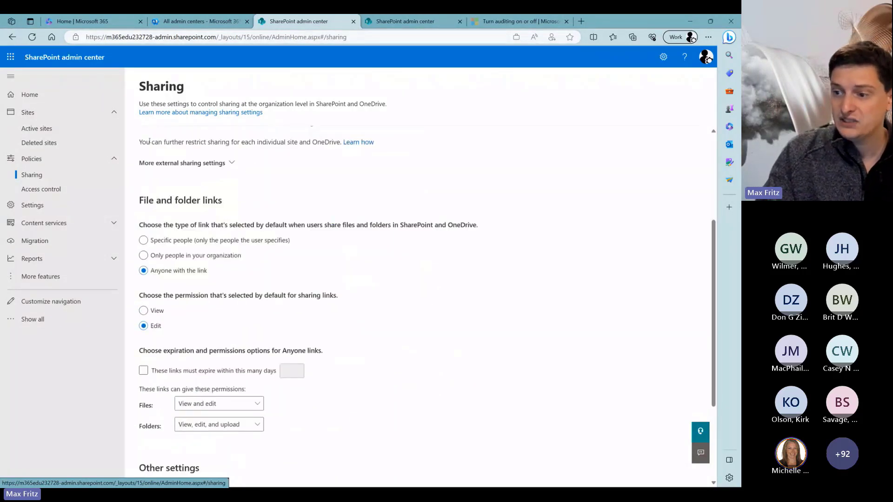
scroll(149, 141, down, 2)
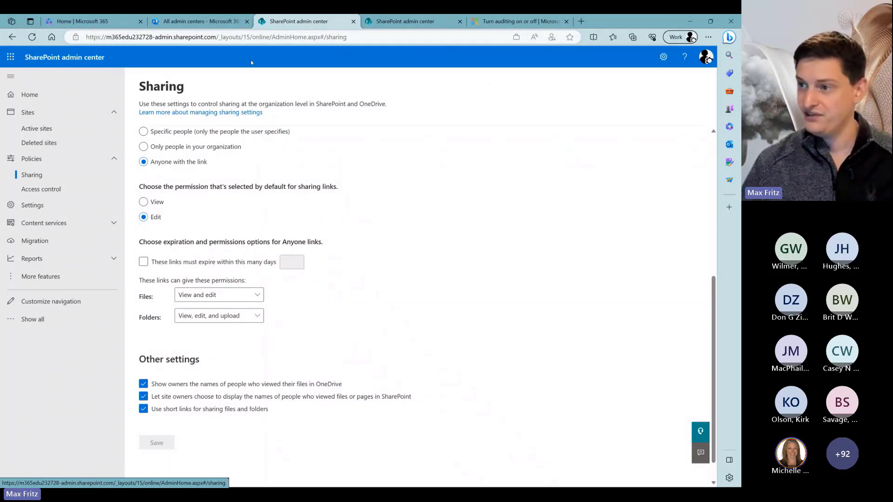
View the Microsoft Teams admin center dashboard from the list of all admin centers and go back to the list.
key(ctrl+shift+Tab)
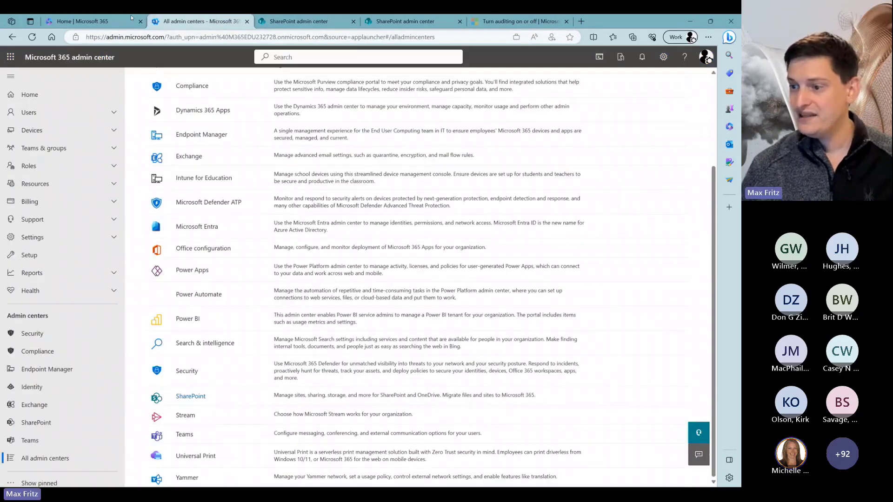
click(29, 440)
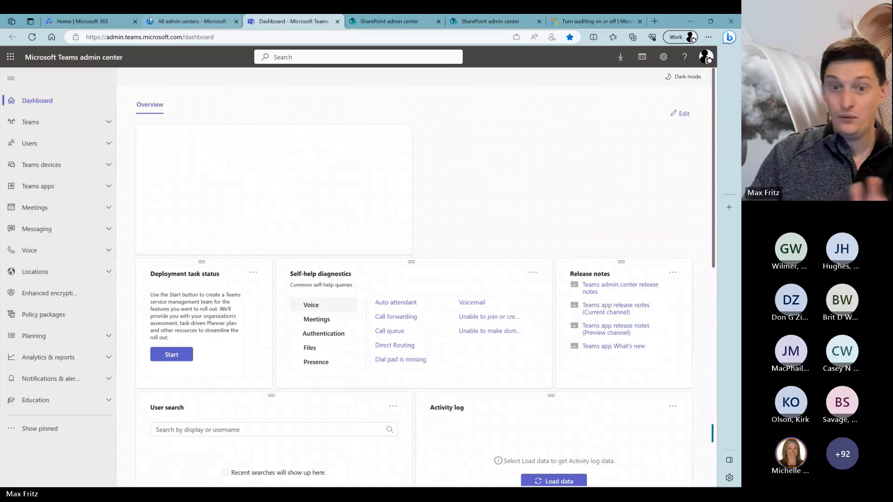
mouse_move(148, 20)
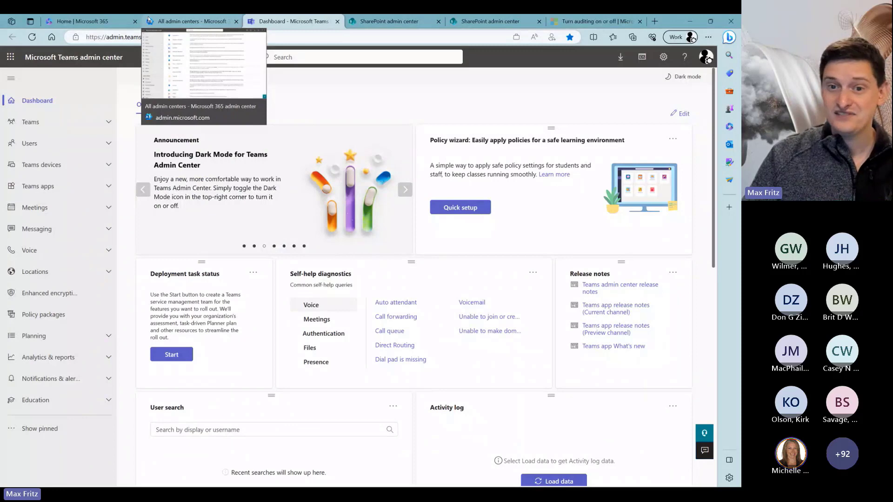
click(147, 20)
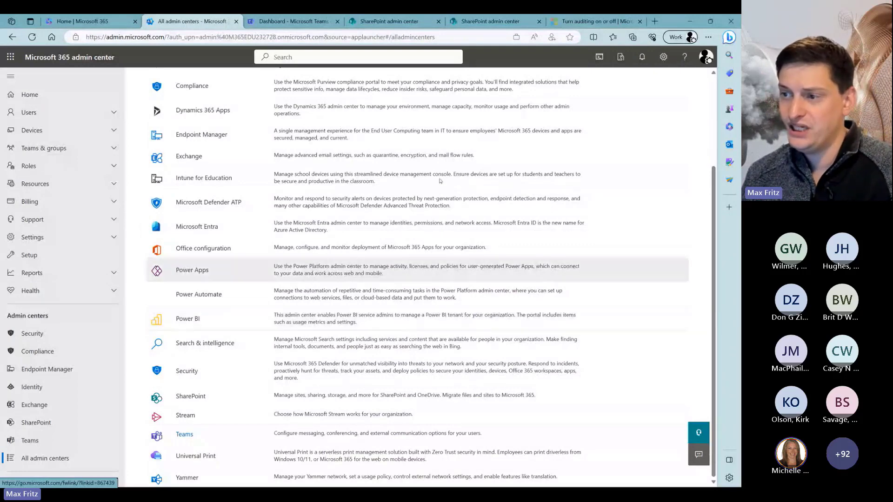
Open the Security admin center from the list and display its Microsoft Secure Score overview.
scroll(440, 181, up, 3)
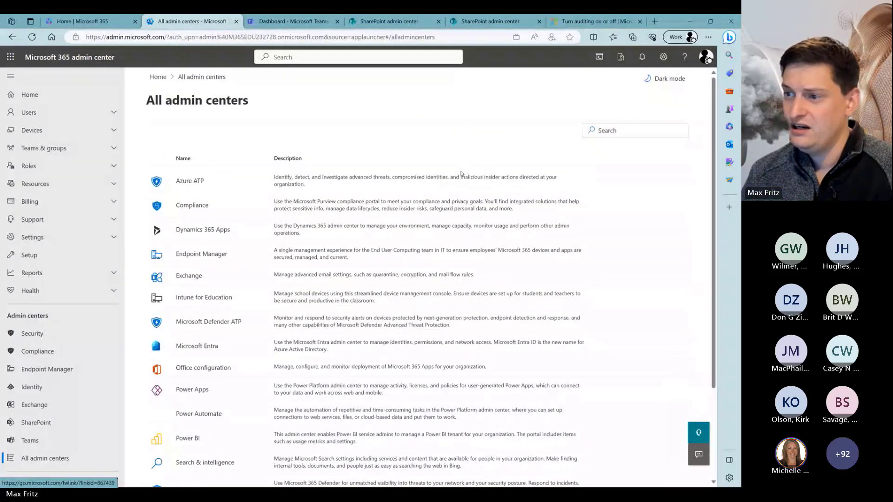
scroll(460, 174, down, 1)
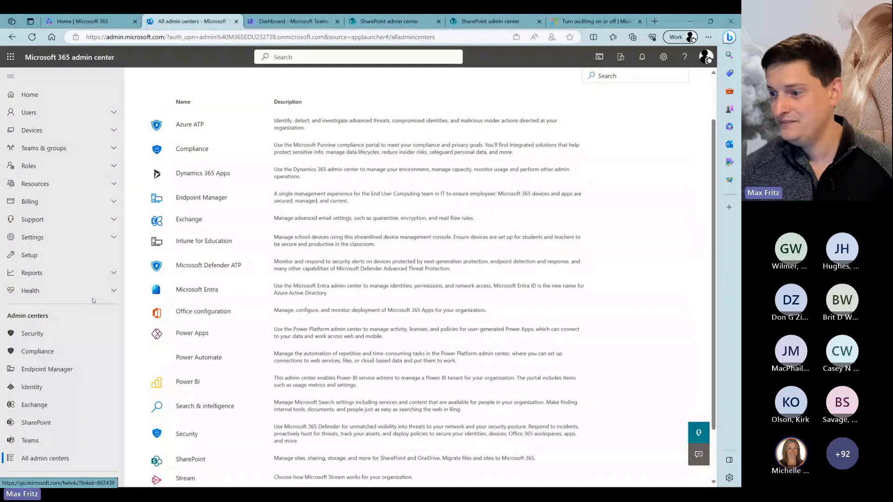
click(187, 435)
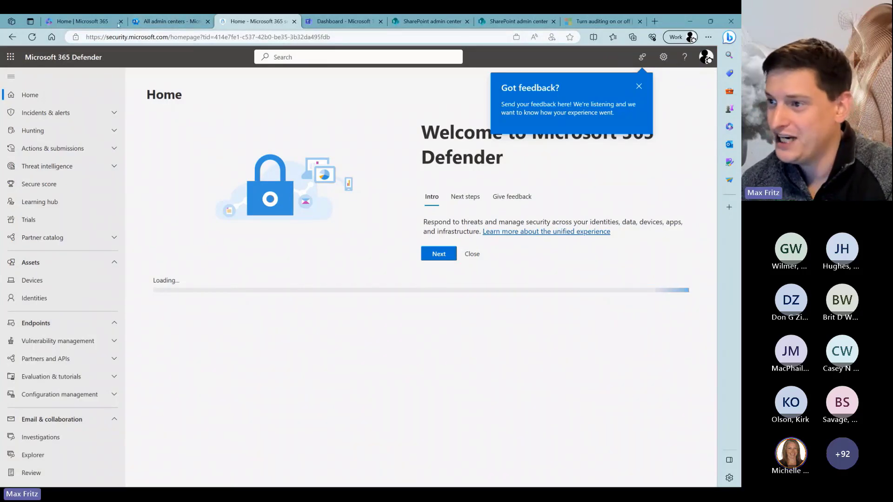
click(172, 21)
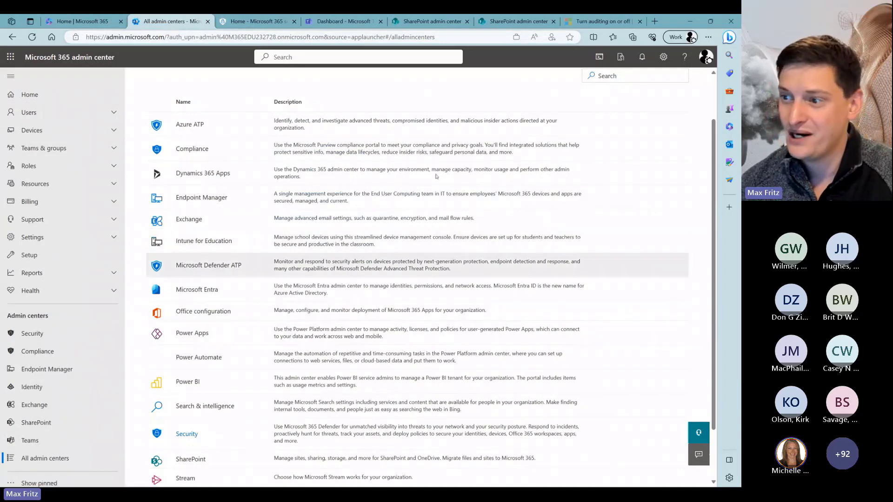
click(212, 265)
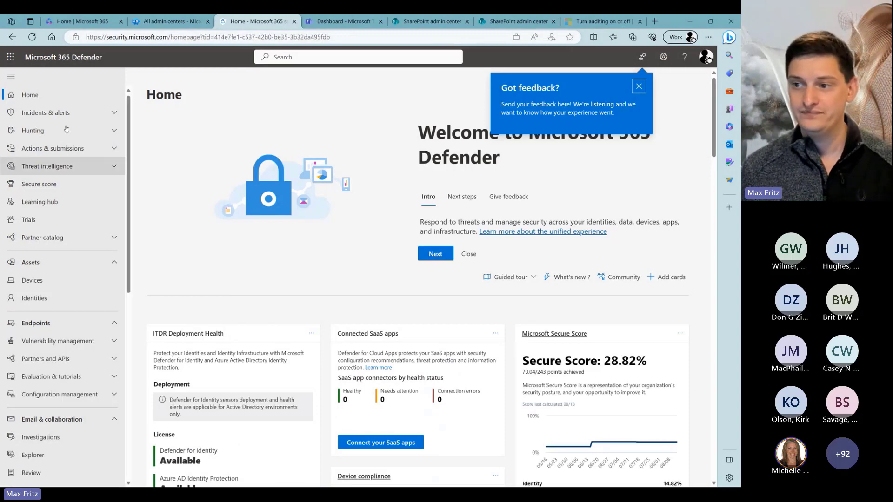
click(39, 184)
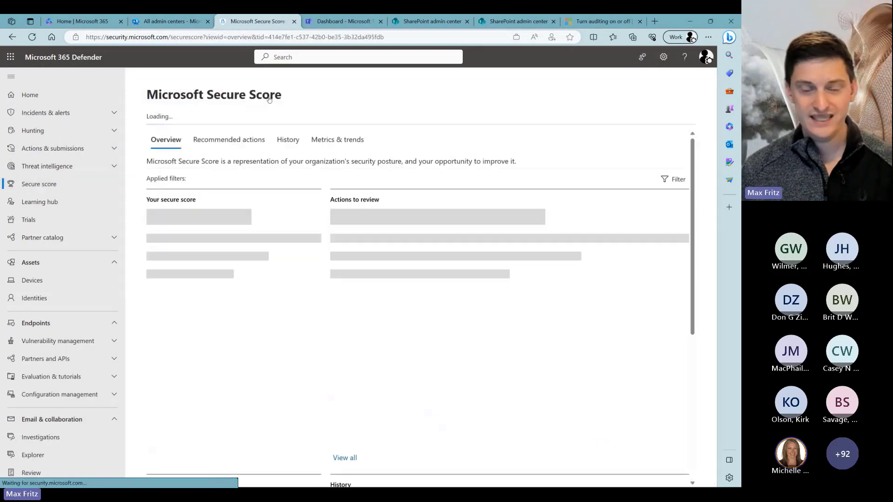
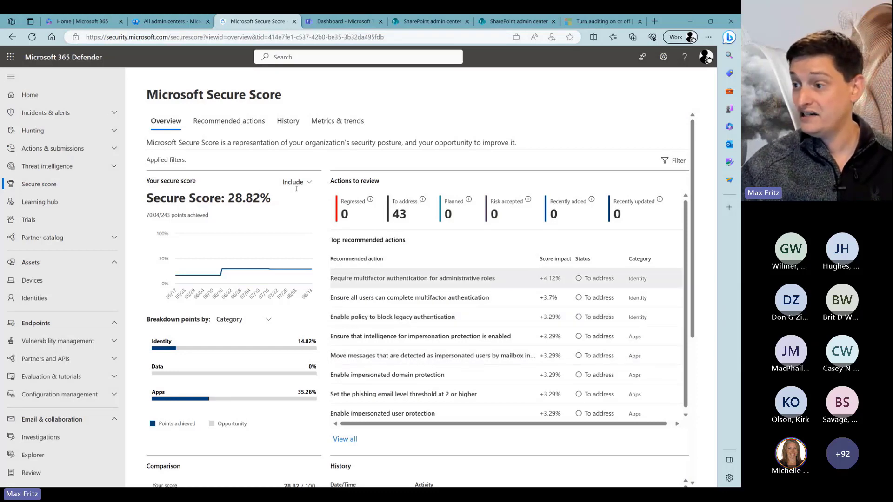
Examine the "Require multifactor authentication for administrative roles" recommendation, including its implementation guidance, status and action plan options, and sharing options.
click(442, 278)
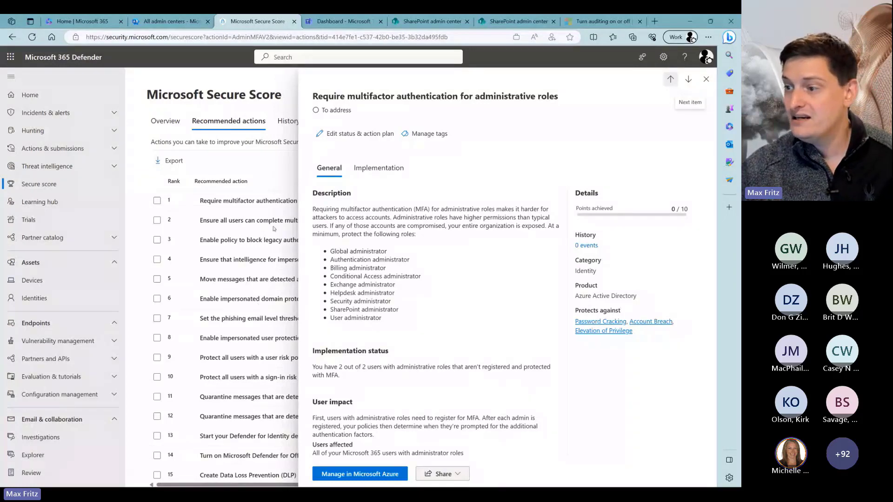
click(378, 168)
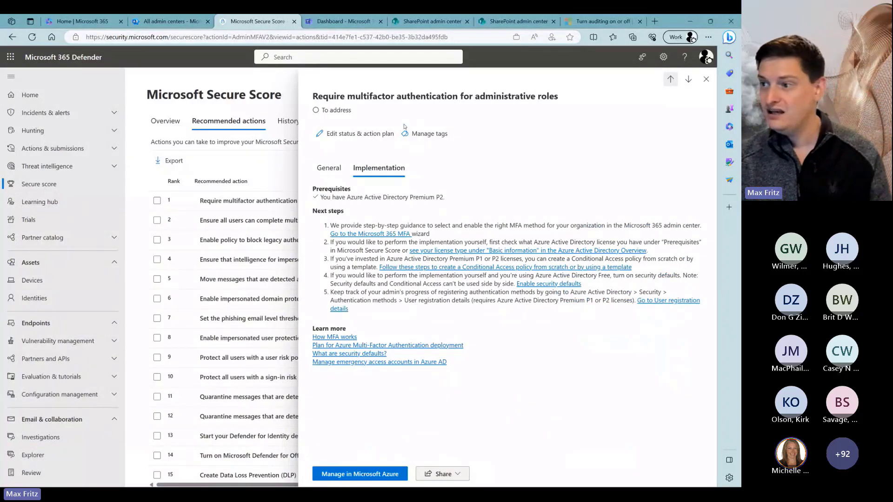
click(362, 133)
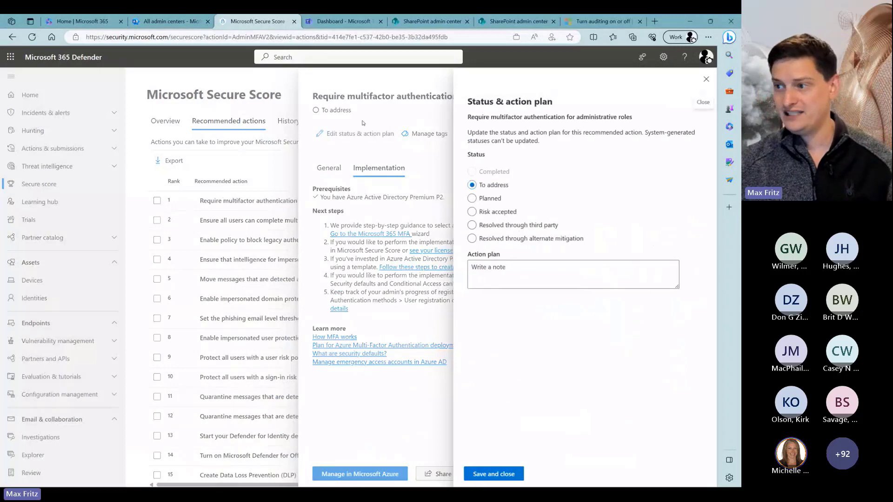
click(706, 79)
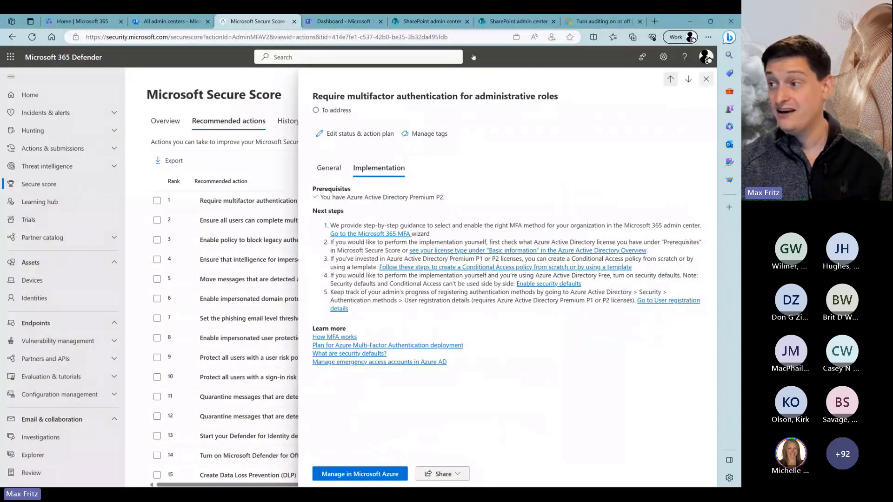
click(442, 474)
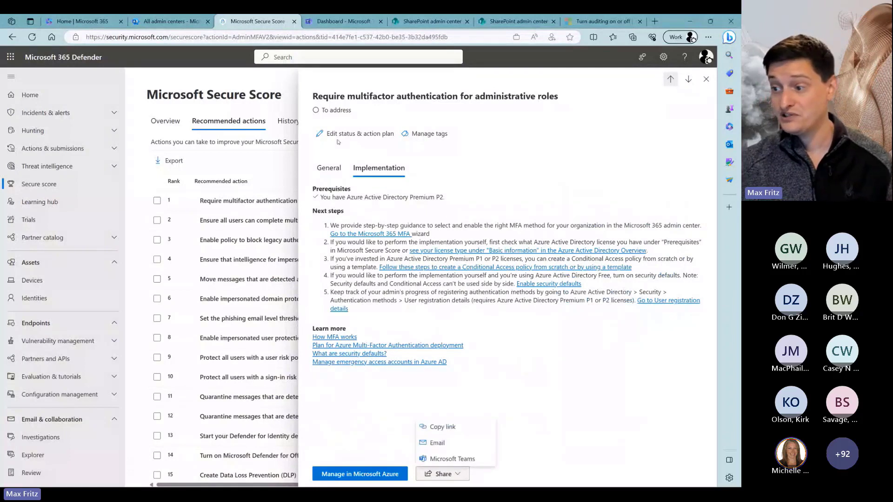
click(378, 129)
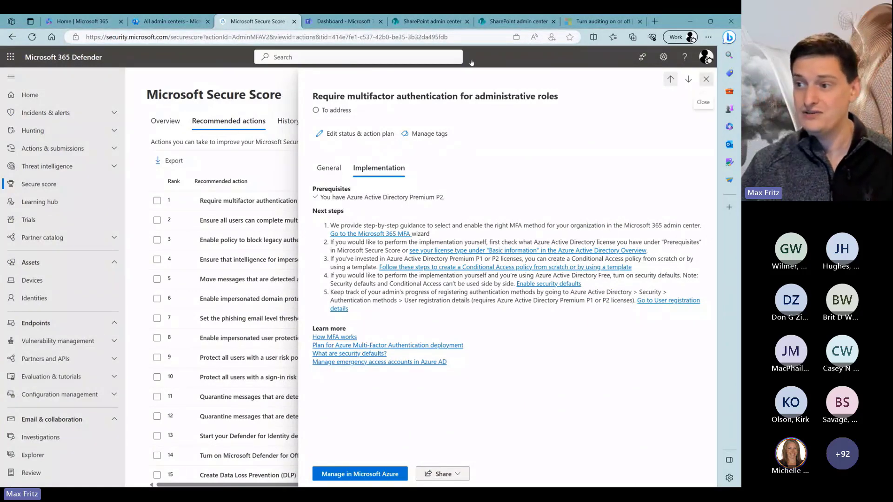
click(706, 79)
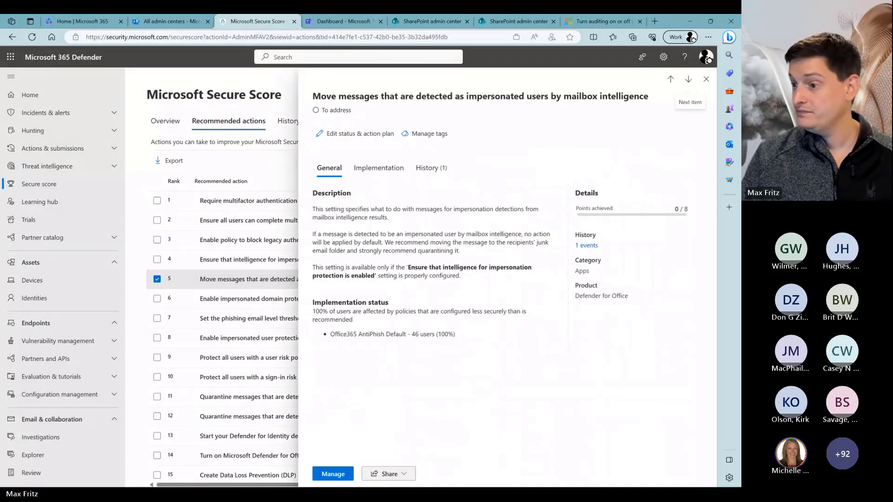
Review the third-party and alternate mitigation statuses for the "Move messages that are detected as impersonated users by mailbox intelligence" recommendation without saving.
click(347, 134)
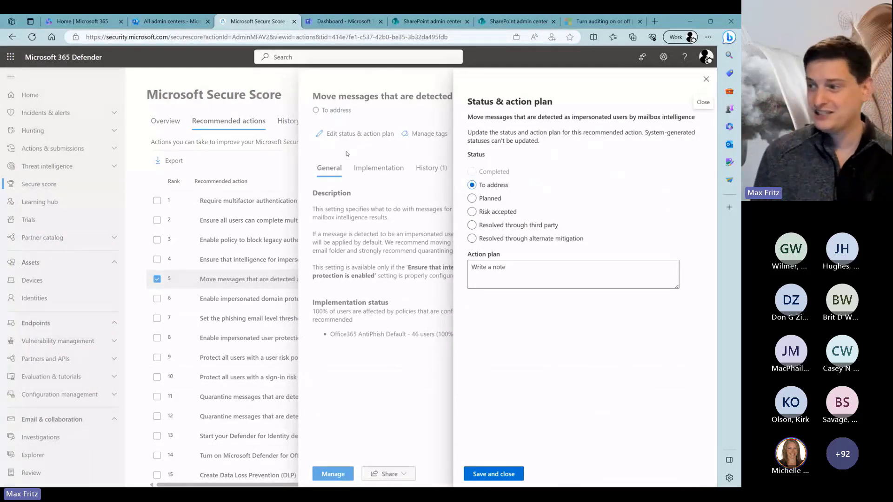
click(518, 225)
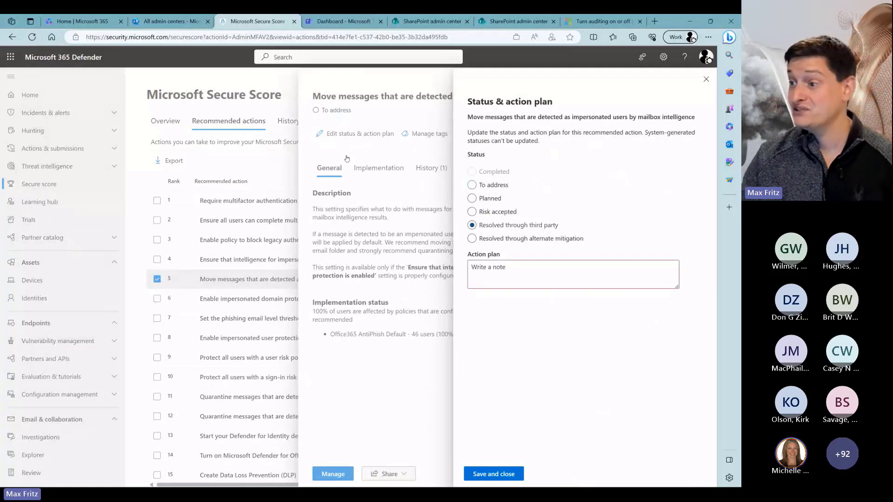
key(Down)
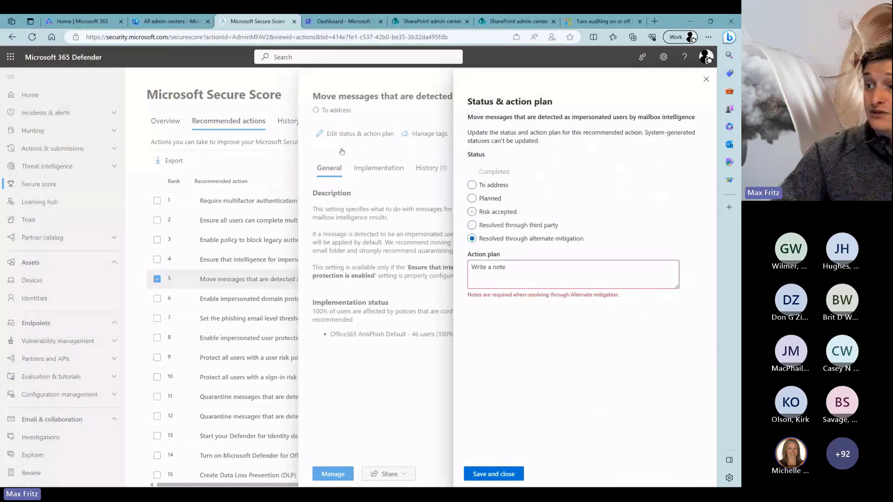
click(705, 79)
click(706, 79)
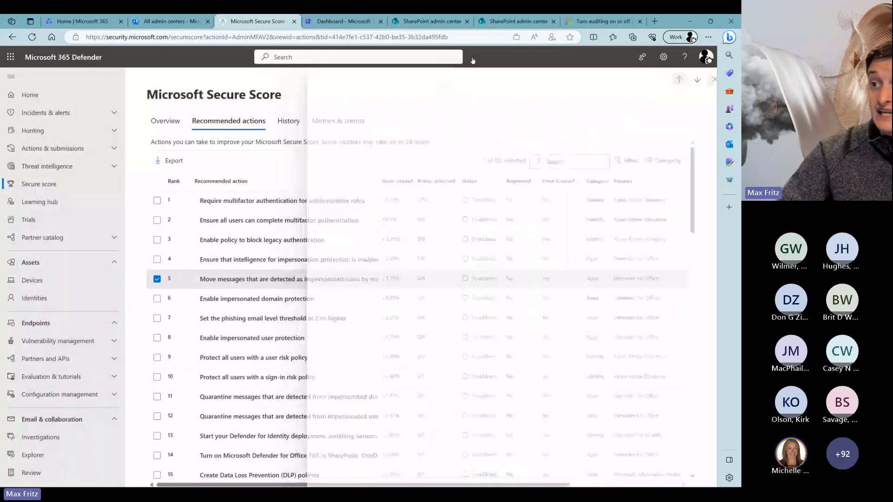
Return to the Secure Score overview and review its score breakdown, comparison with similar organizations and history.
click(165, 121)
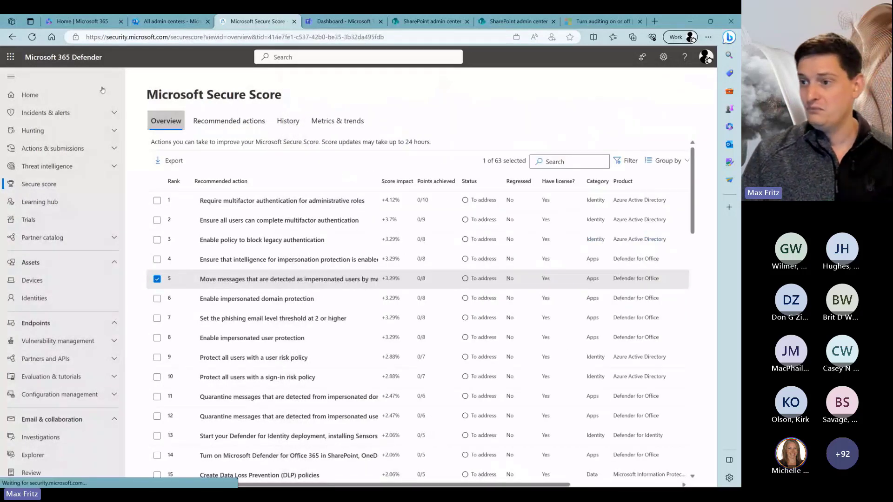
scroll(169, 137, down, 1)
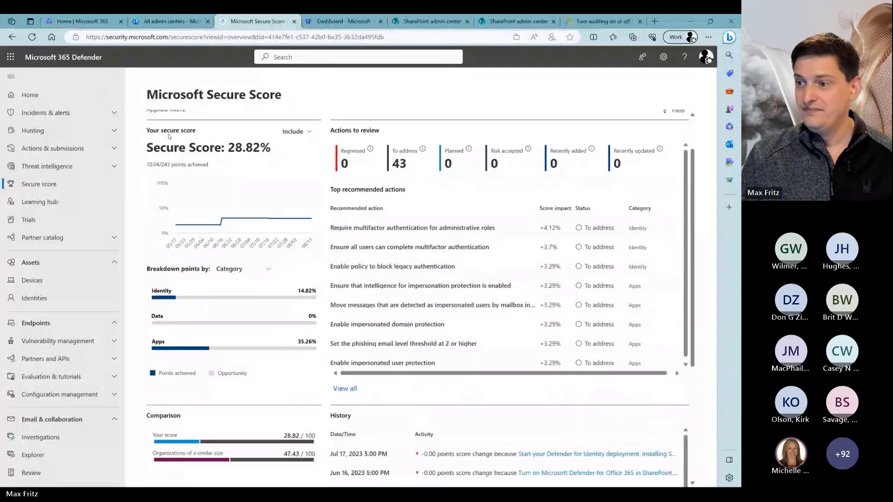
scroll(178, 252, down, 3)
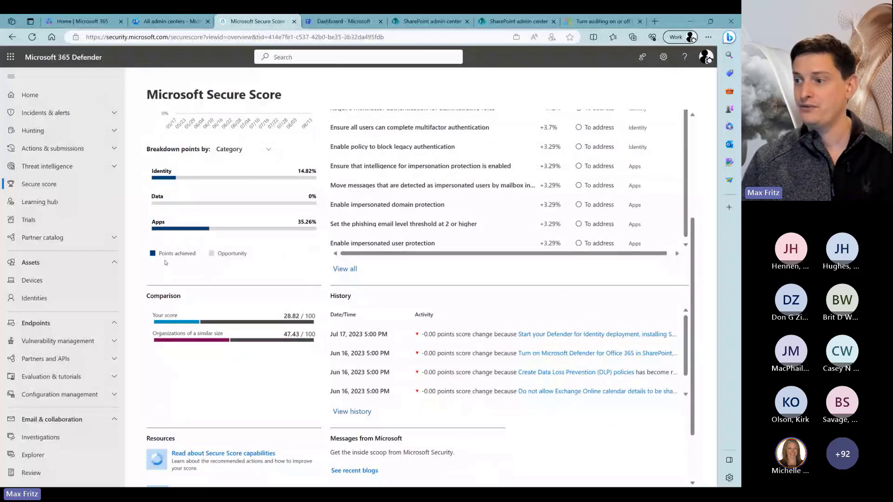
scroll(223, 218, up, 4)
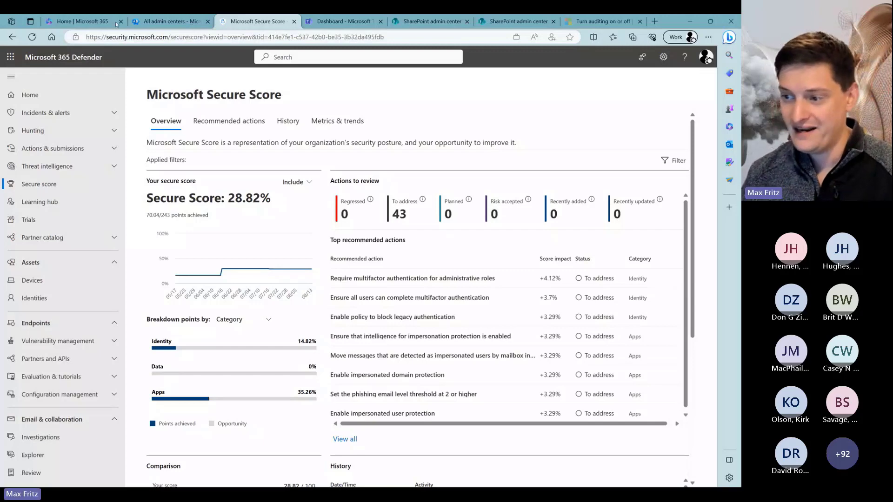
Go back to the list of all admin centers and open the Compliance admin center.
click(140, 21)
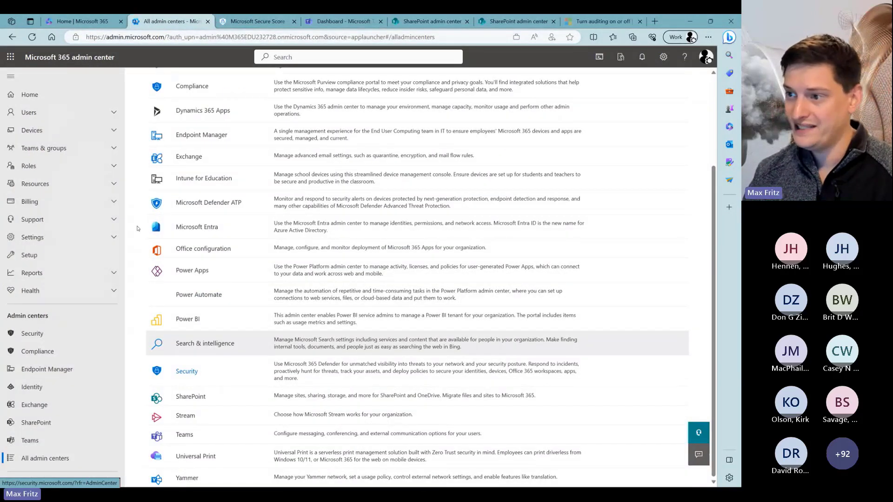
scroll(200, 260, up, 3)
click(191, 205)
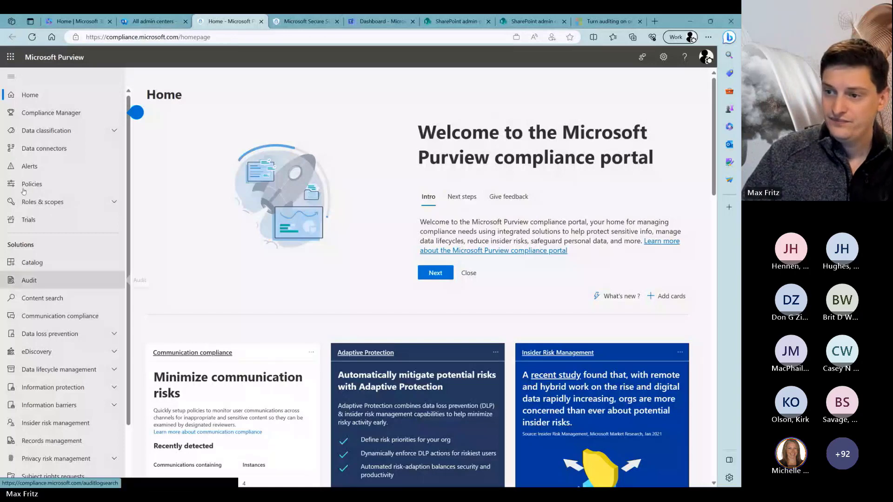
Open the Audit solution and try to start recording user and admin activity.
click(27, 281)
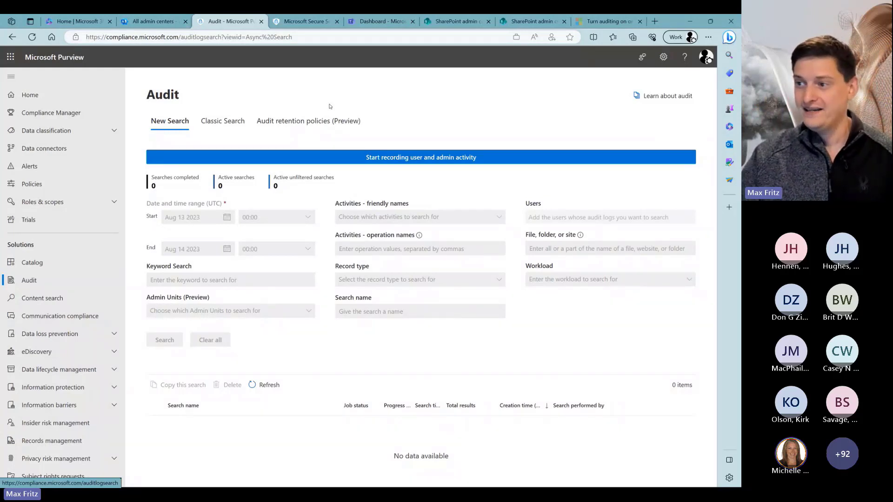
click(331, 157)
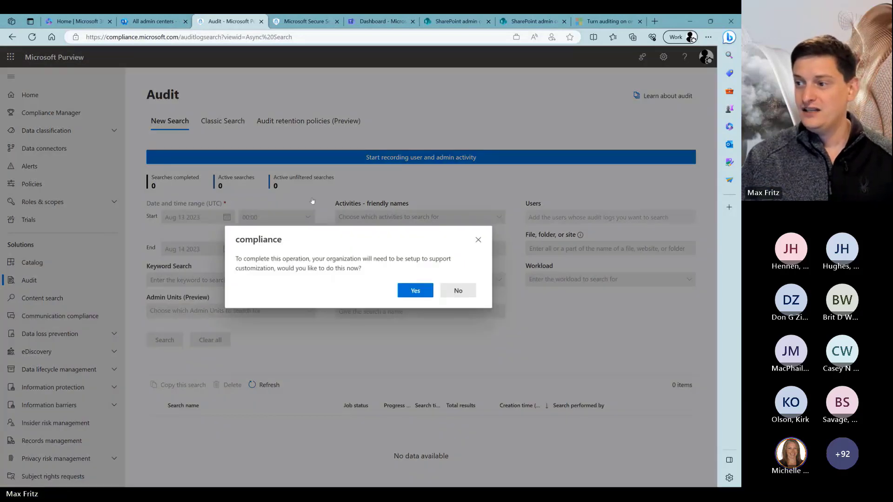
key(Return)
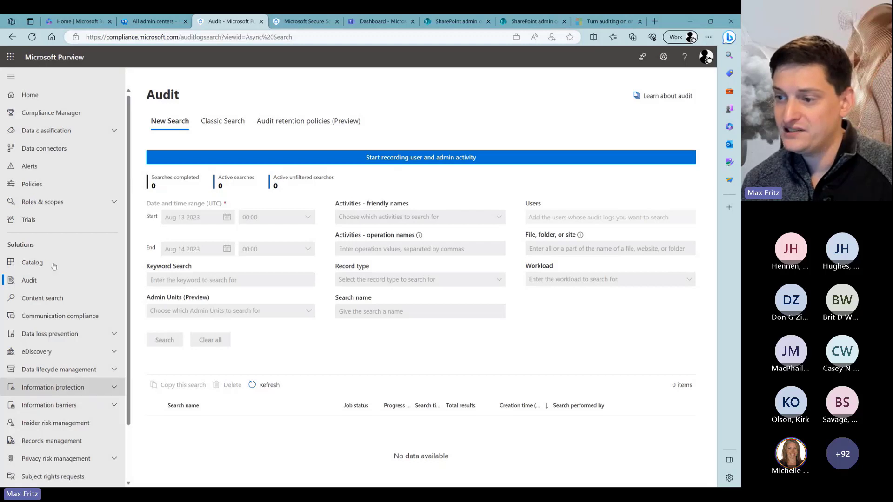
Open Data lifecycle management for Microsoft 365 and display its retention policies.
click(66, 370)
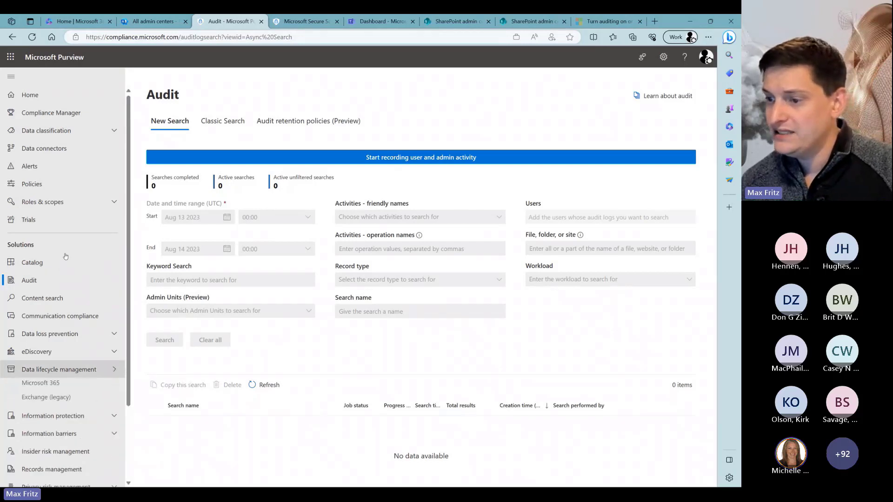
click(56, 385)
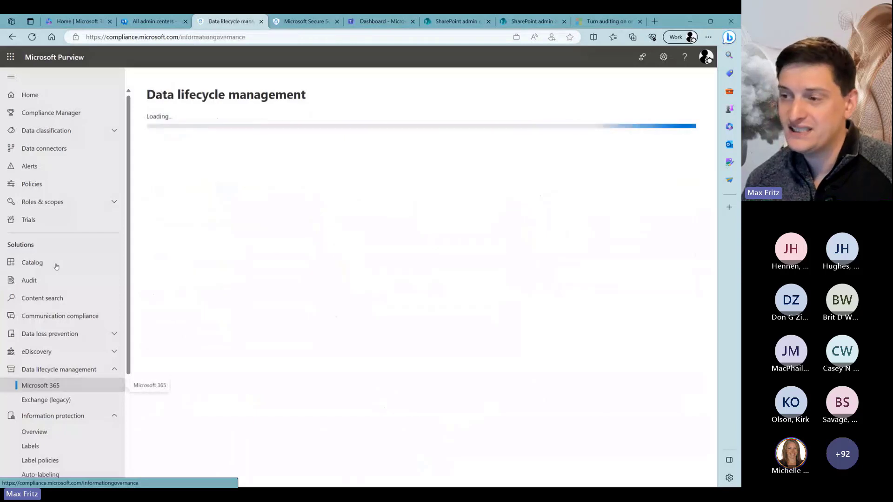
click(221, 120)
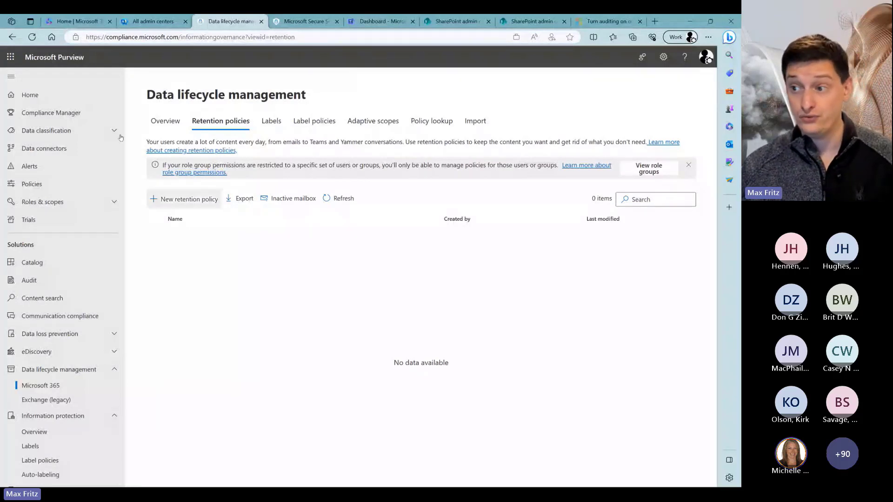
click(186, 199)
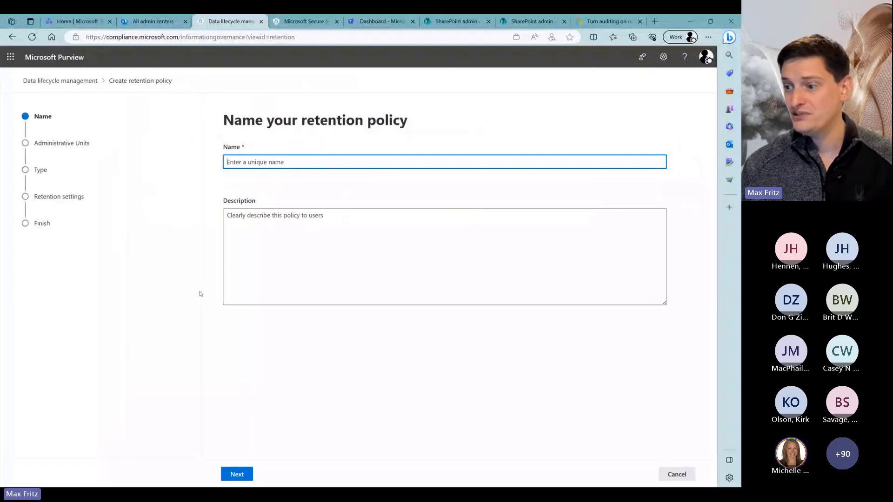
key(Escape)
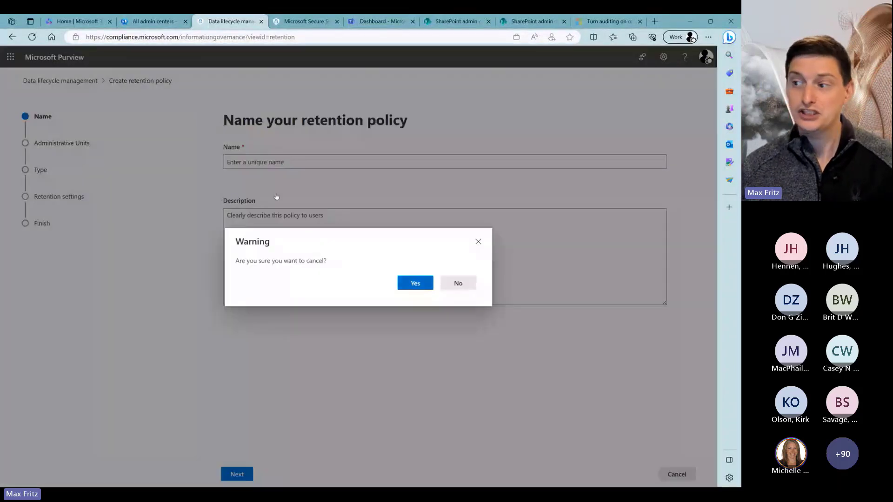
key(Return)
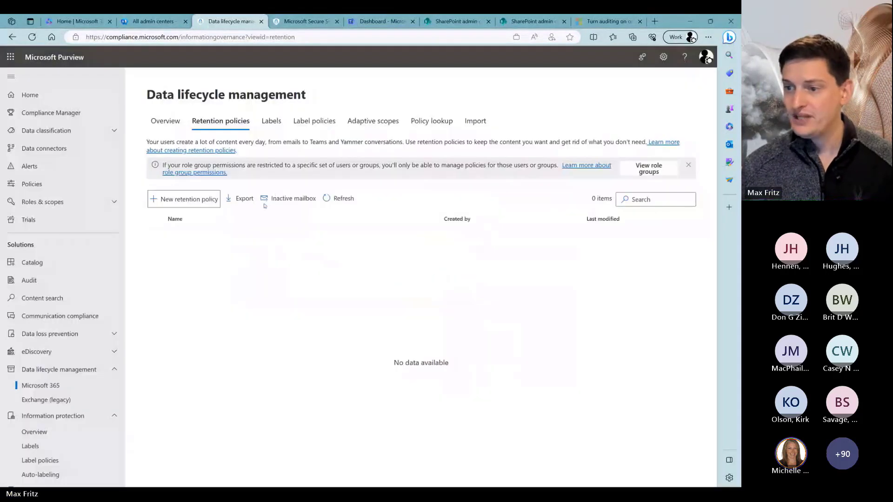
Open the Data loss prevention policies and start the creation of a policy to show its template choices.
click(50, 333)
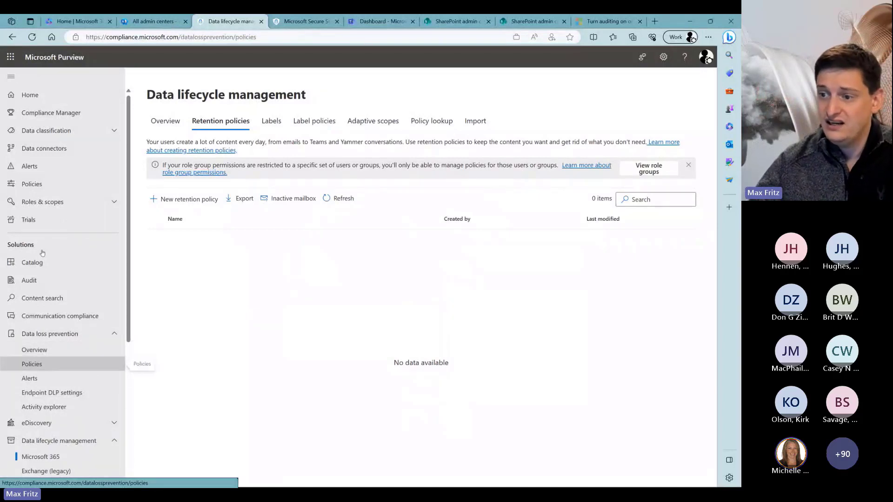
click(33, 364)
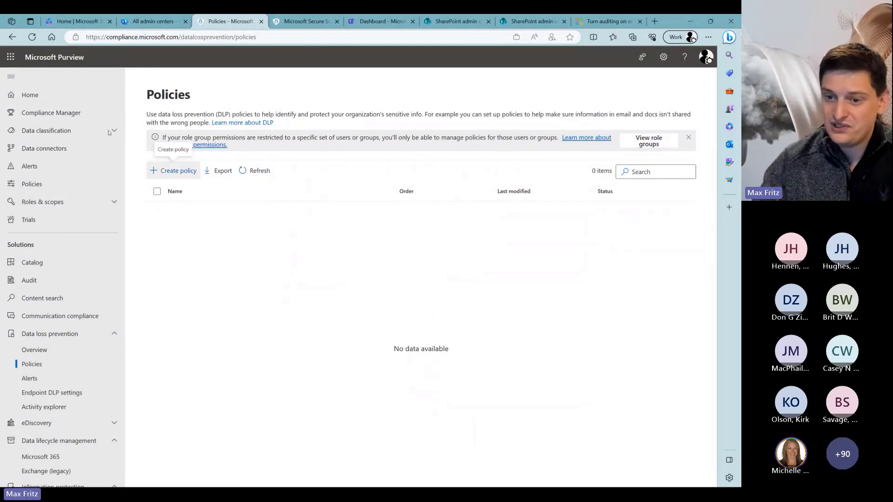
click(173, 171)
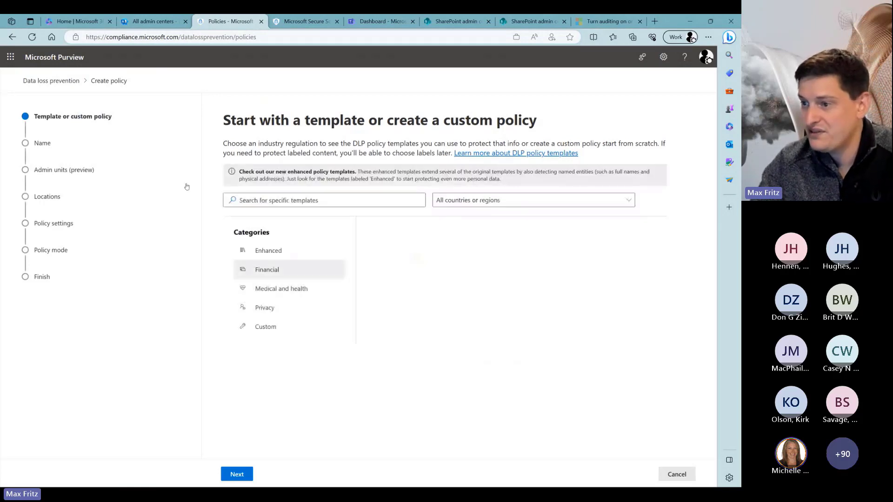
Examine the DLP policy templates in the Financial, Medical and health, Privacy, Enhanced and Custom categories, and cancel the policy creation.
click(273, 269)
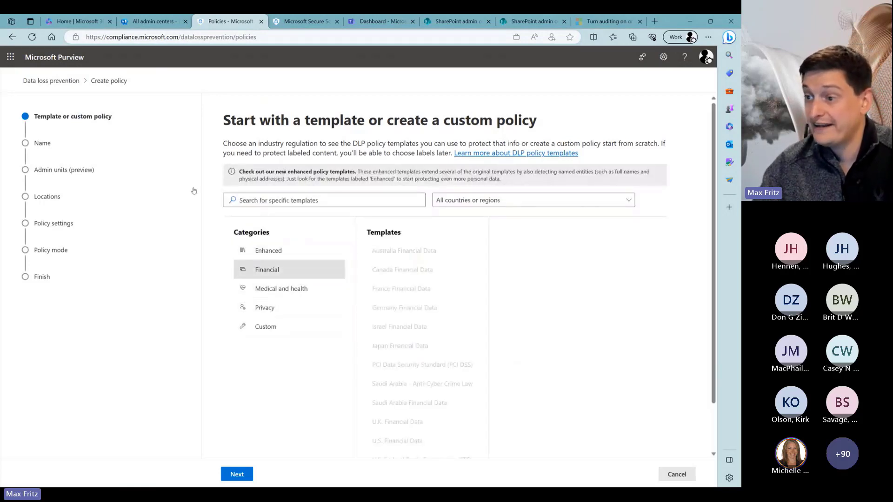
click(277, 289)
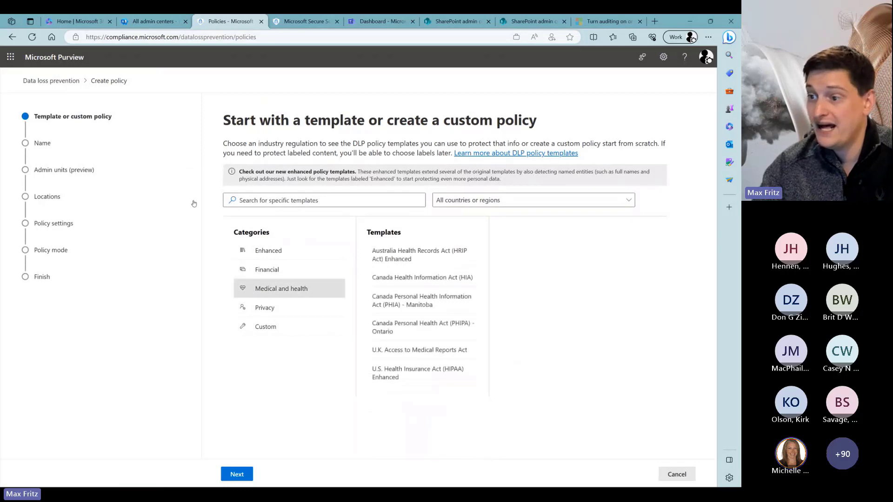
click(275, 307)
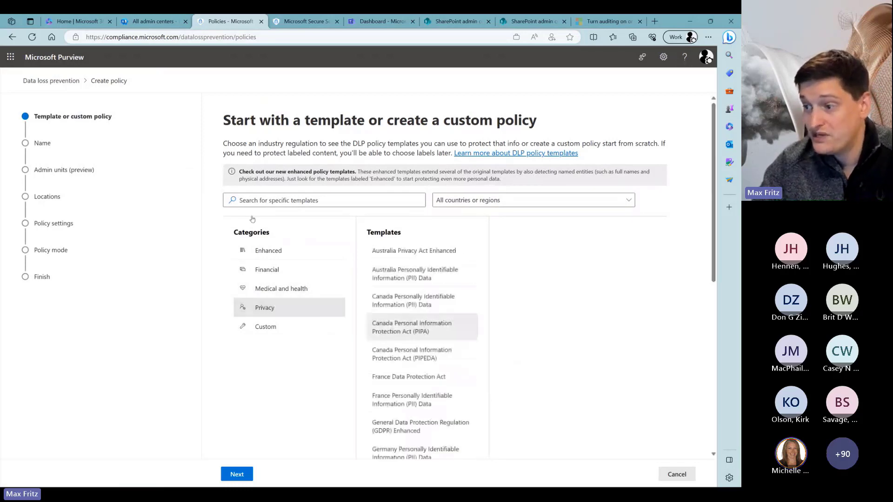
scroll(249, 215, down, 5)
scroll(252, 219, down, 2)
scroll(251, 217, up, 7)
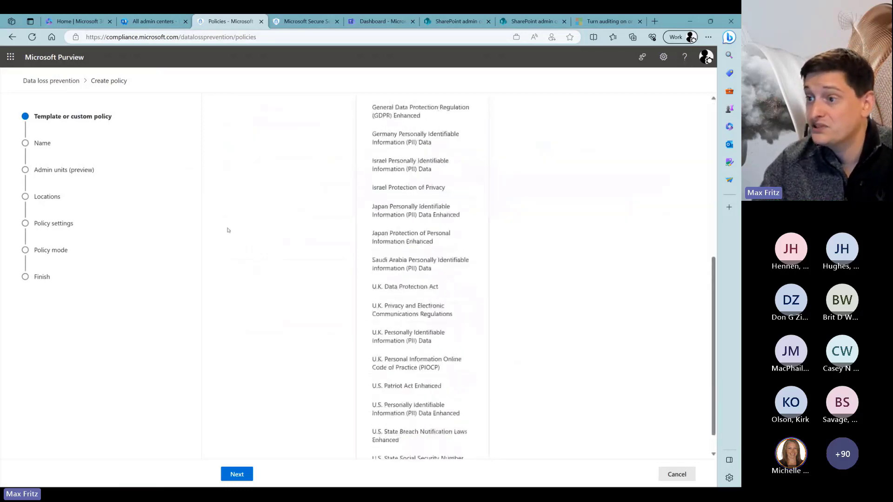
click(268, 251)
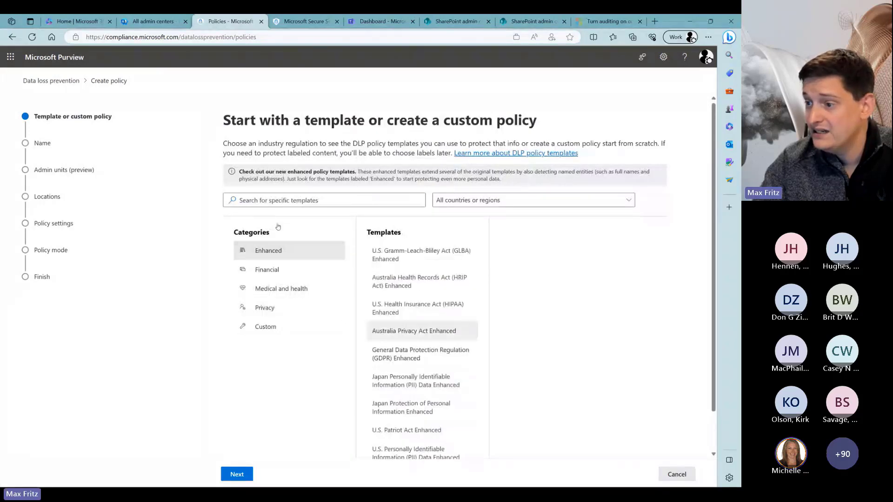
scroll(278, 227, down, 1)
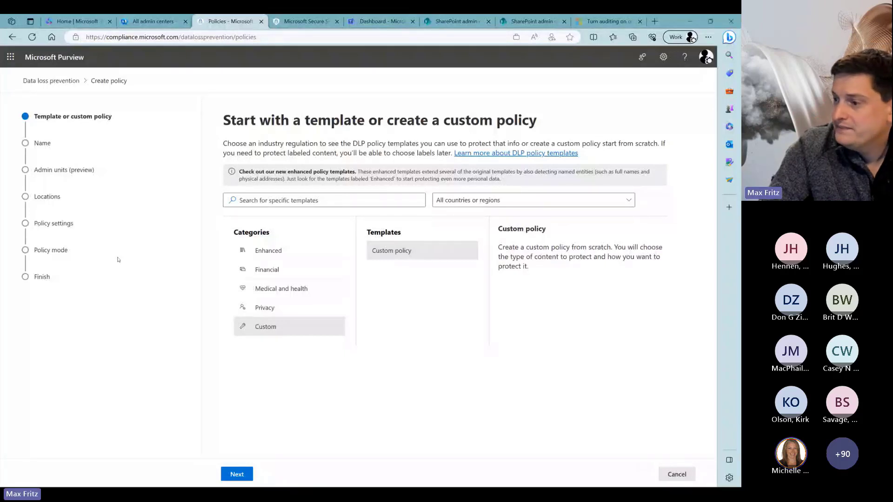
key(Escape)
View the Information barriers Overview and Segments pages, and return to the list of all admin centers.
scroll(52, 246, down, 5)
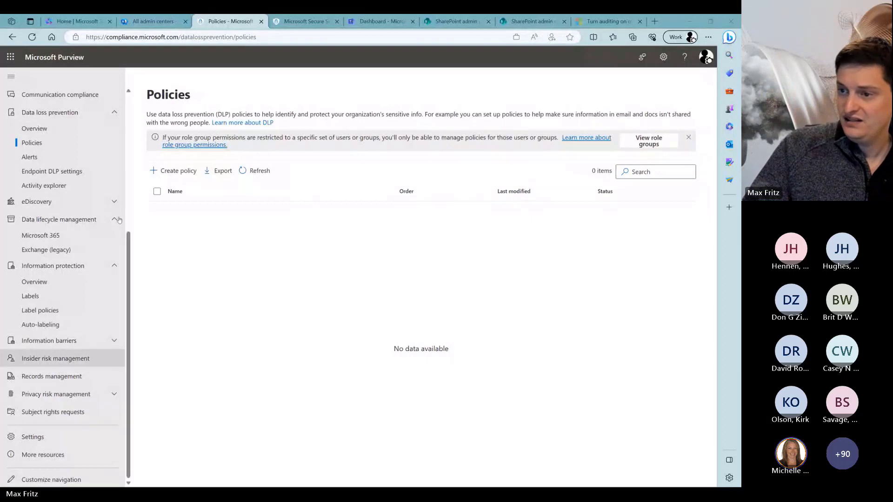
click(97, 341)
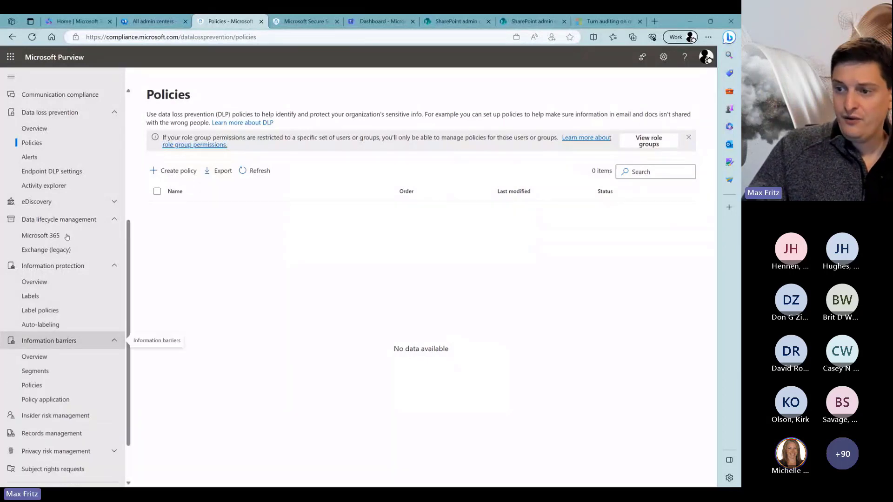
click(83, 356)
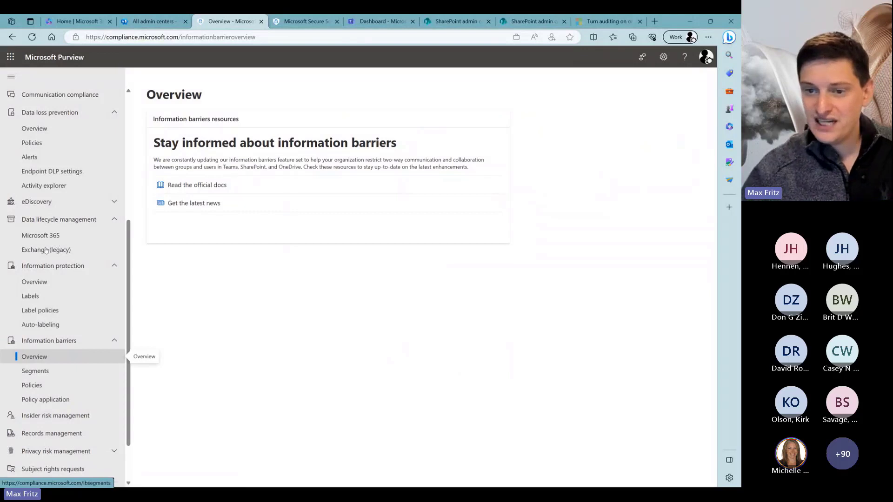
key(Tab)
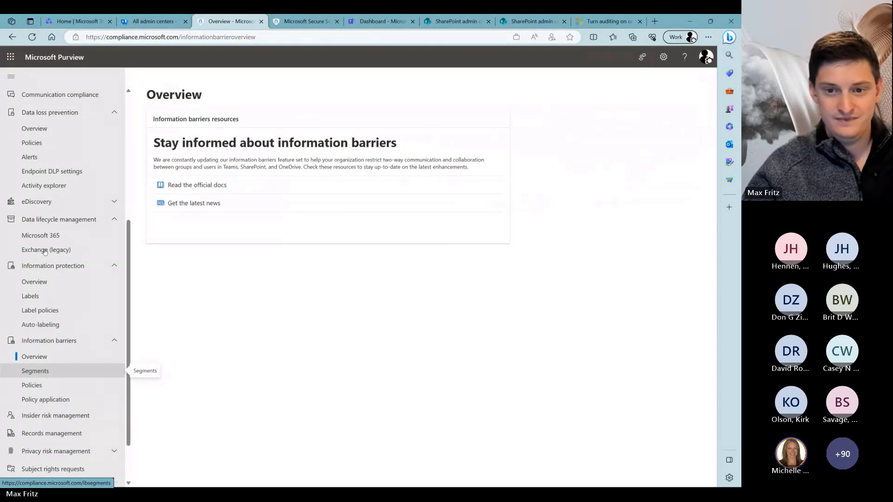
key(Return)
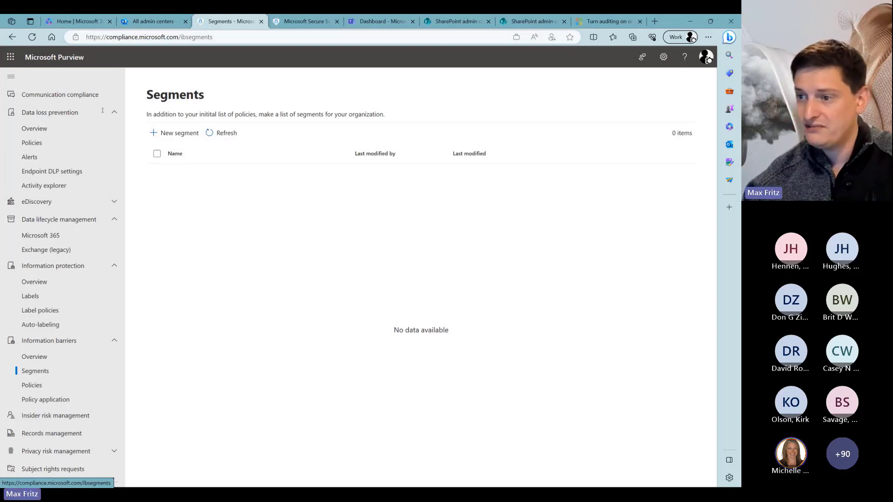
scroll(59, 186, up, 5)
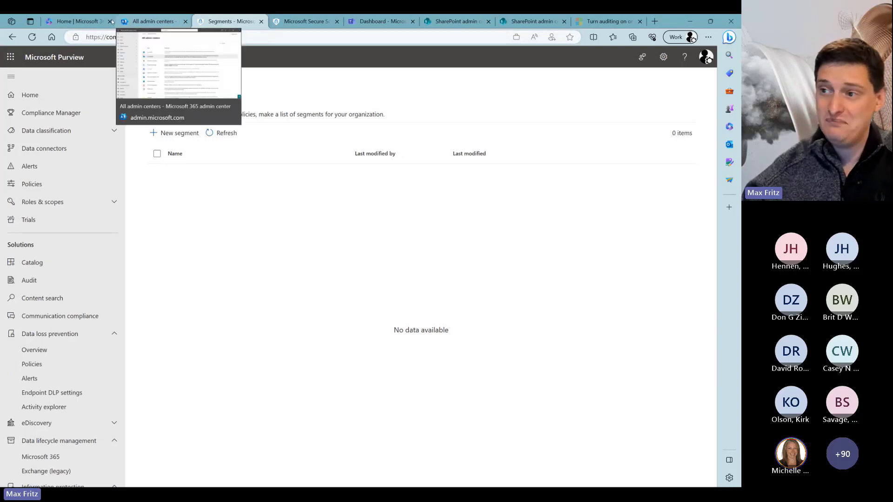
click(139, 21)
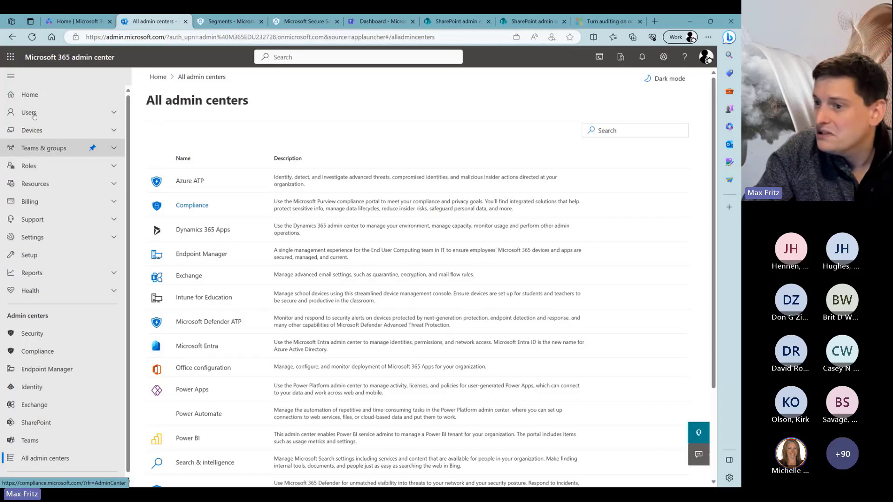
Start a new administrative unit under Roles, named MN365 with the description "aadfasd", and continue to its members.
click(28, 166)
click(48, 196)
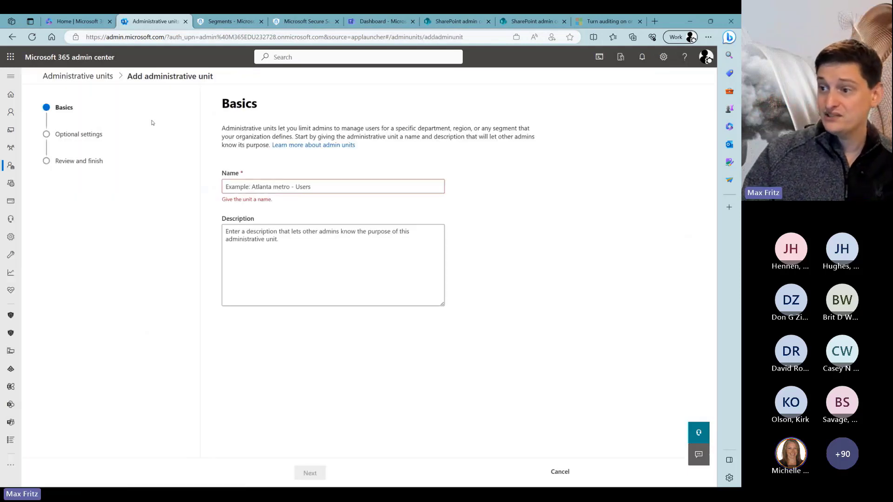
click(259, 186)
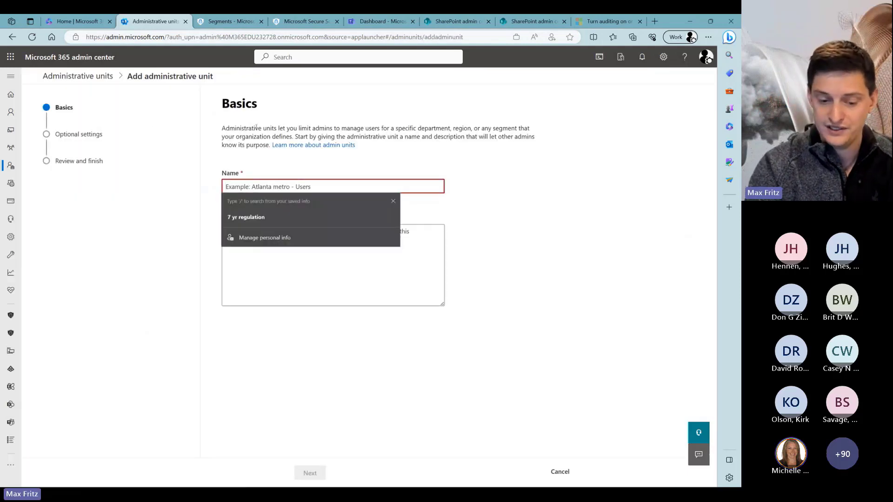
text(MN365)
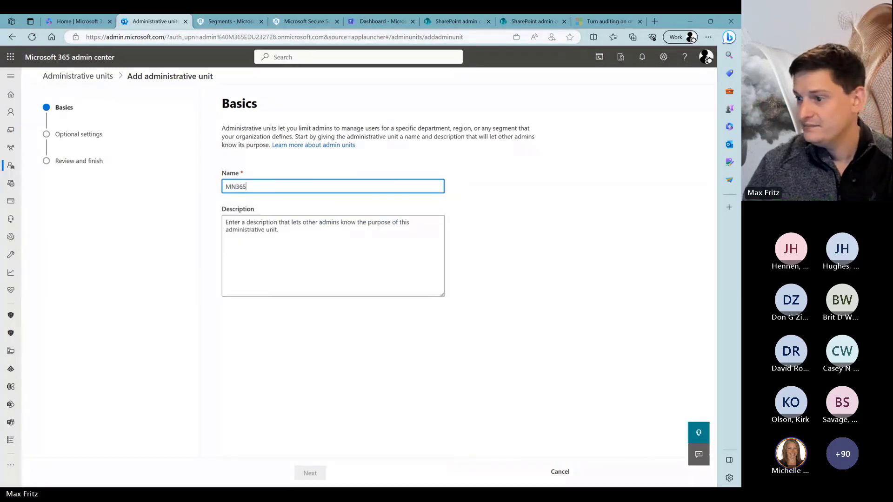
key(Tab)
text(aadf)
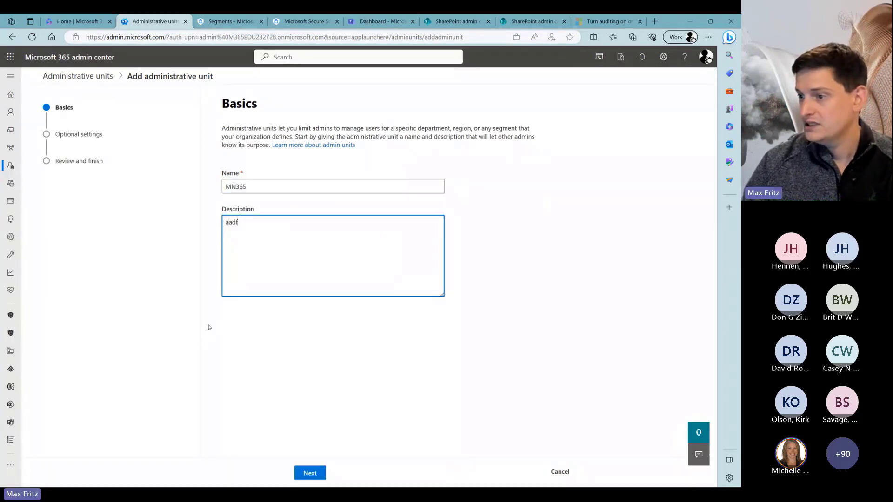
text(asd)
key(Tab)
key(Return)
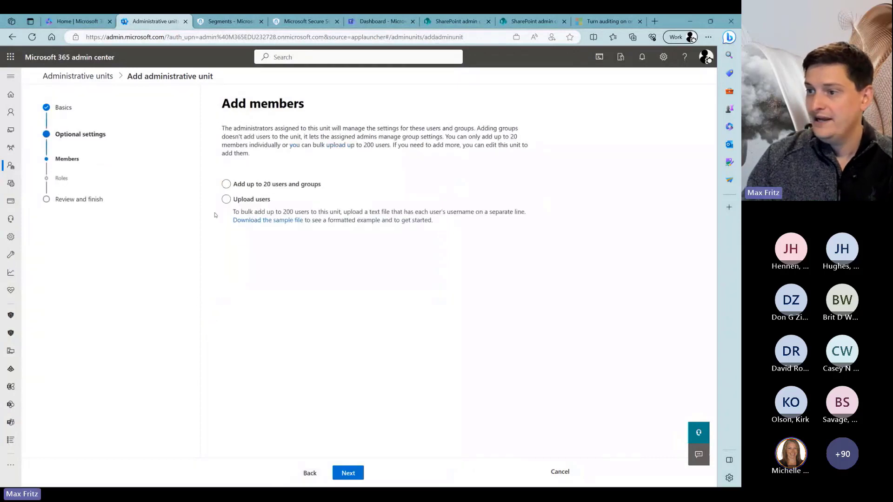
Choose to add up to 20 users and groups, and add the HED Demo group to the administrative unit.
click(226, 184)
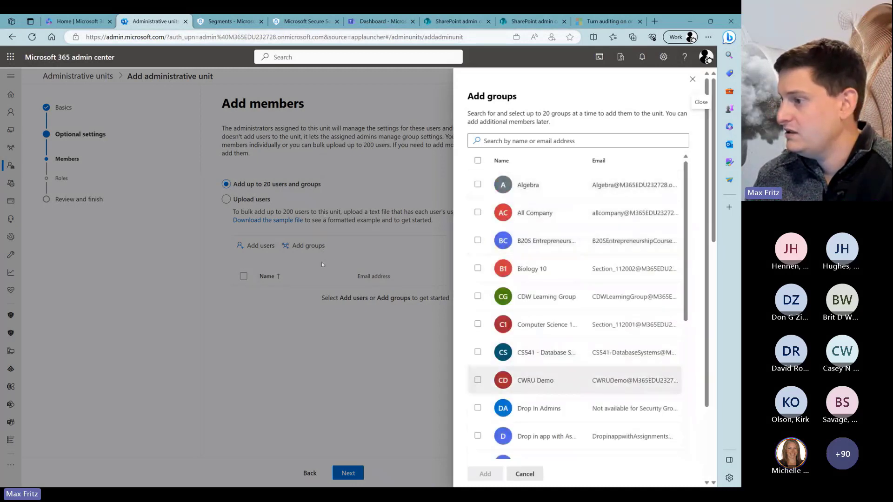
scroll(477, 380, down, 3)
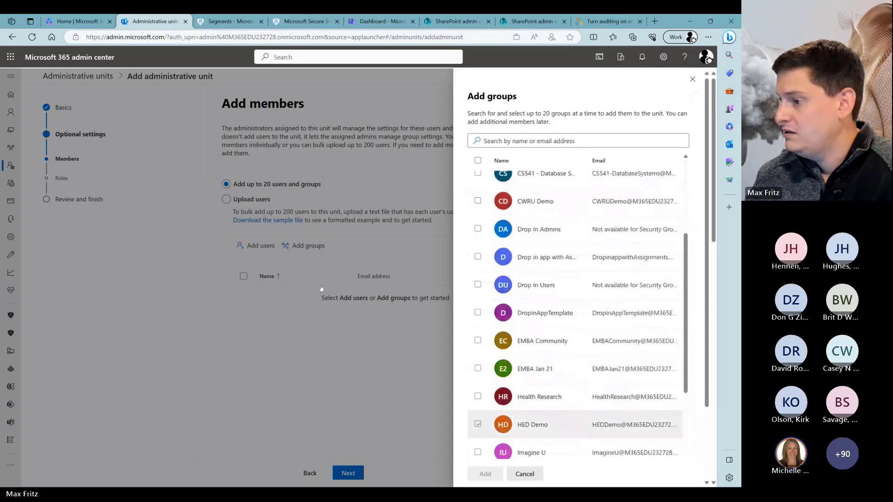
click(477, 424)
click(484, 474)
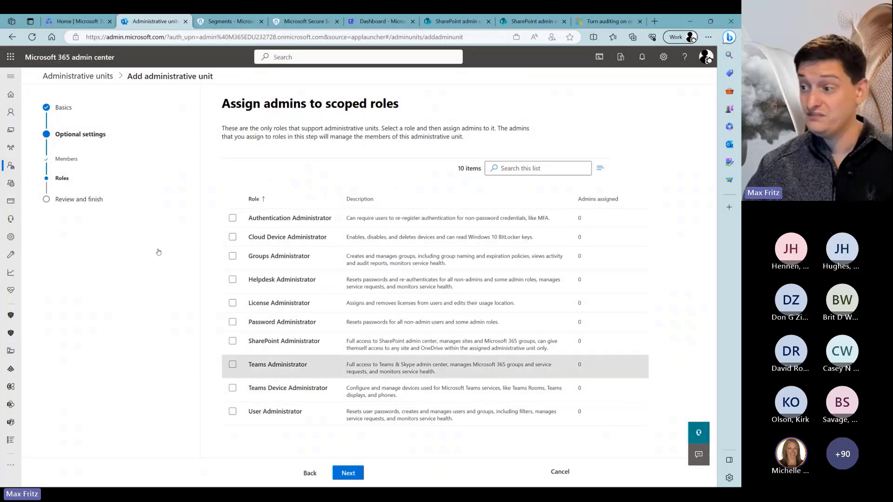
Assign the first listed user to the Teams Administrator role scoped to the administrative unit.
click(233, 365)
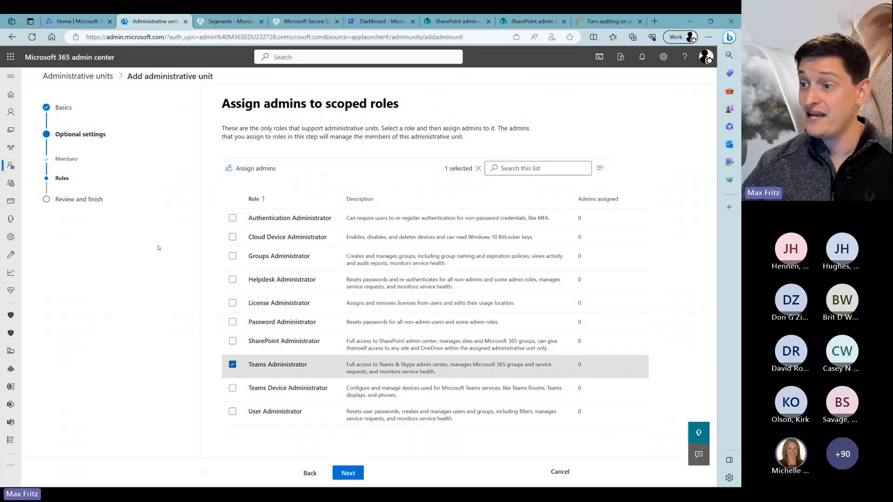
click(255, 169)
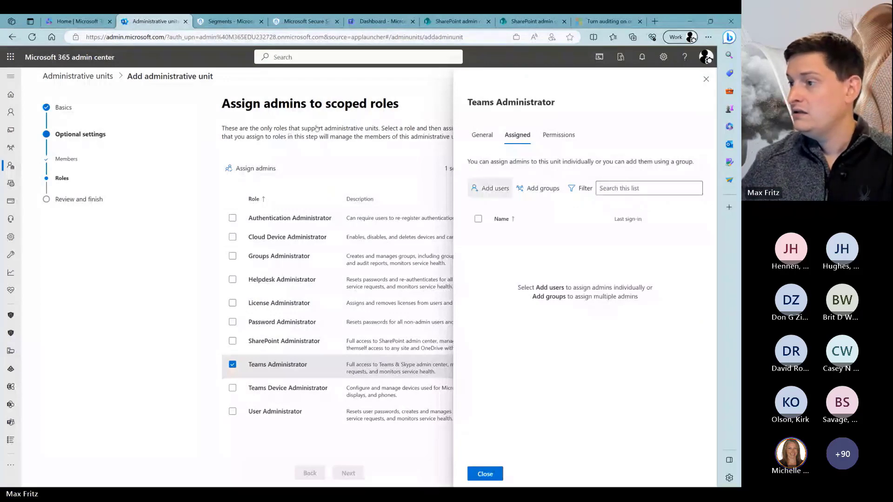
click(490, 188)
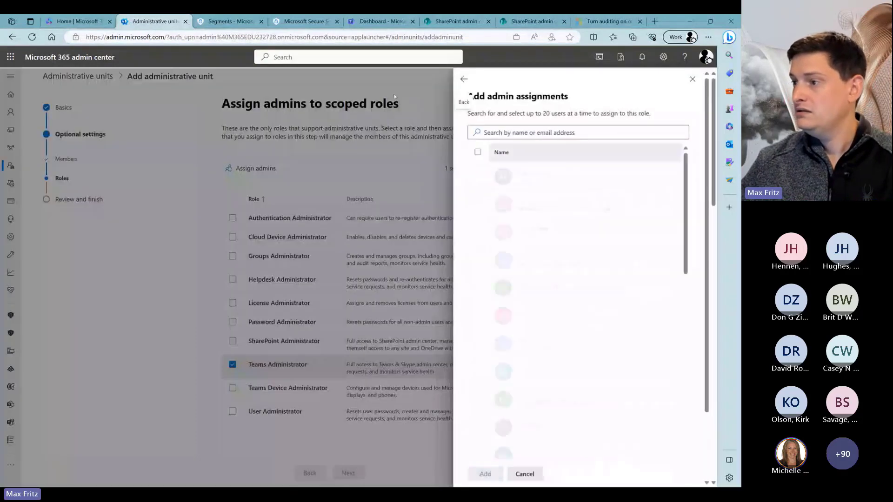
click(477, 176)
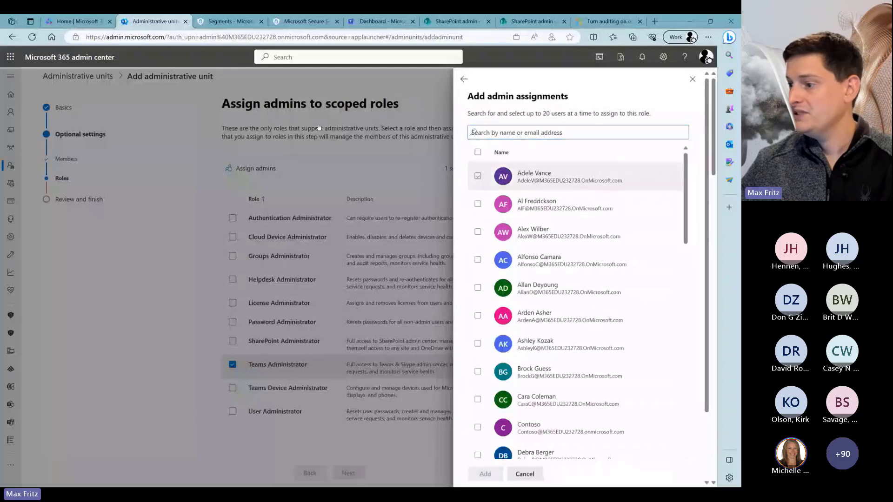
click(486, 474)
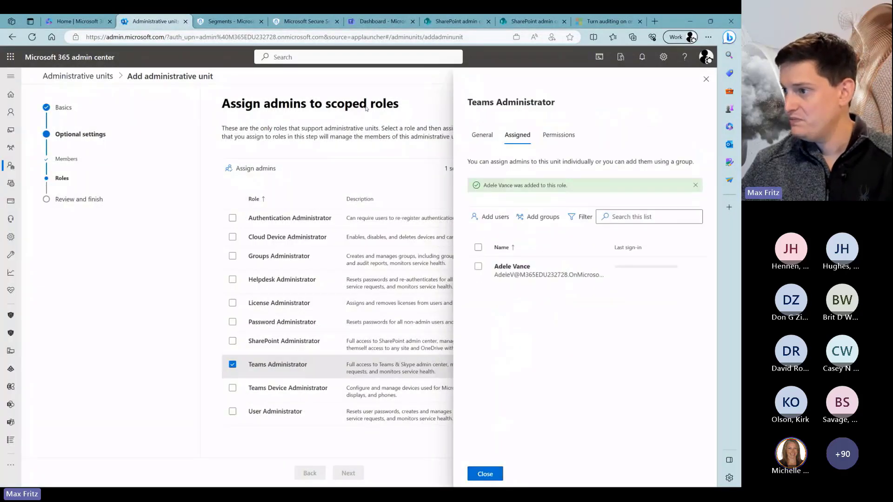
Examine the permissions of the Teams Administrator role, return to its assigned admins and close the role details.
click(558, 135)
scroll(567, 223, down, 8)
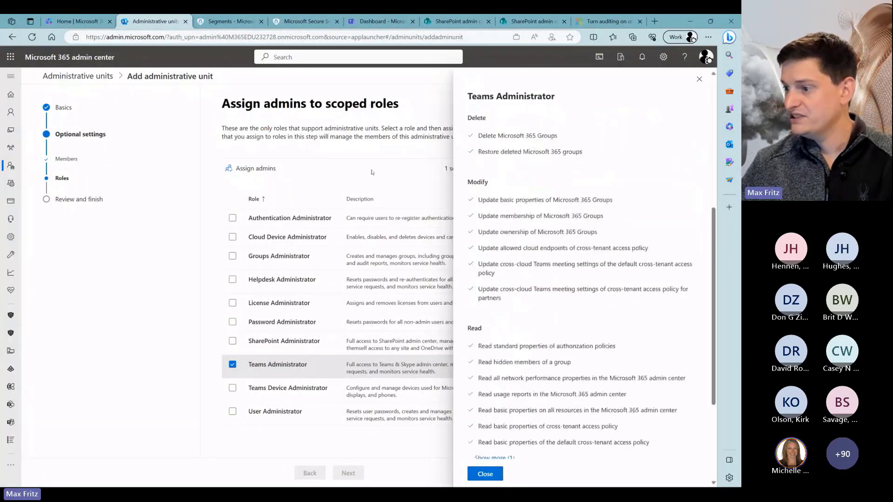
scroll(567, 223, up, 8)
scroll(567, 224, down, 6)
scroll(567, 223, up, 7)
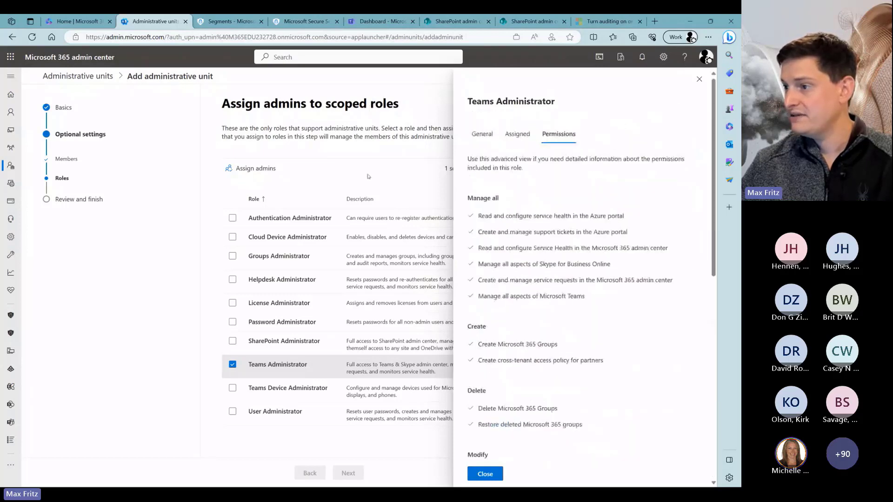
click(517, 134)
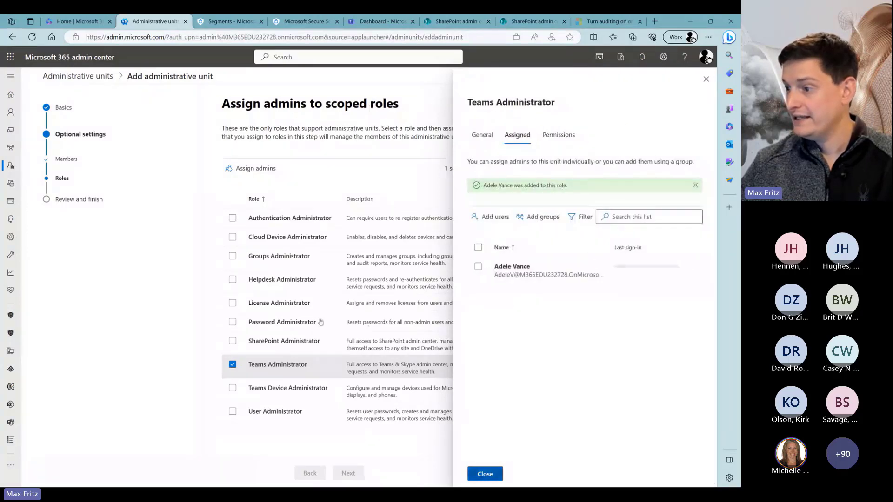
click(485, 473)
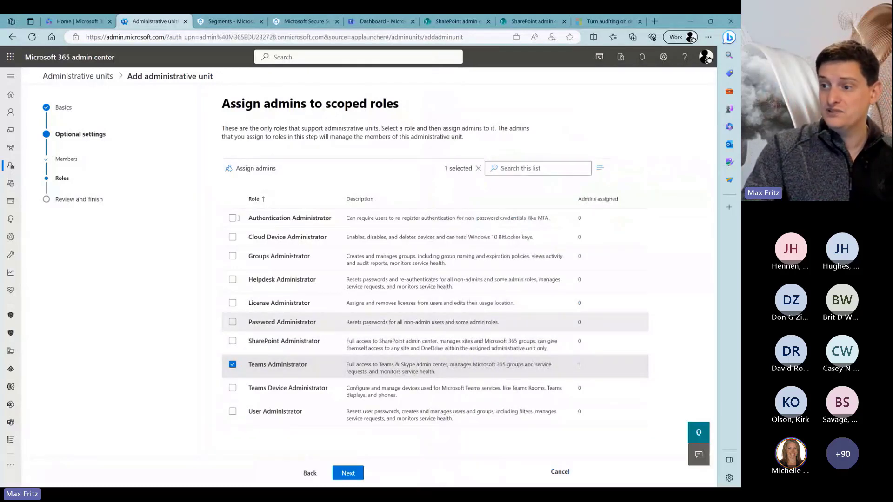
Select the Authentication Administrator role, proceed to the review of the administrative unit, and leave without saving it.
click(238, 217)
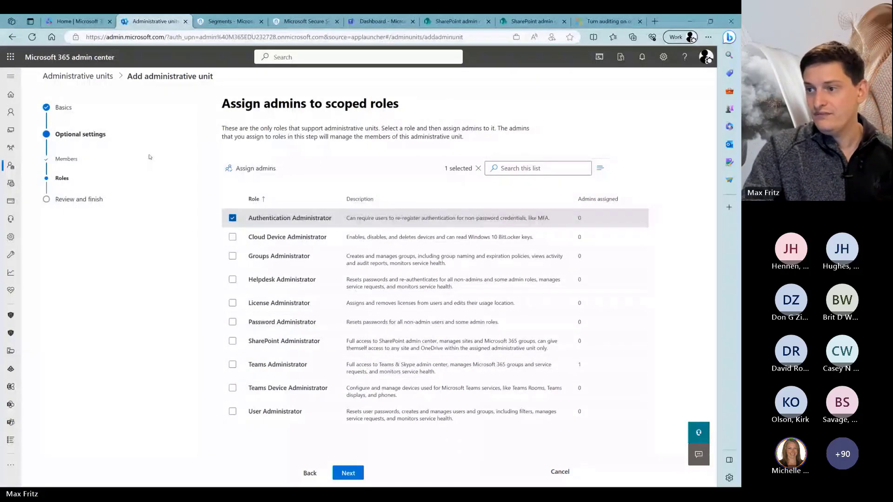
click(348, 473)
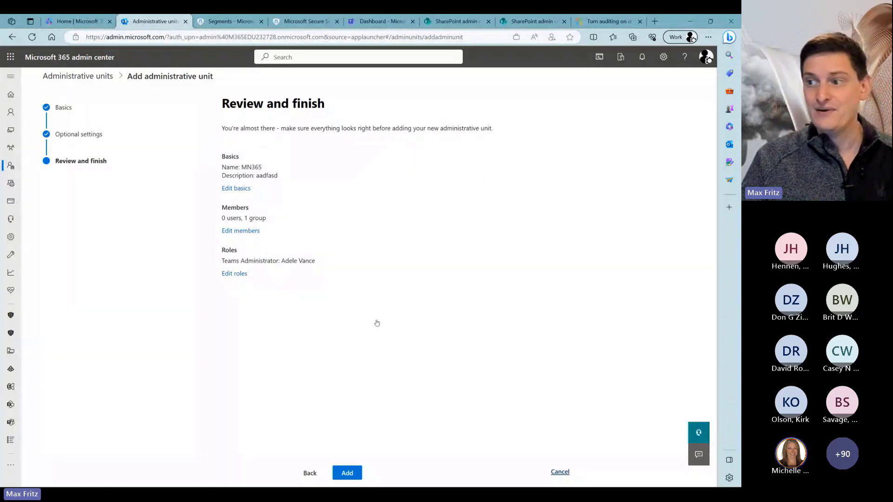
click(559, 472)
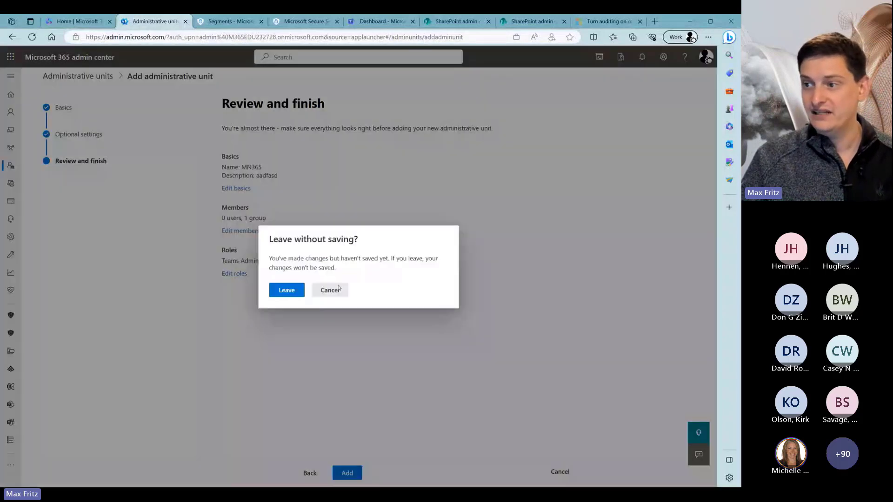
click(286, 290)
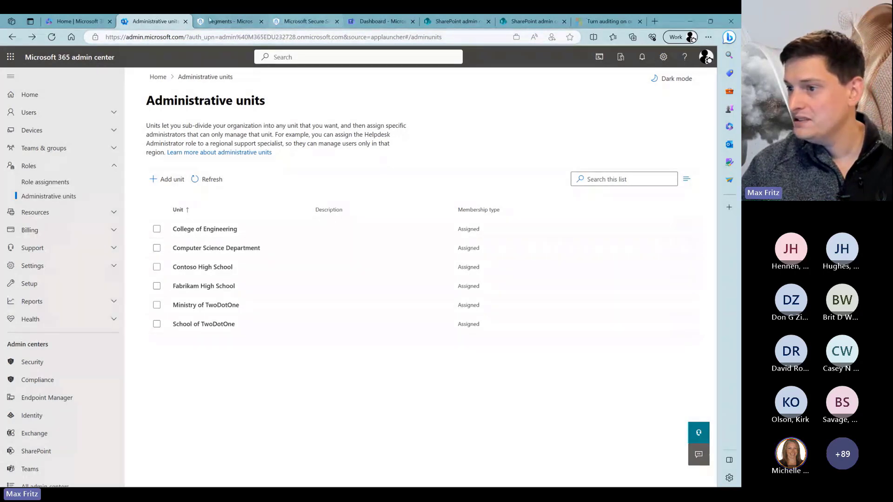
View the Identities page in Microsoft 365 Defender, and switch to the Microsoft Entra admin center.
click(300, 21)
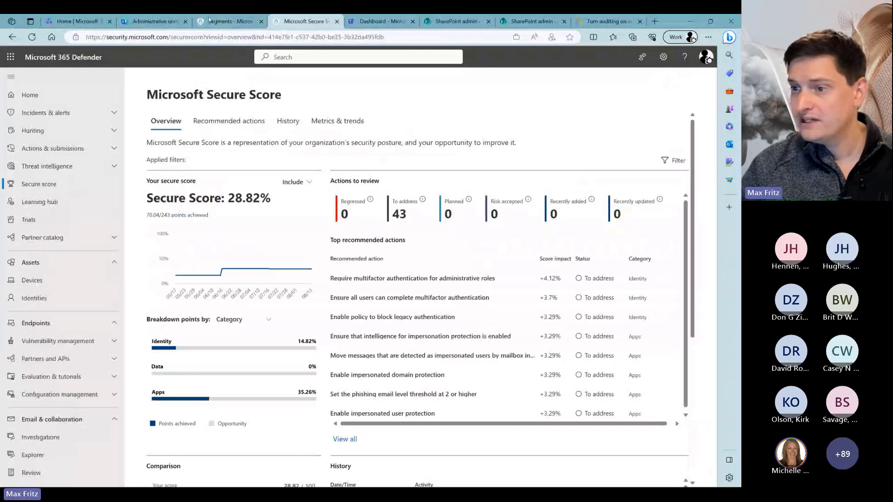
click(34, 298)
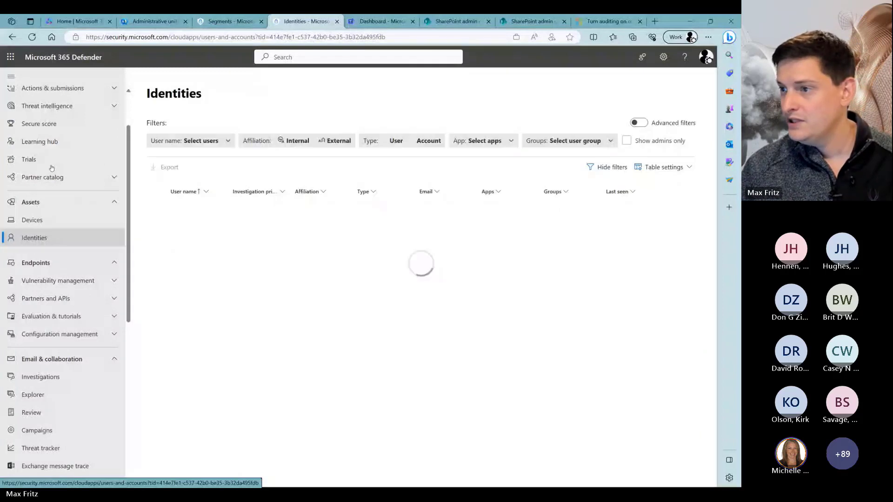
click(112, 34)
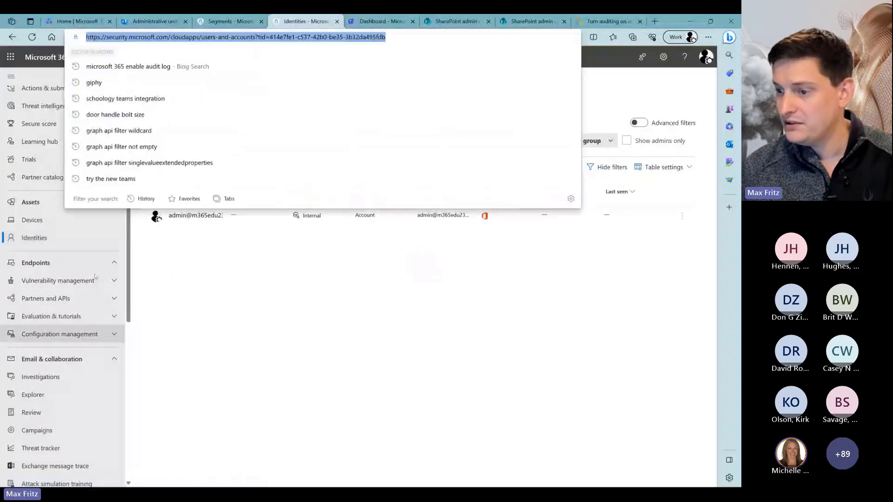
scroll(95, 277, down, 6)
scroll(73, 281, up, 7)
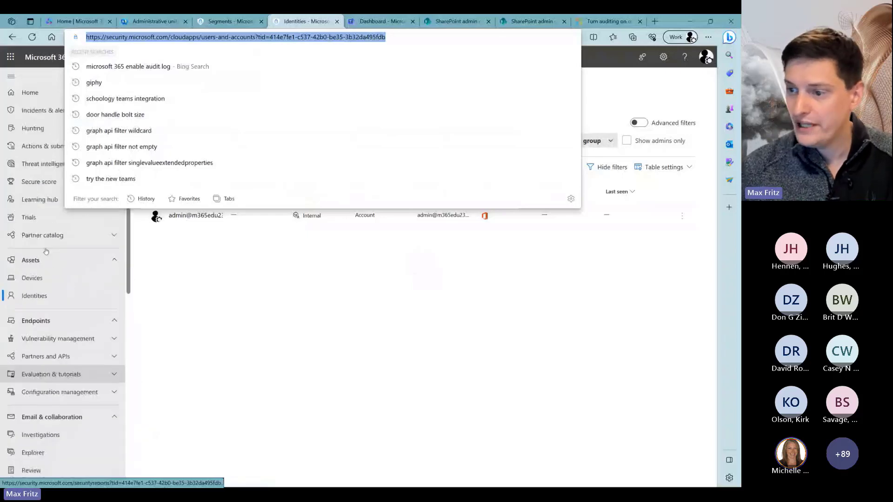
text(aad)
key(Return)
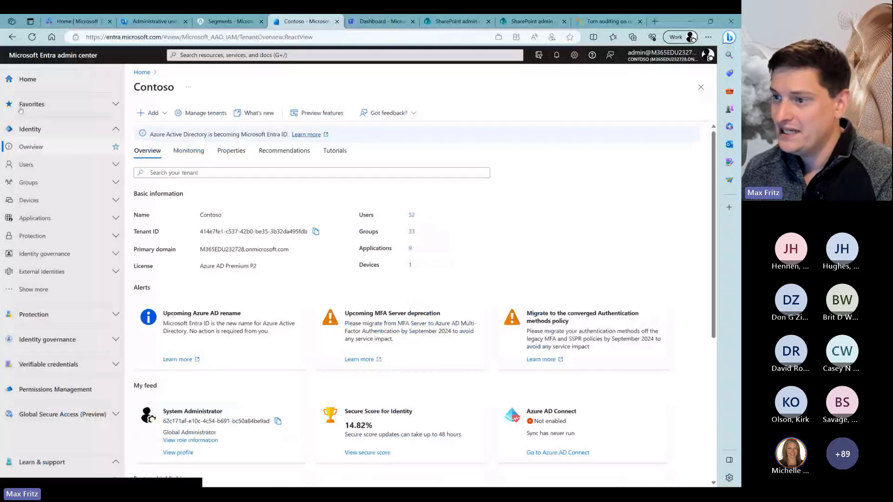
Display all groups in the Entra admin center and open the B20S Entrepreneurship Course group's overview.
click(33, 183)
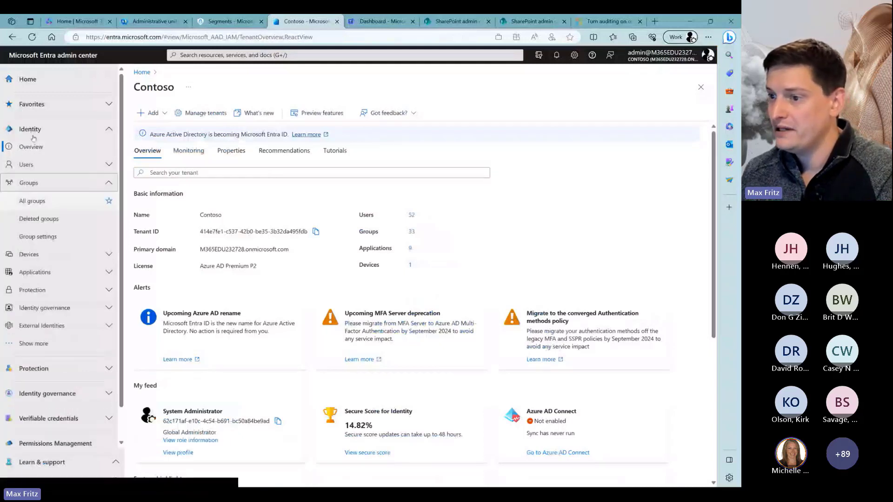
click(33, 201)
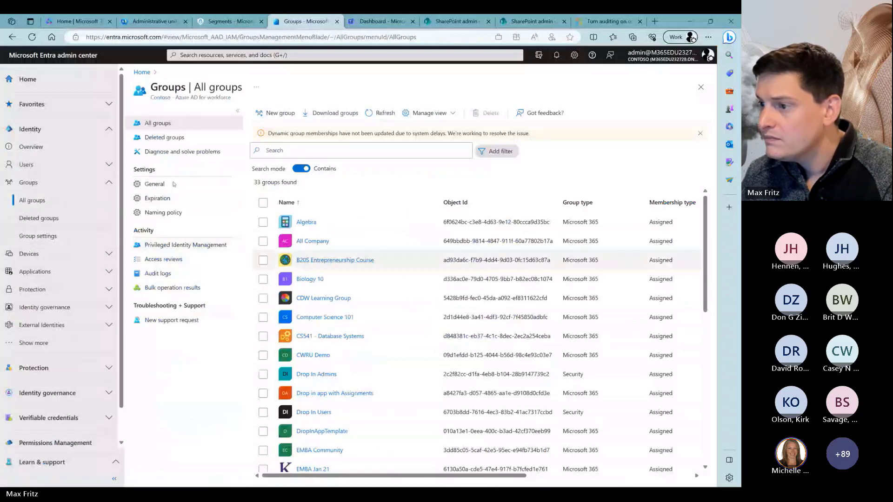
click(318, 260)
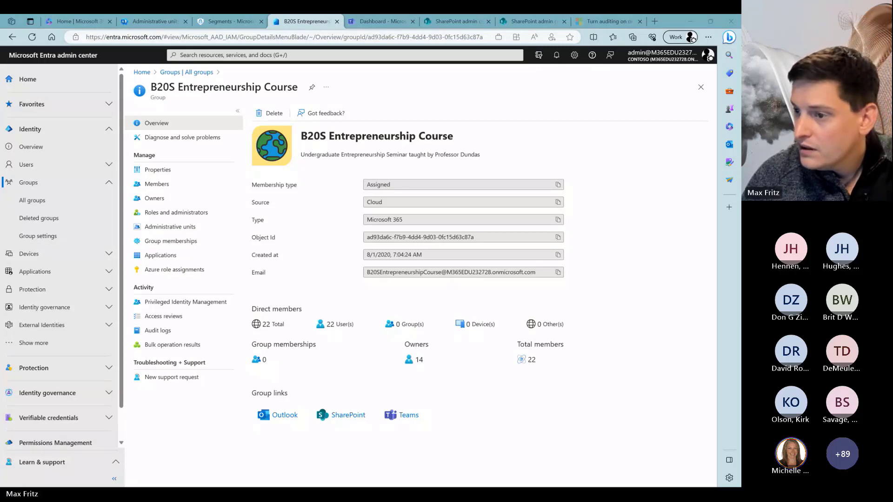
Reveal the additional identity sections, open the Licenses page under Billing, and list all licensed products.
click(35, 344)
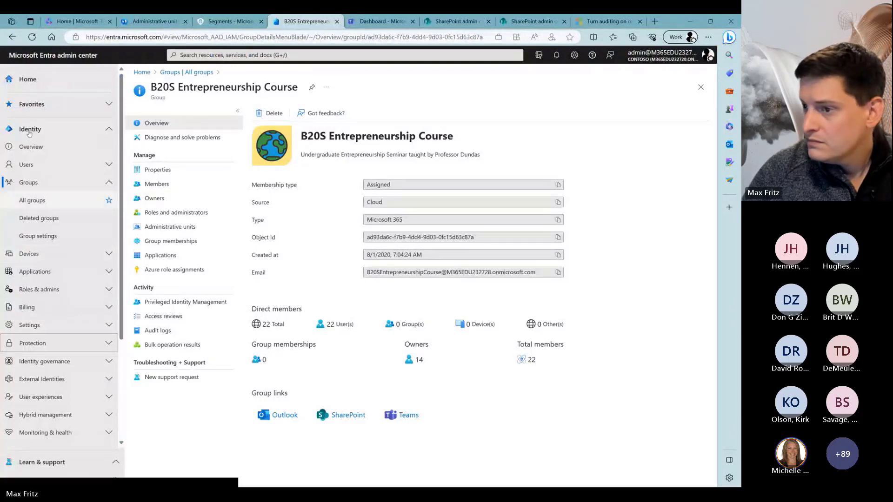
click(29, 146)
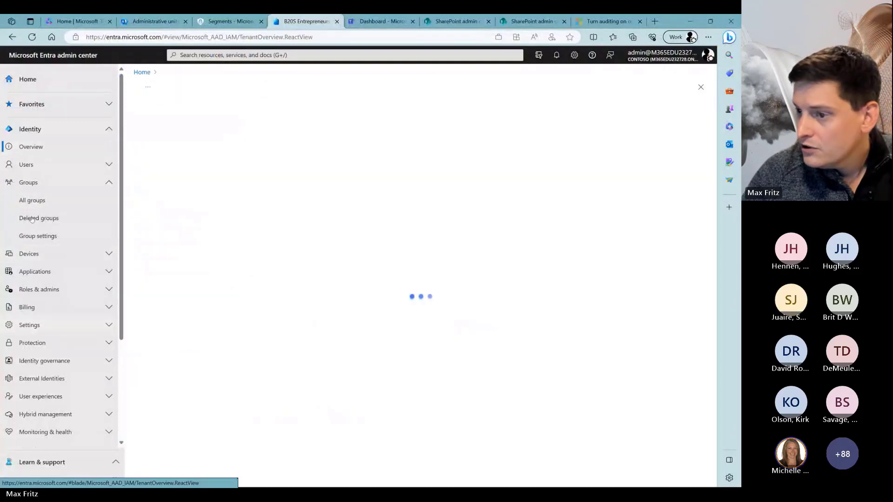
click(32, 324)
click(30, 307)
click(30, 325)
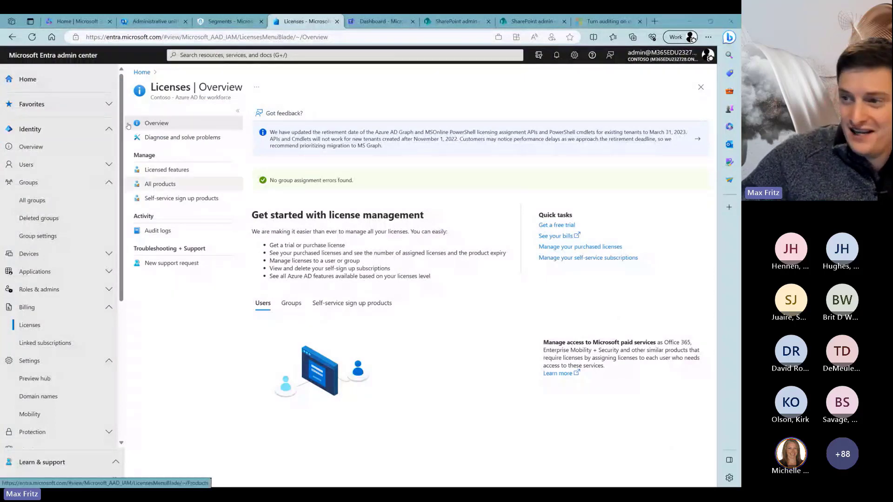
click(160, 184)
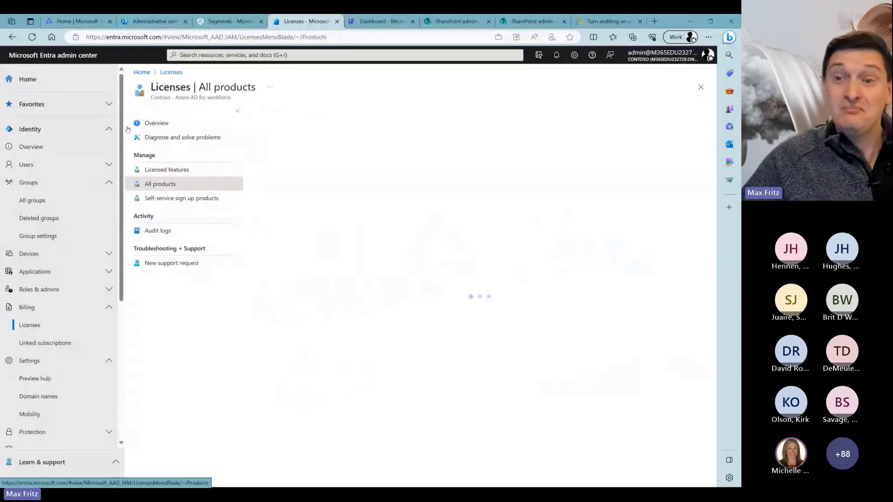
click(166, 170)
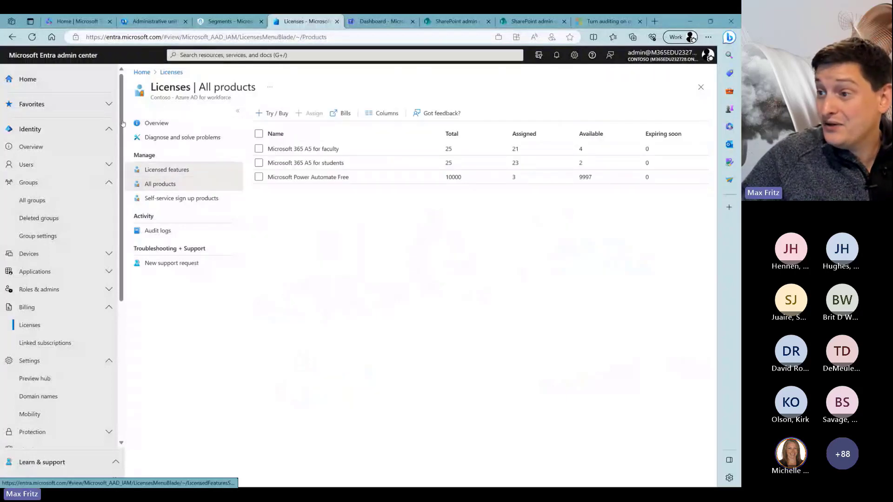
click(159, 184)
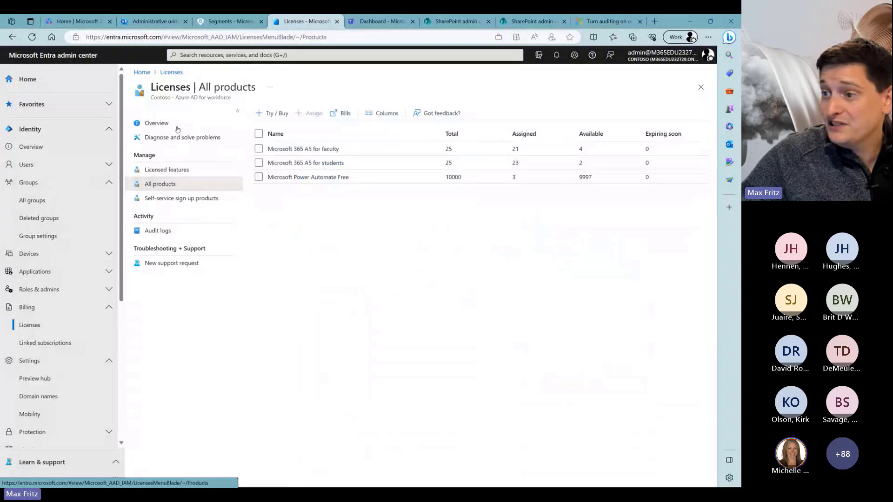
Start a license assignment for Microsoft 365 A5 for students and examine the service toggles in its assignment options.
click(259, 163)
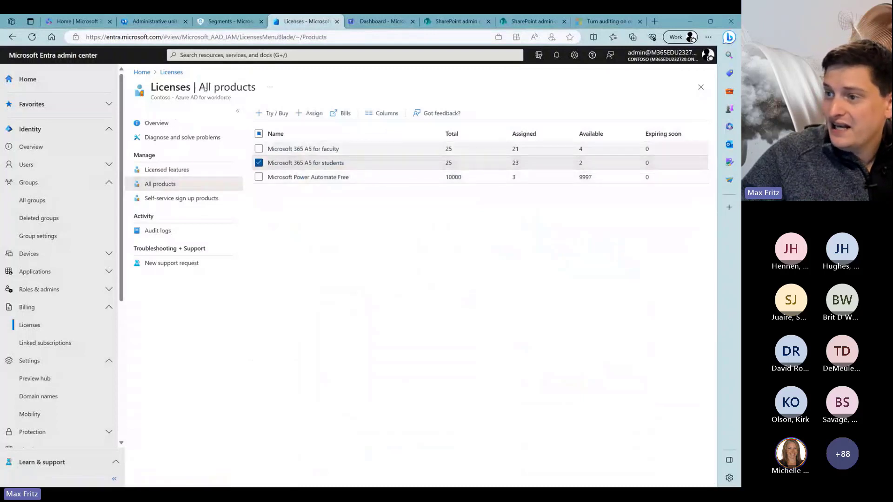
click(310, 113)
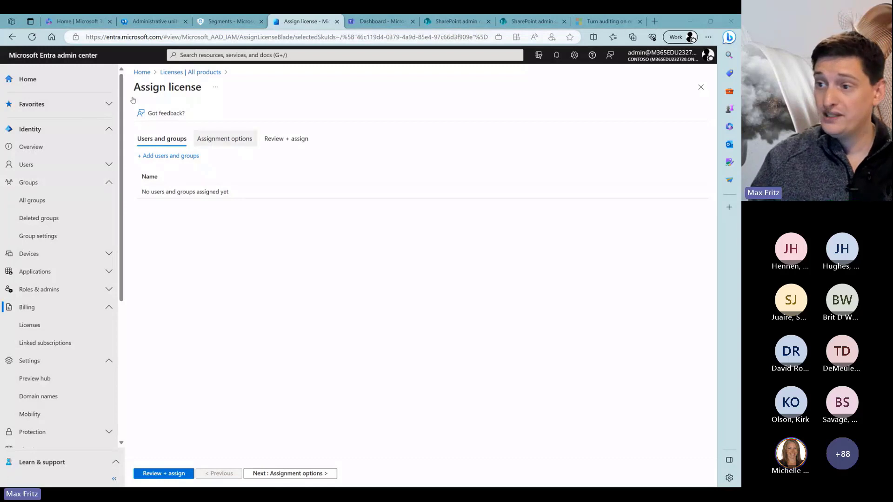
click(224, 138)
scroll(164, 215, down, 2)
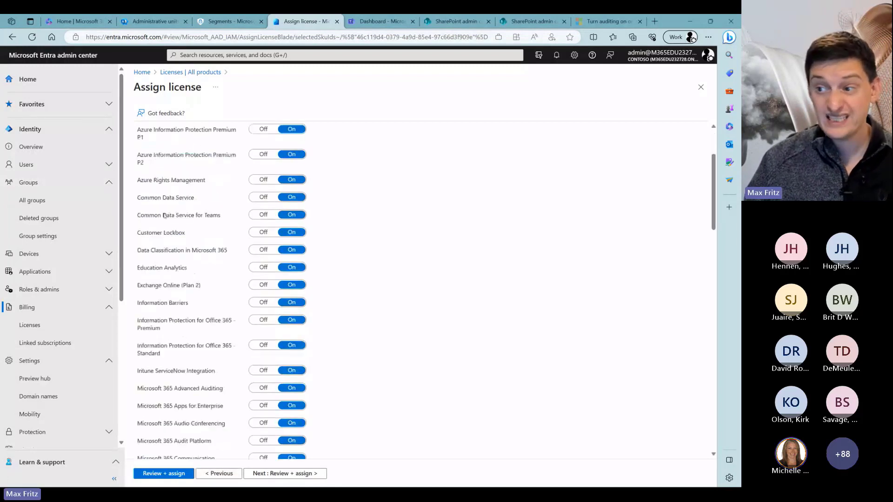
scroll(164, 215, down, 10)
scroll(164, 216, up, 12)
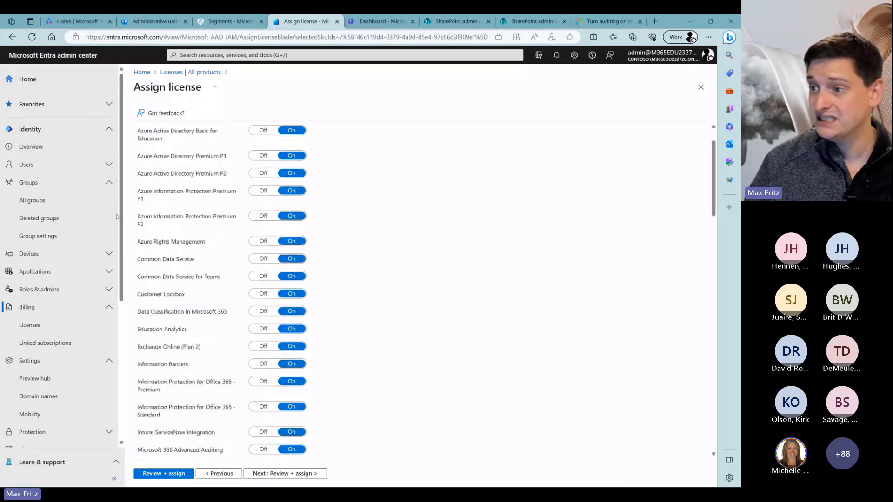